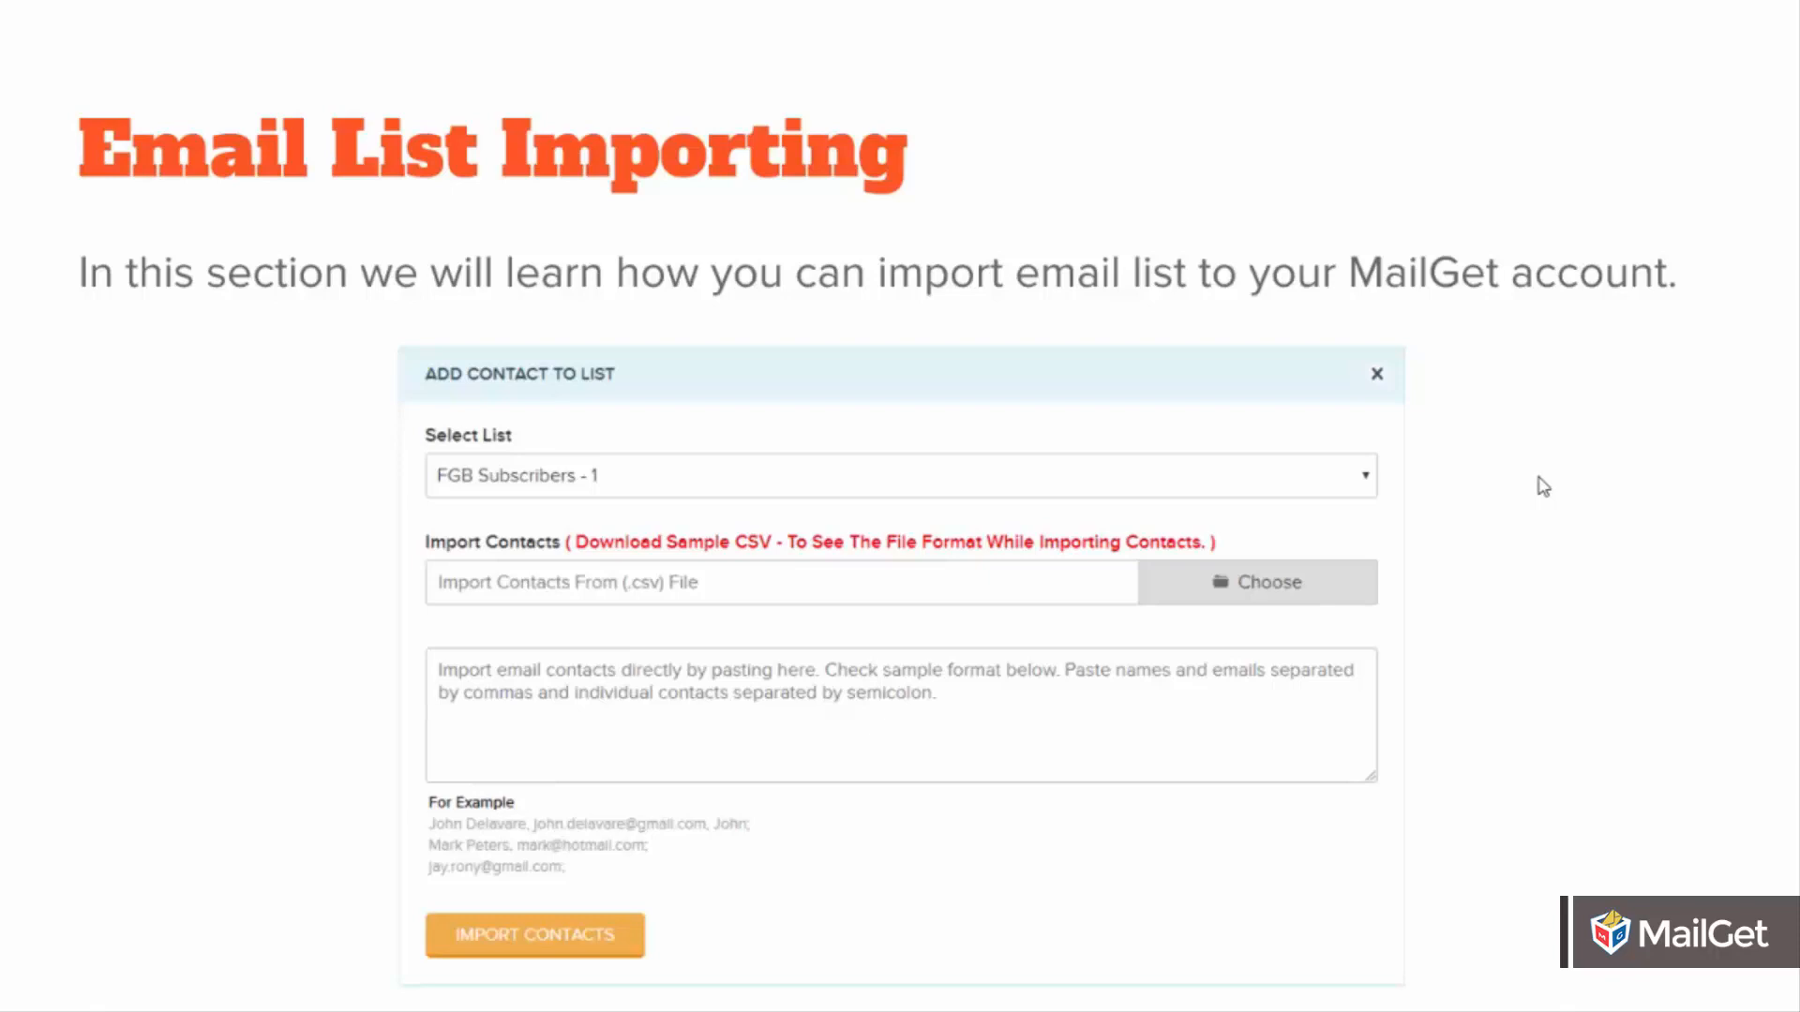
Leave the full-screen presentation, switch to the MailGet dashboard and open the contacts page.
key("F11")
key("ctrl+Tab")
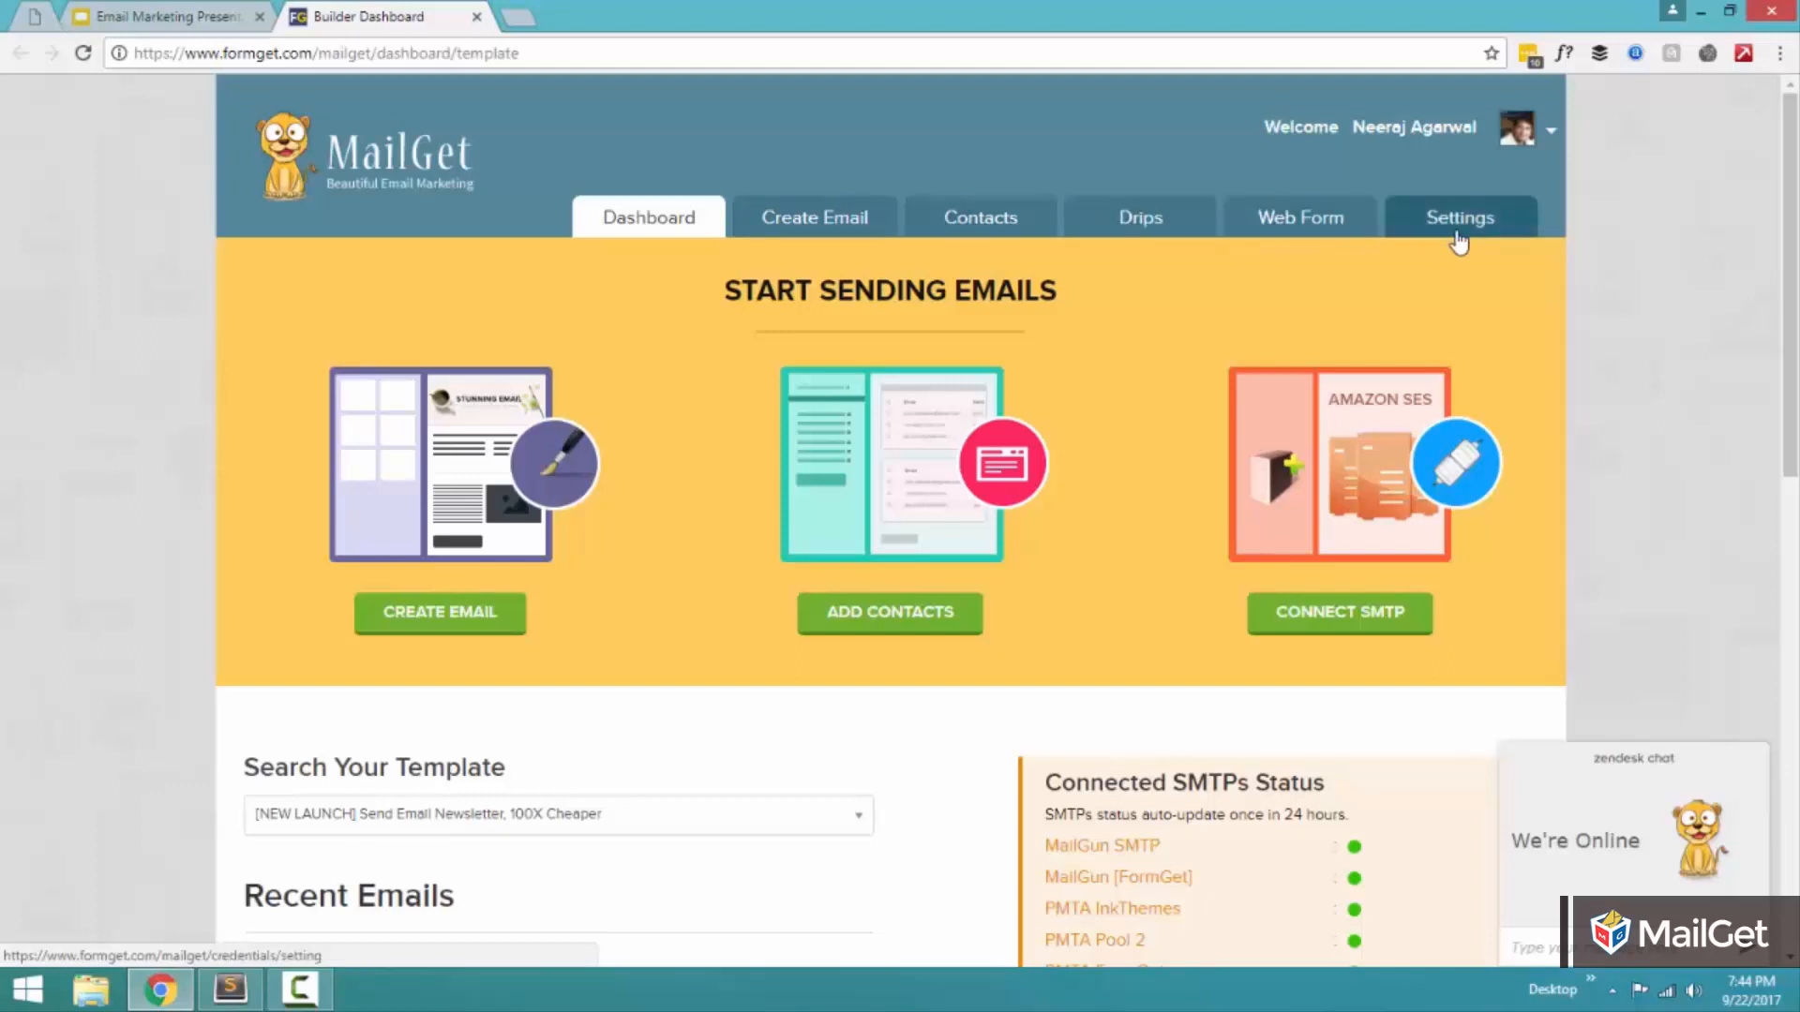
mouse_move(1460, 242)
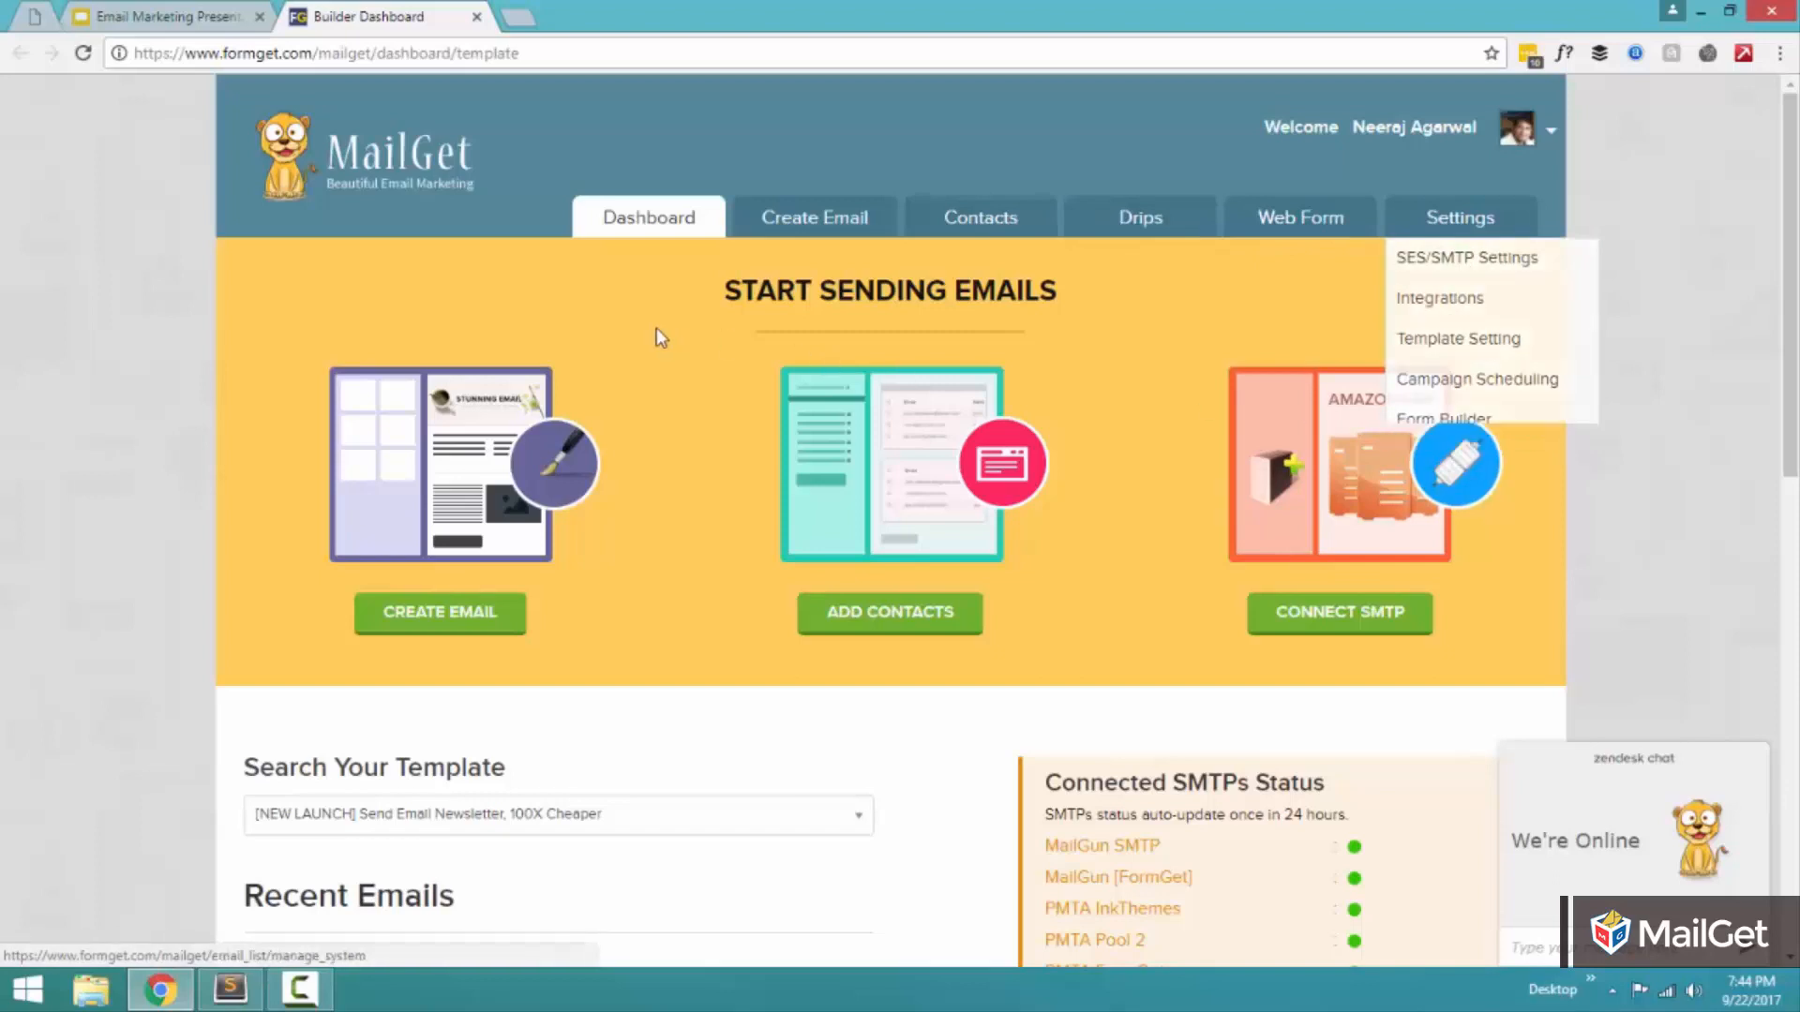
left_click(1017, 234)
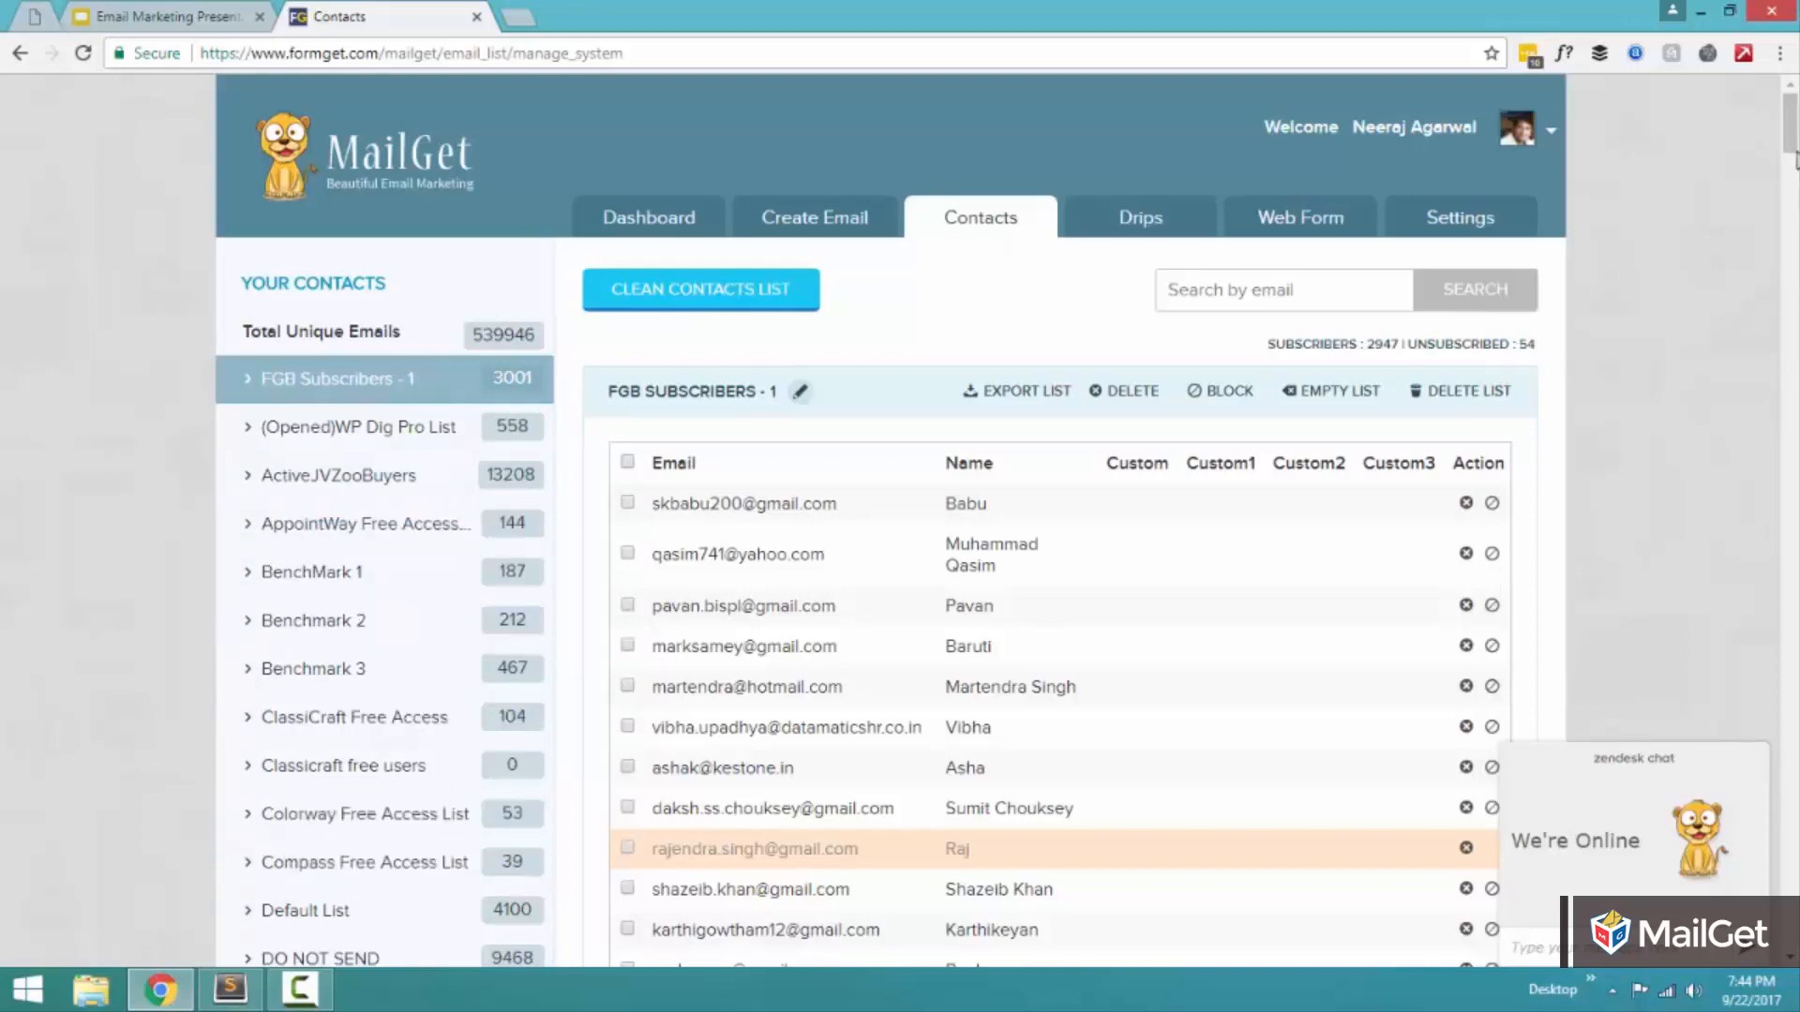
Add a new contact list named NewTutorialList below the existing lists.
left_click_drag(1790, 130, 1794, 924)
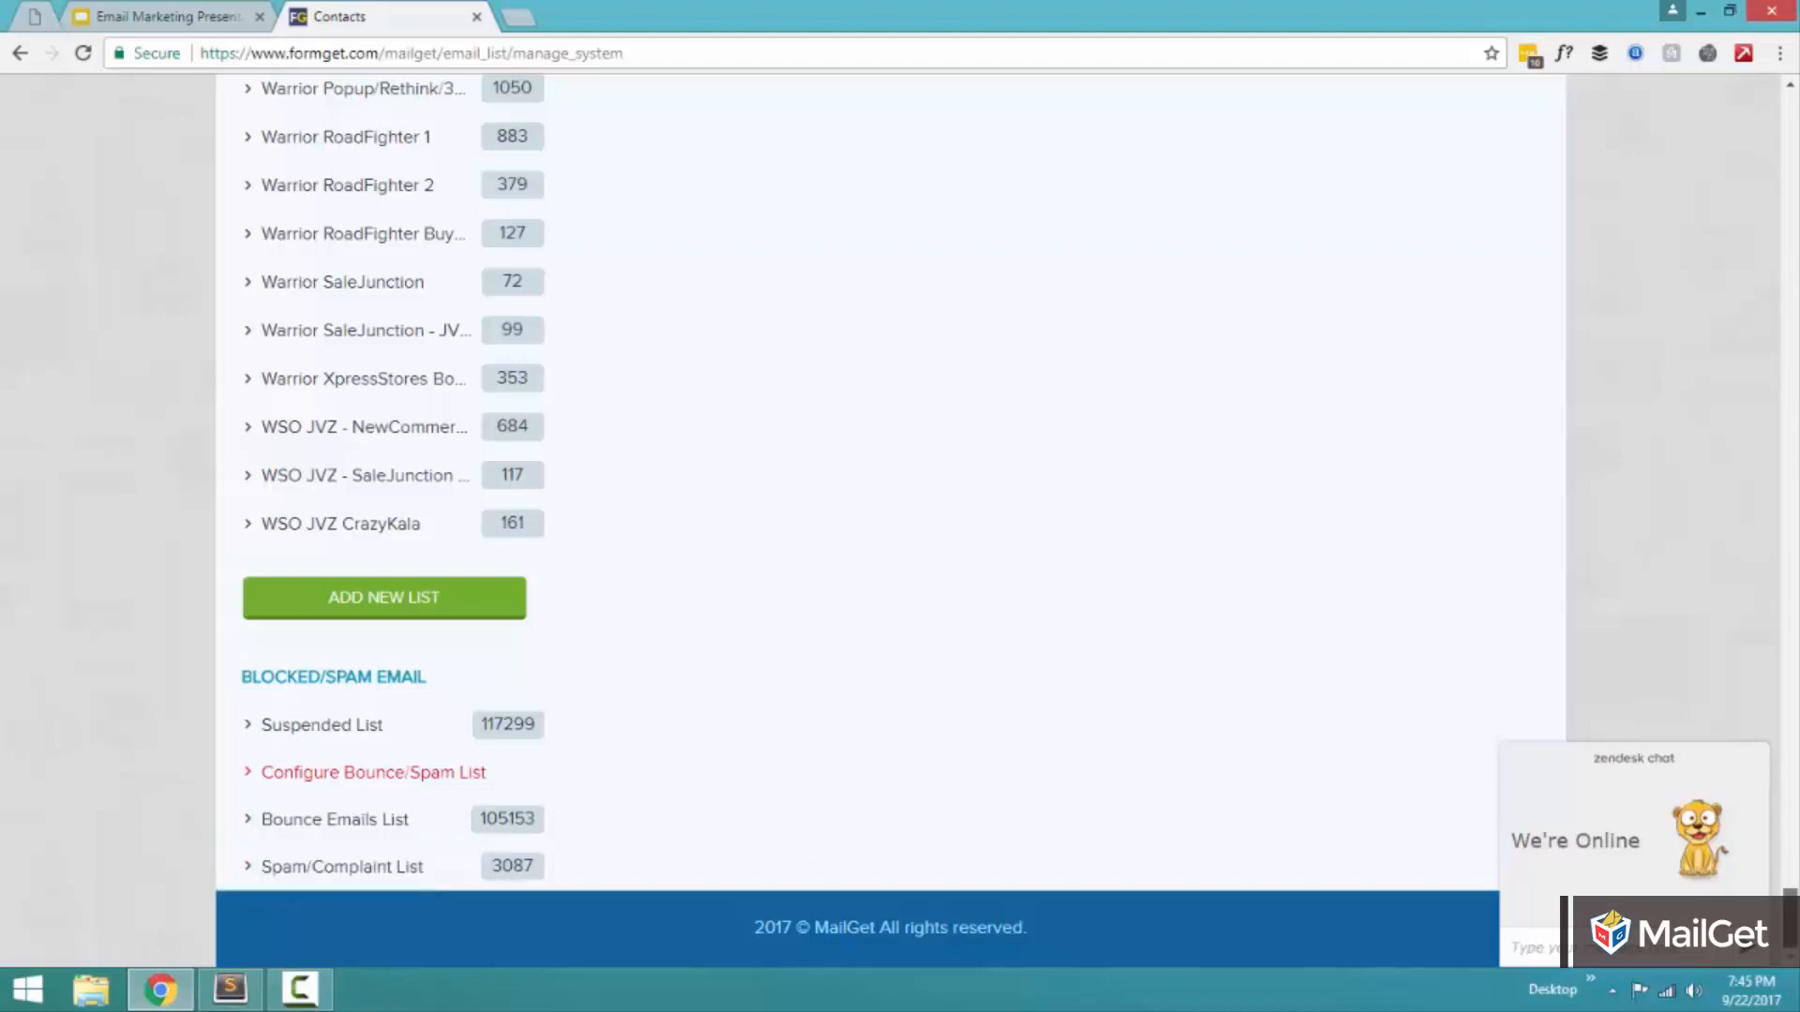
left_click_drag(1791, 919, 1792, 117)
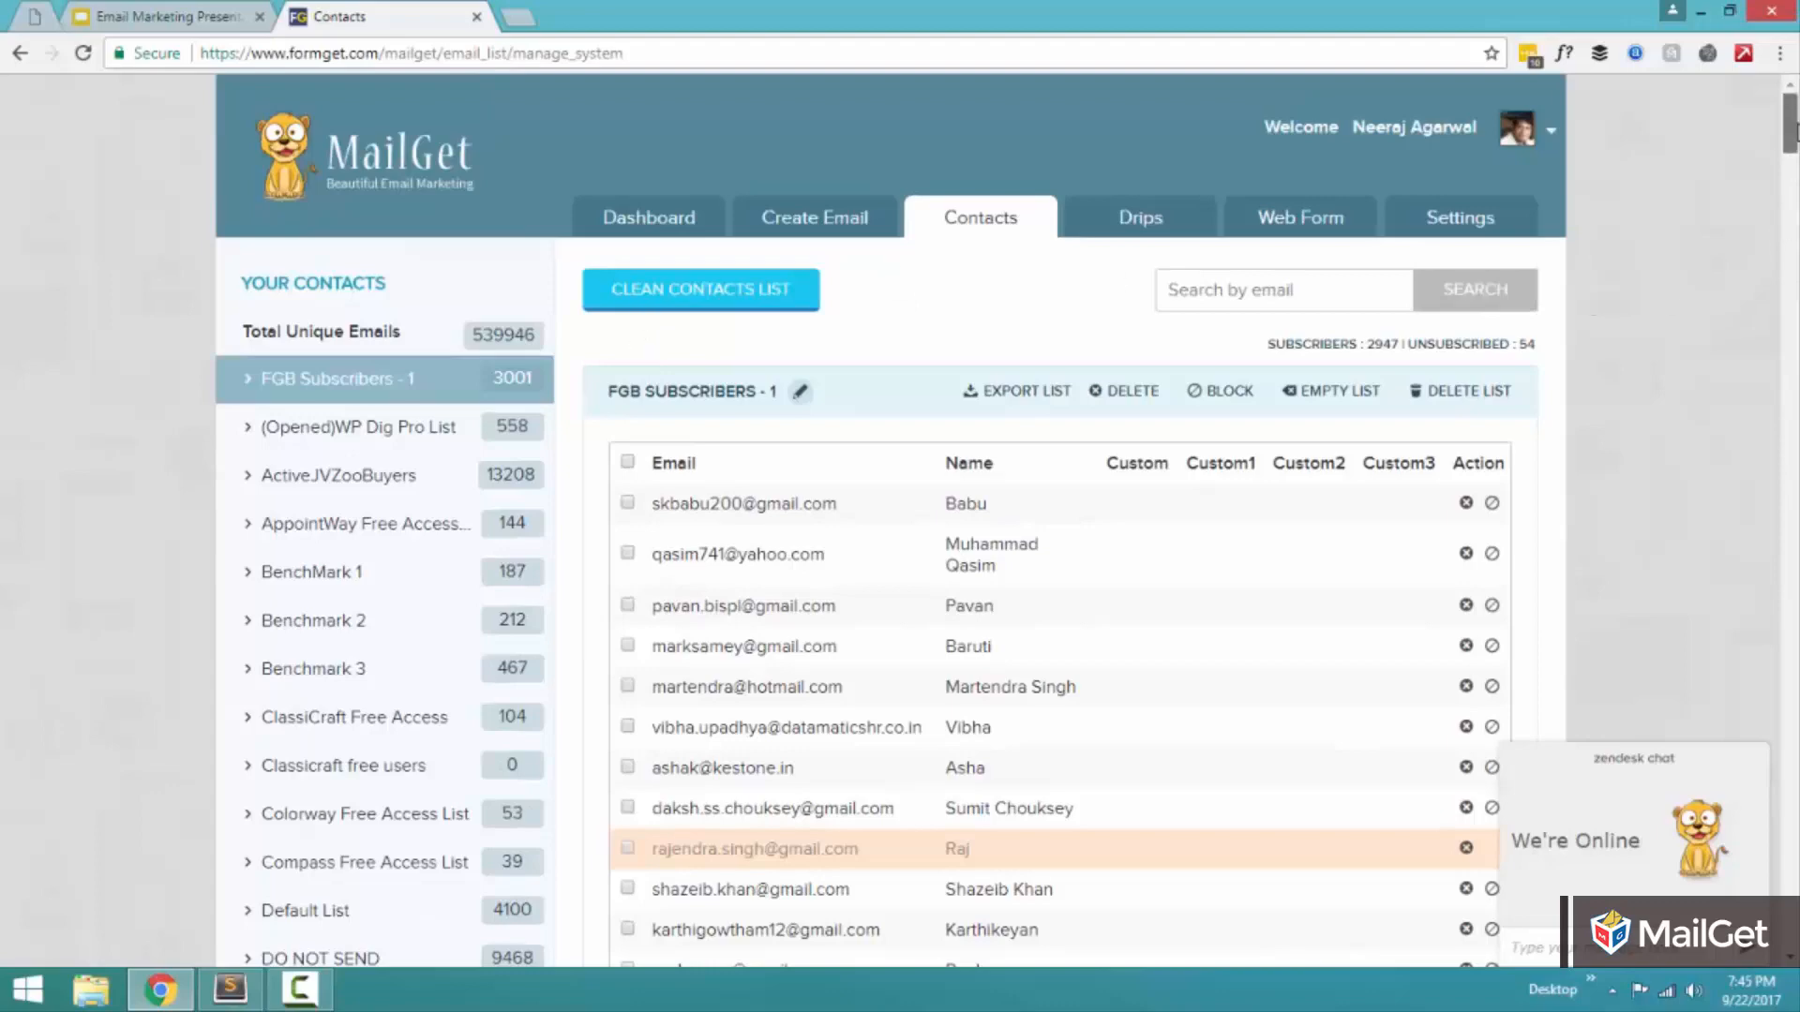
left_click_drag(1793, 122, 1793, 933)
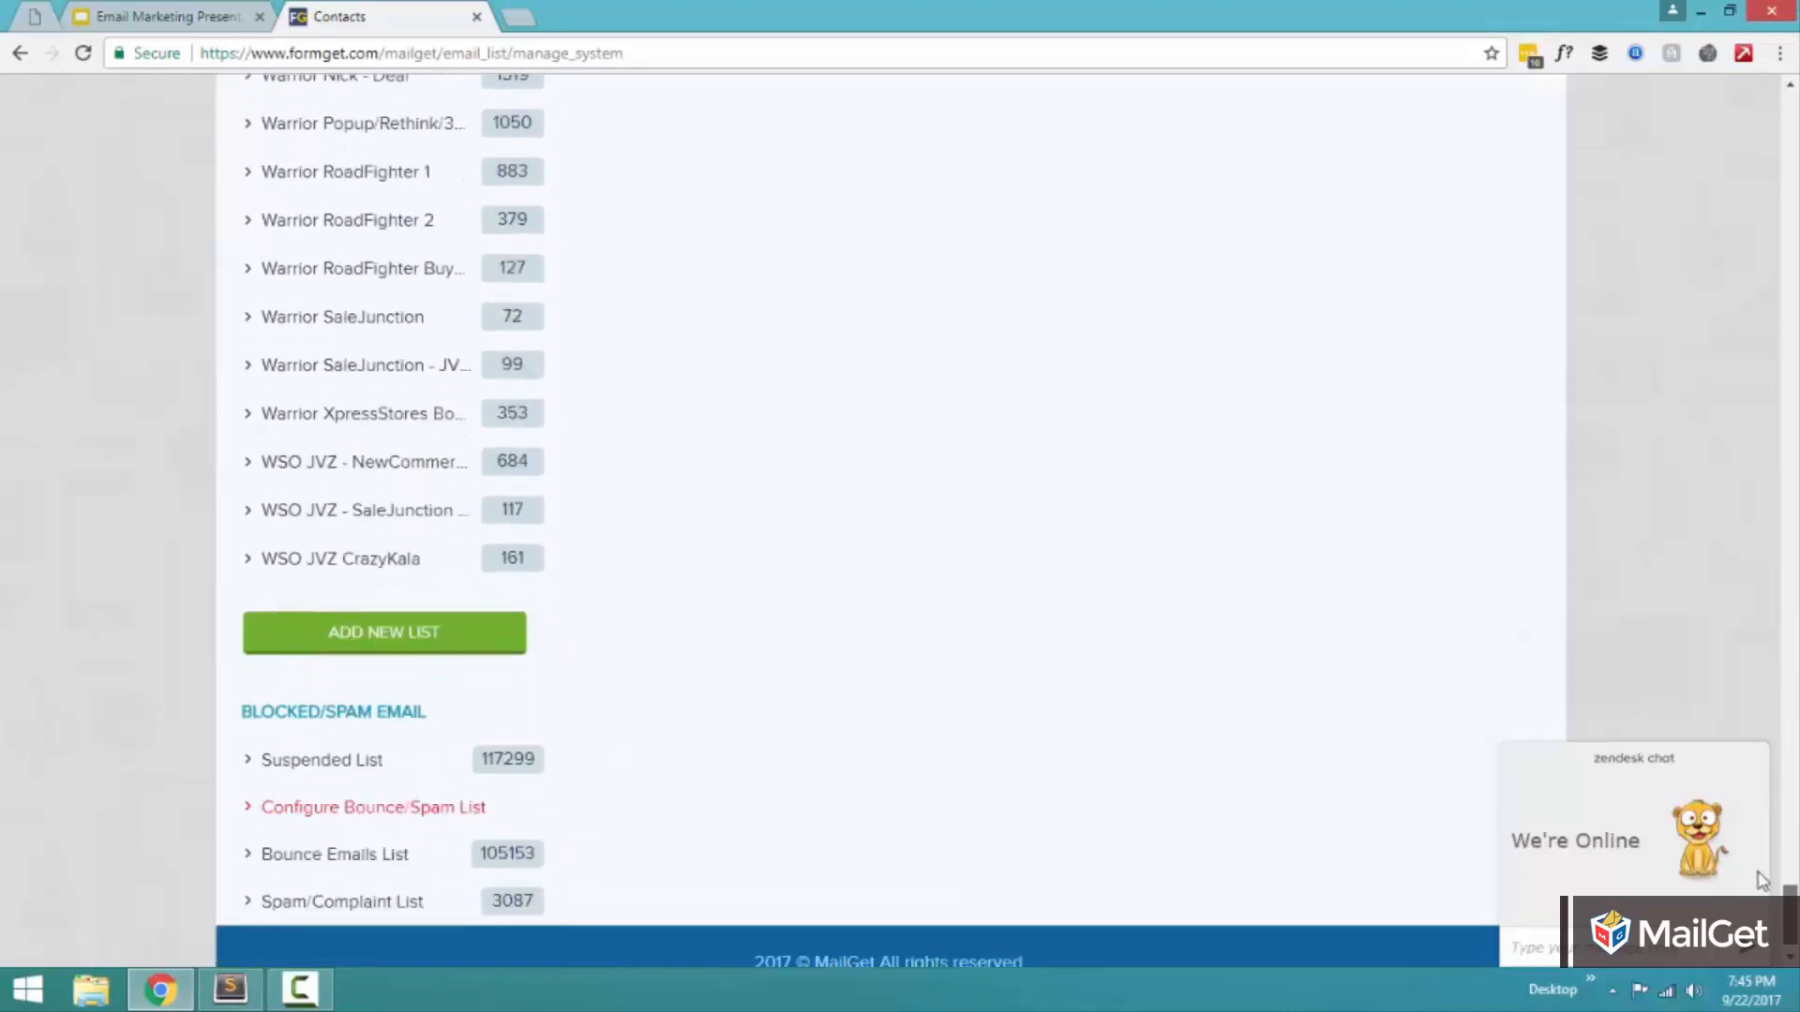
scroll(1137, 806, "up", 1)
left_click(387, 755)
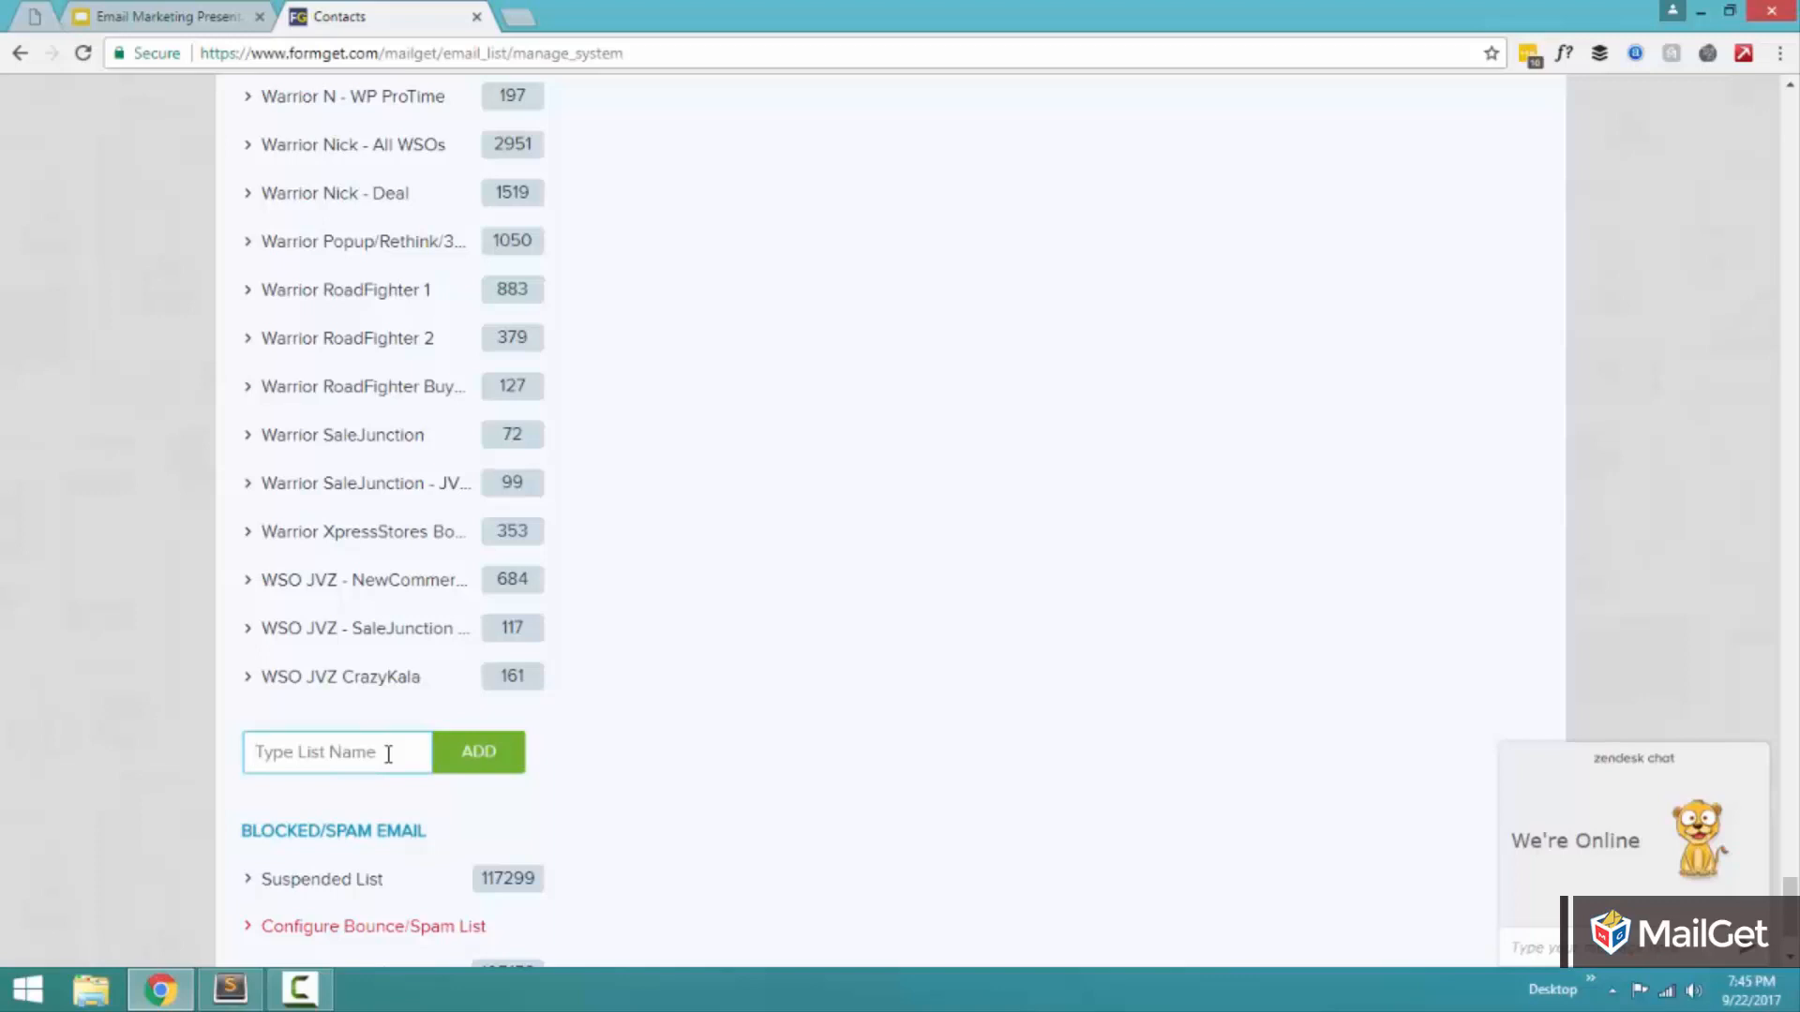
type("NewTutorialList")
left_click(294, 758)
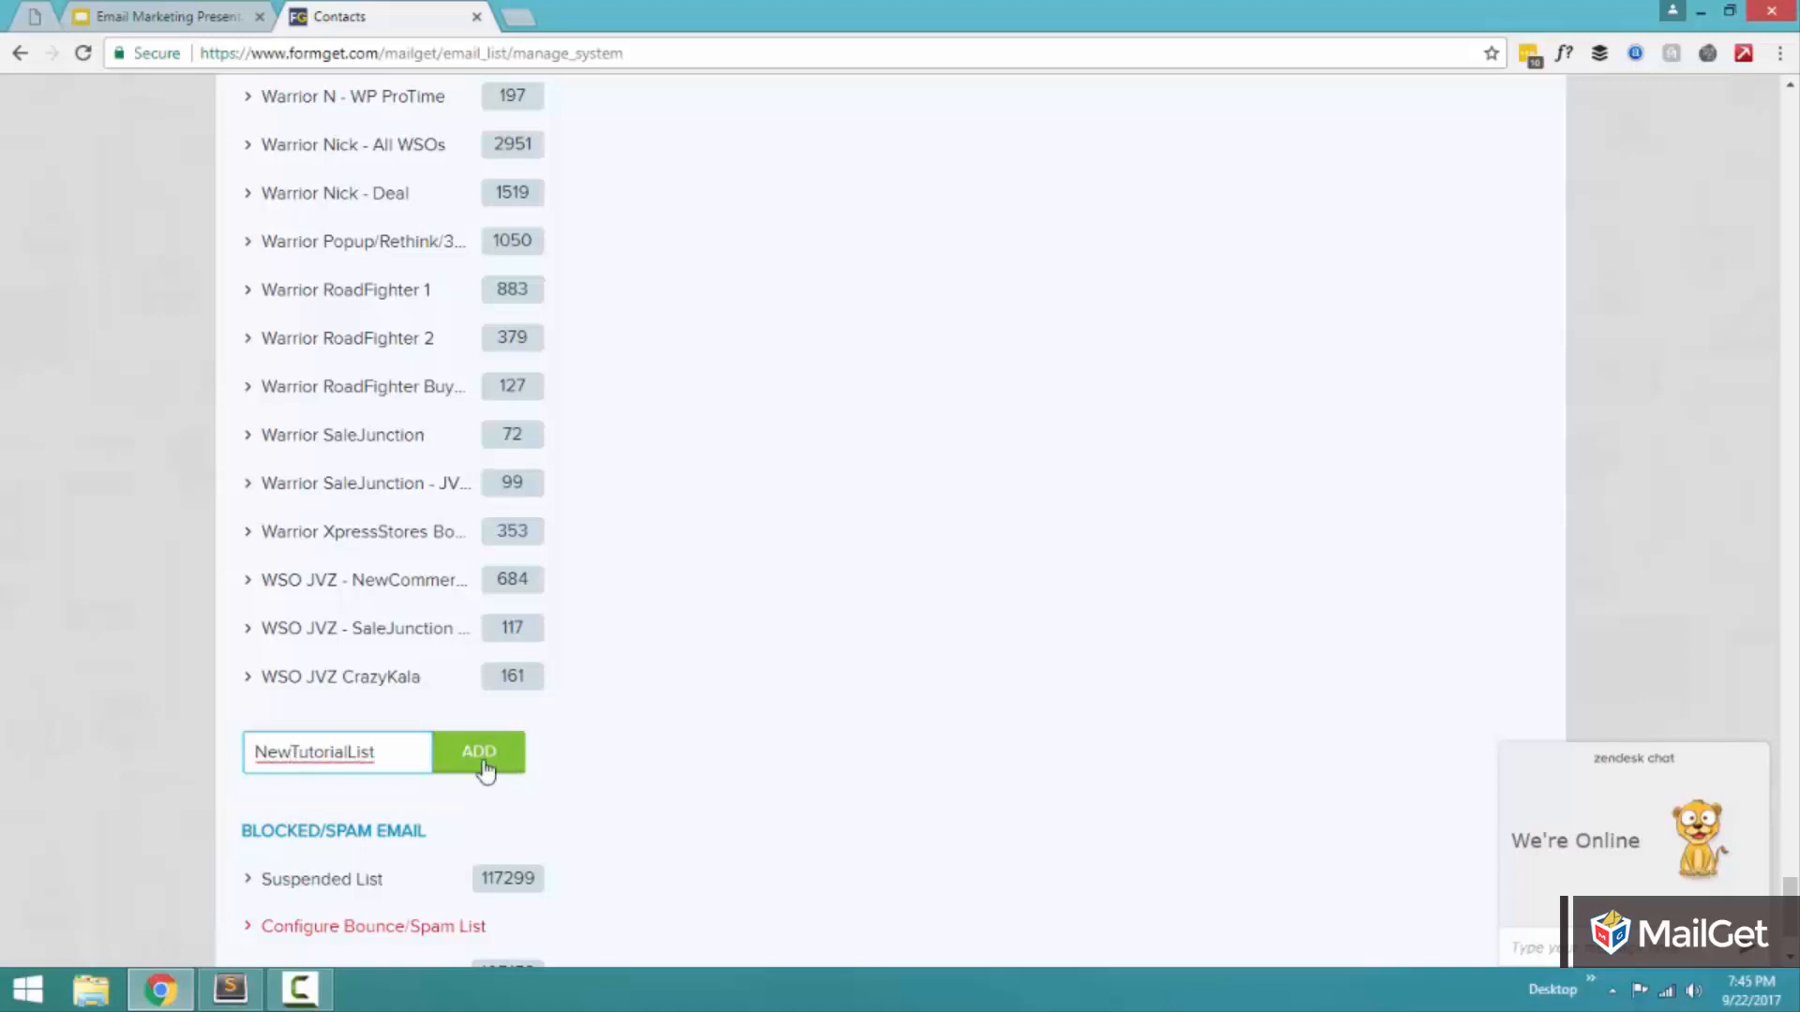
left_click(485, 771)
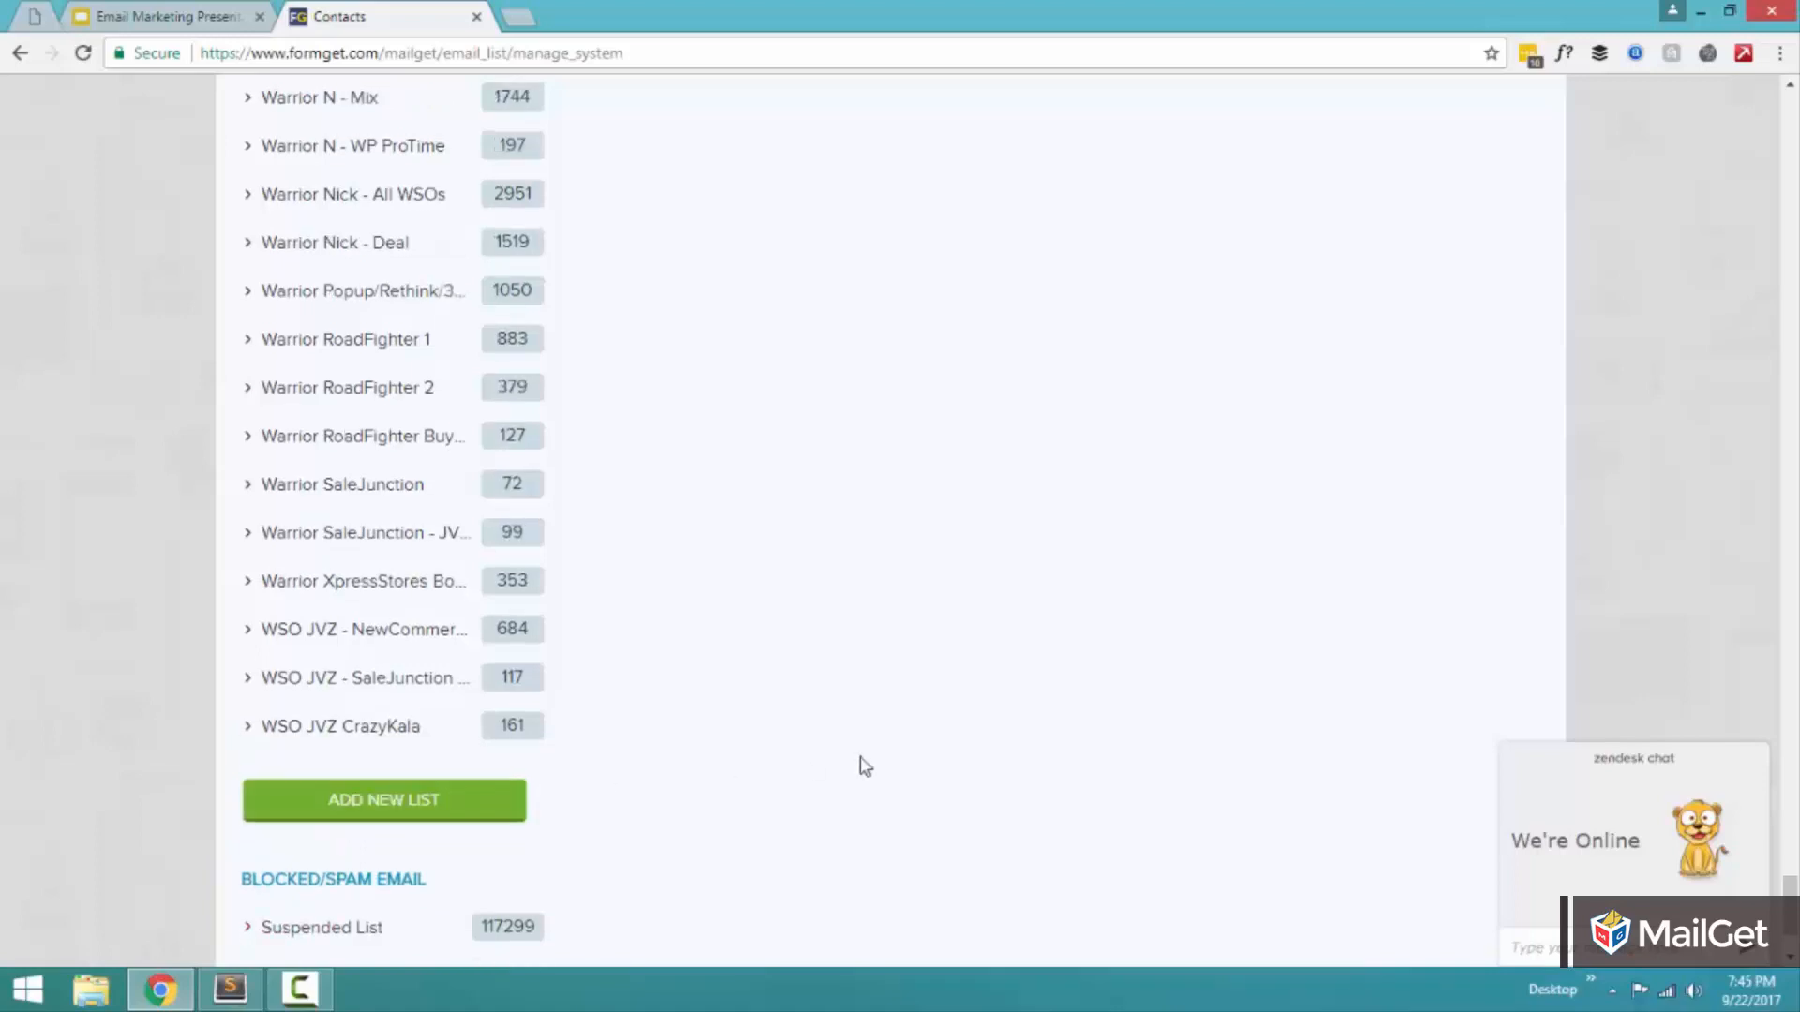
Check the new list's page and locate NewTutorialList among the existing contact lists.
scroll(860, 757, "up", 4)
scroll(865, 766, "up", 15)
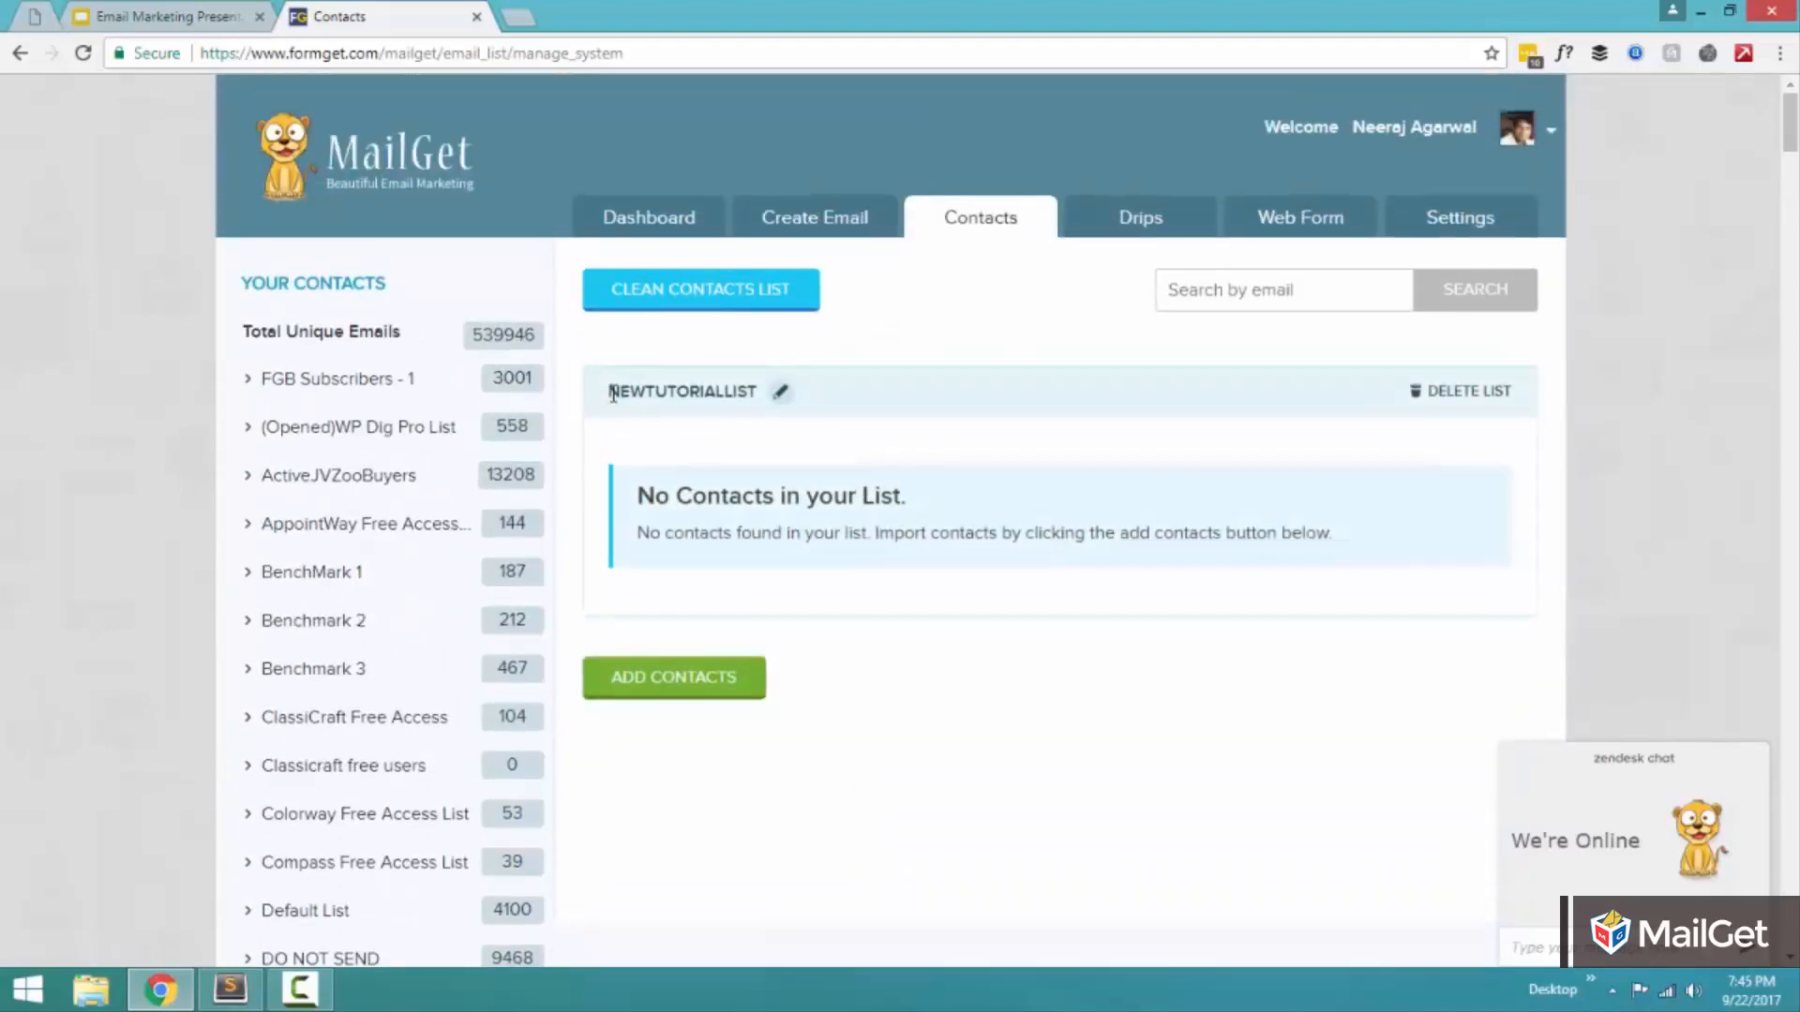
scroll(824, 623, "down", 3)
scroll(825, 623, "up", 3)
scroll(741, 525, "down", 20)
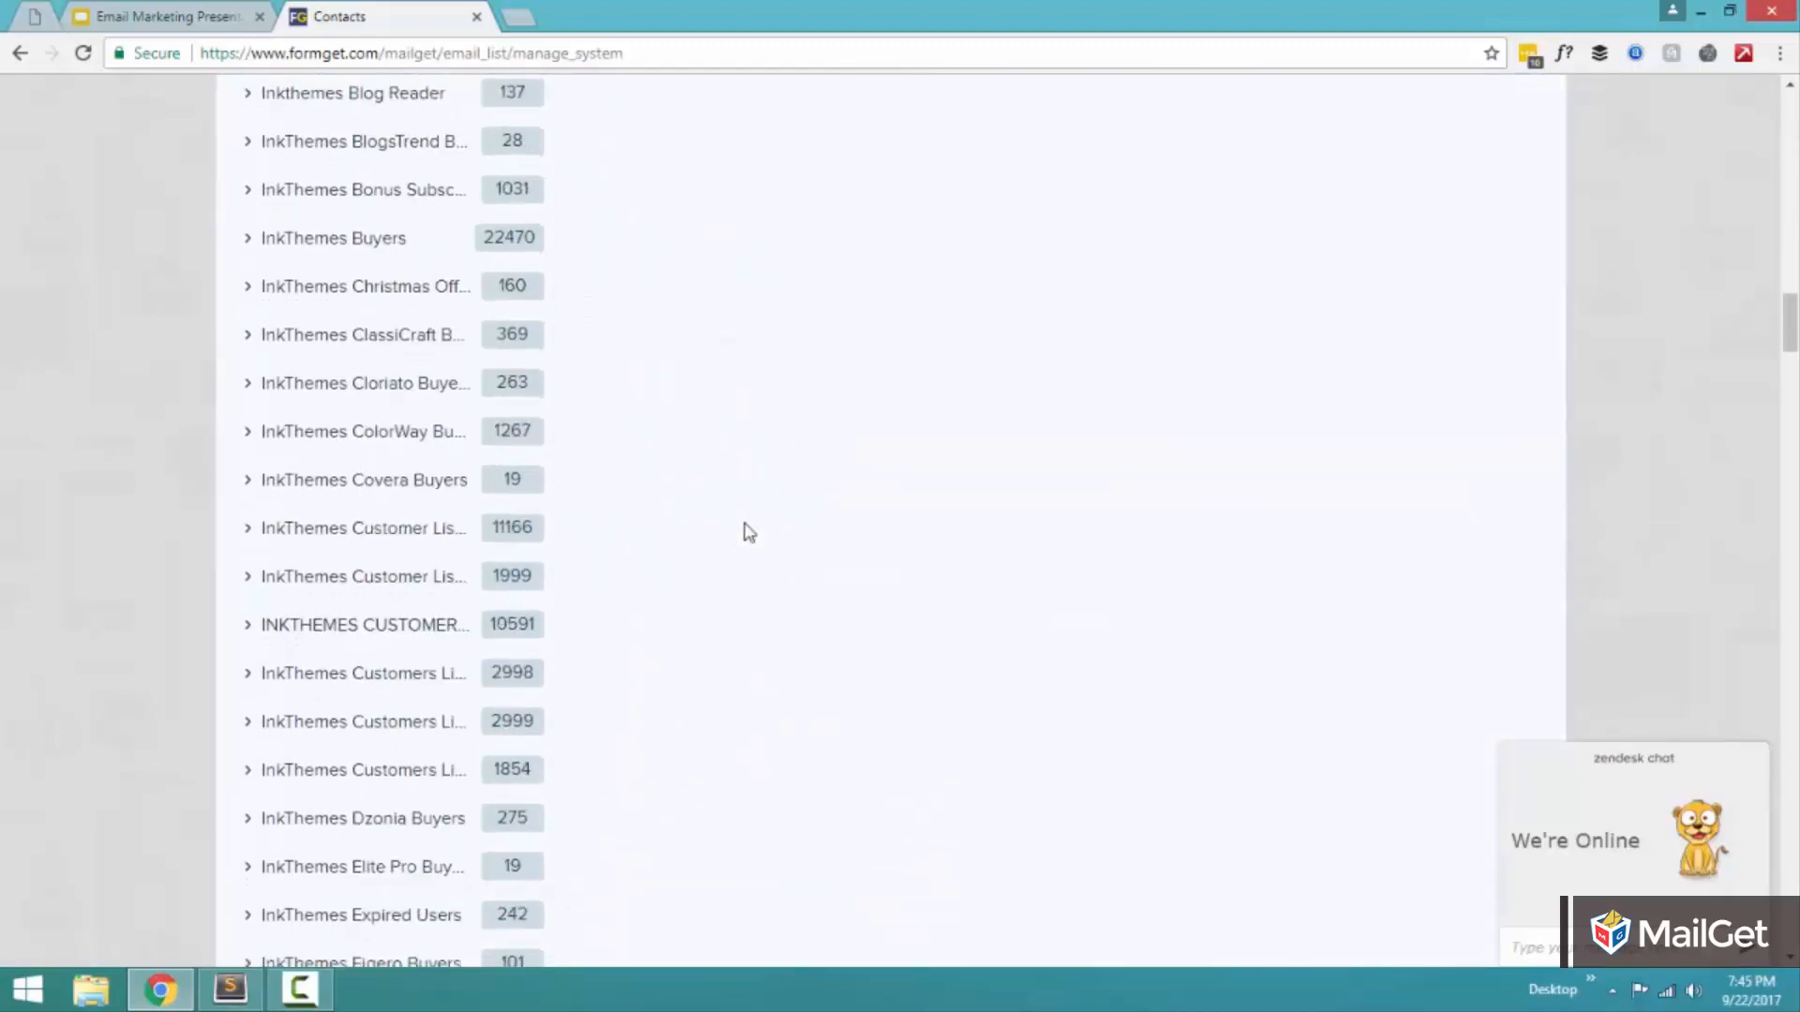
scroll(749, 533, "down", 20)
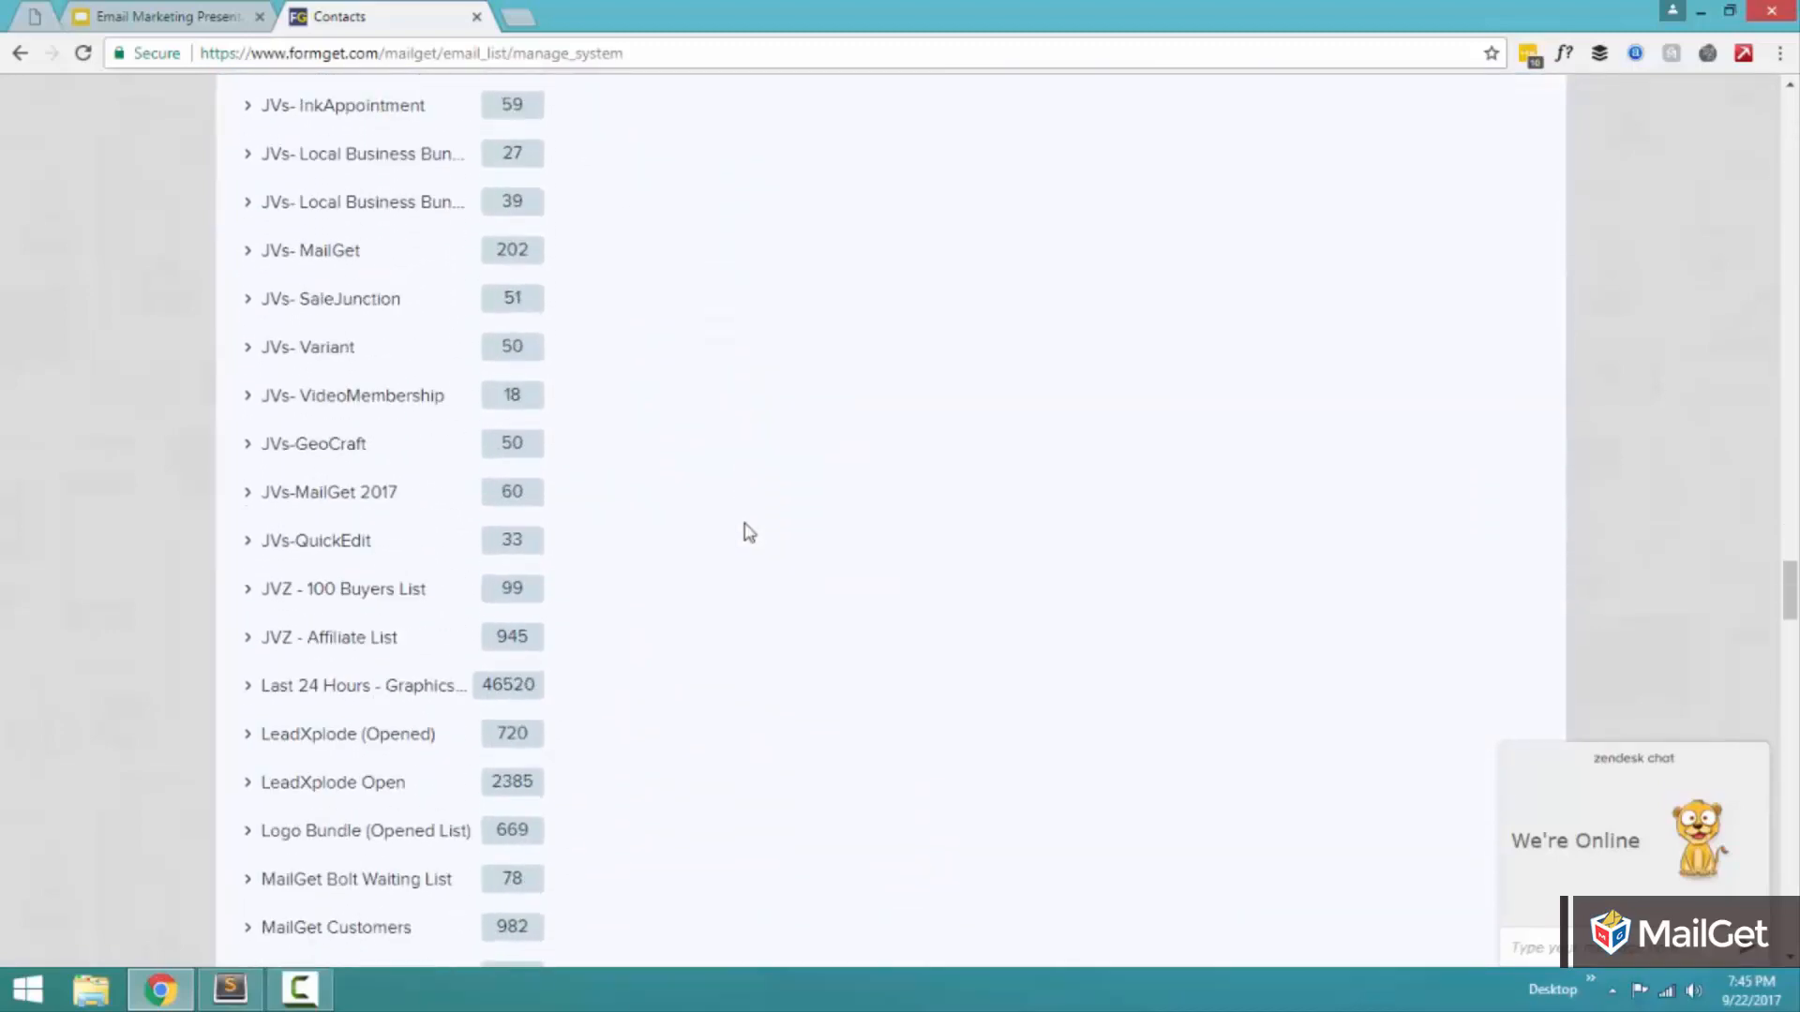
scroll(744, 526, "down", 18)
scroll(736, 524, "up", 9)
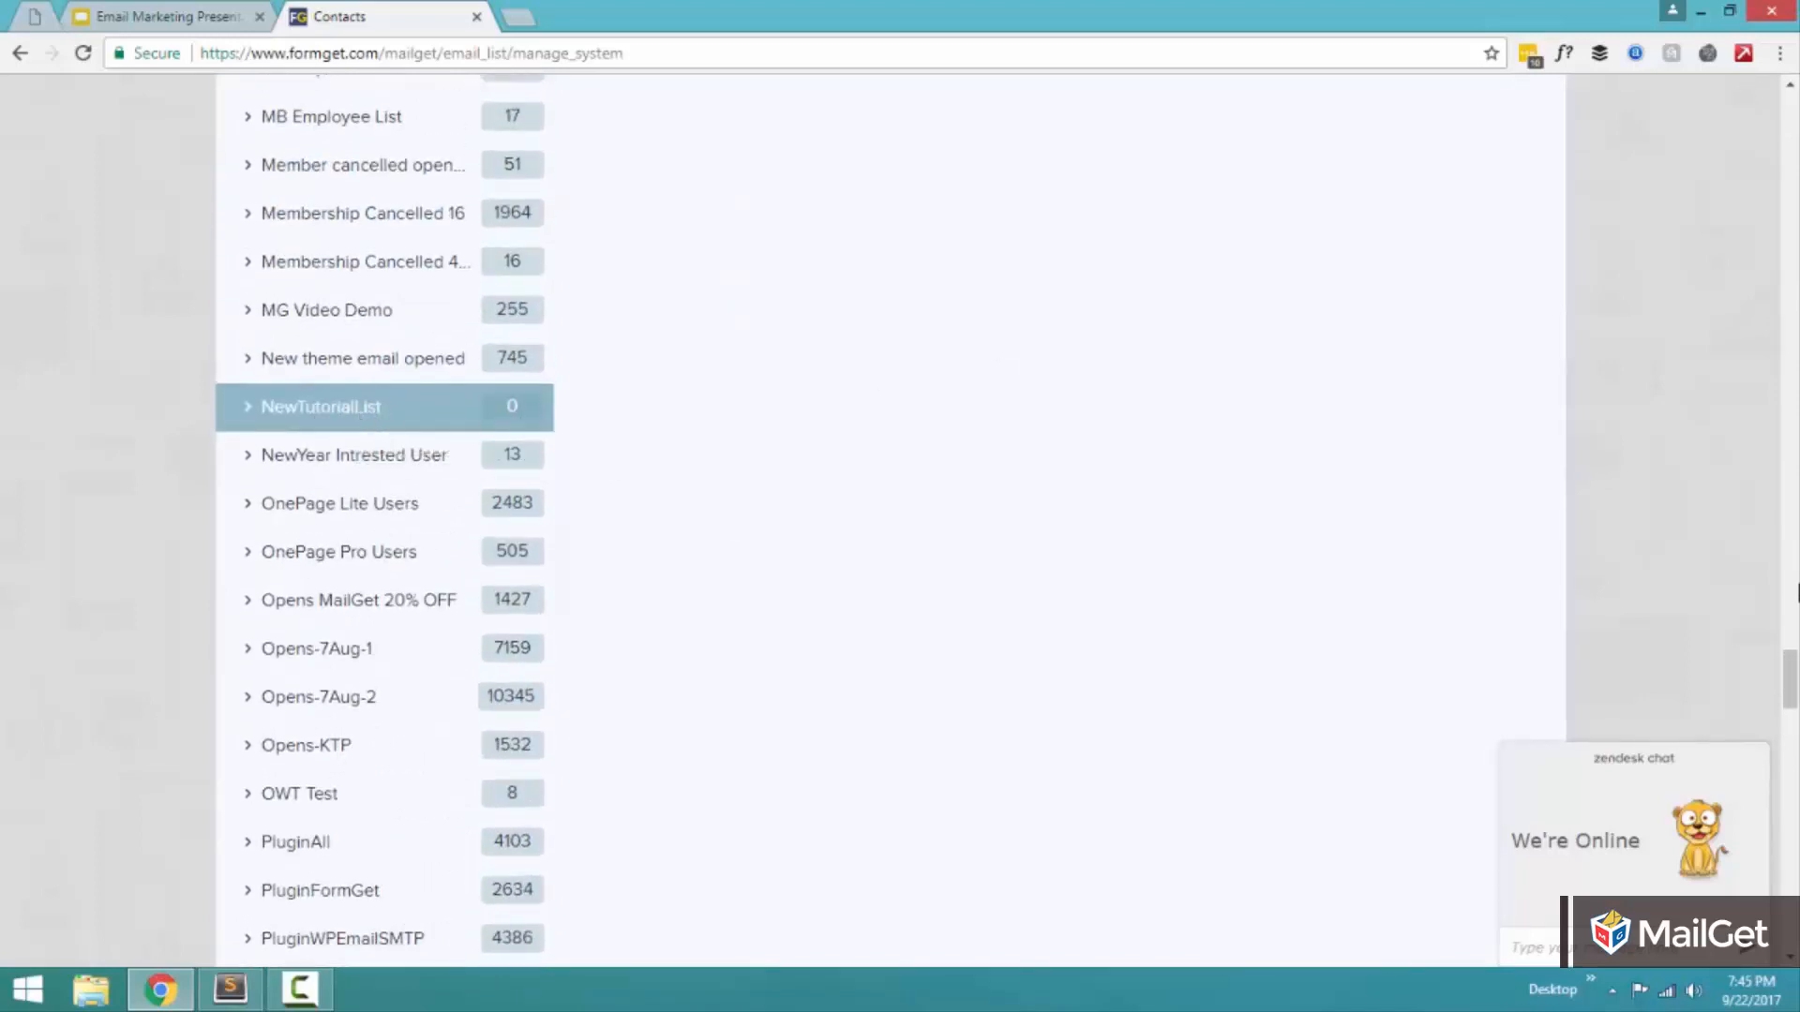
left_click_drag(1790, 680, 1795, 61)
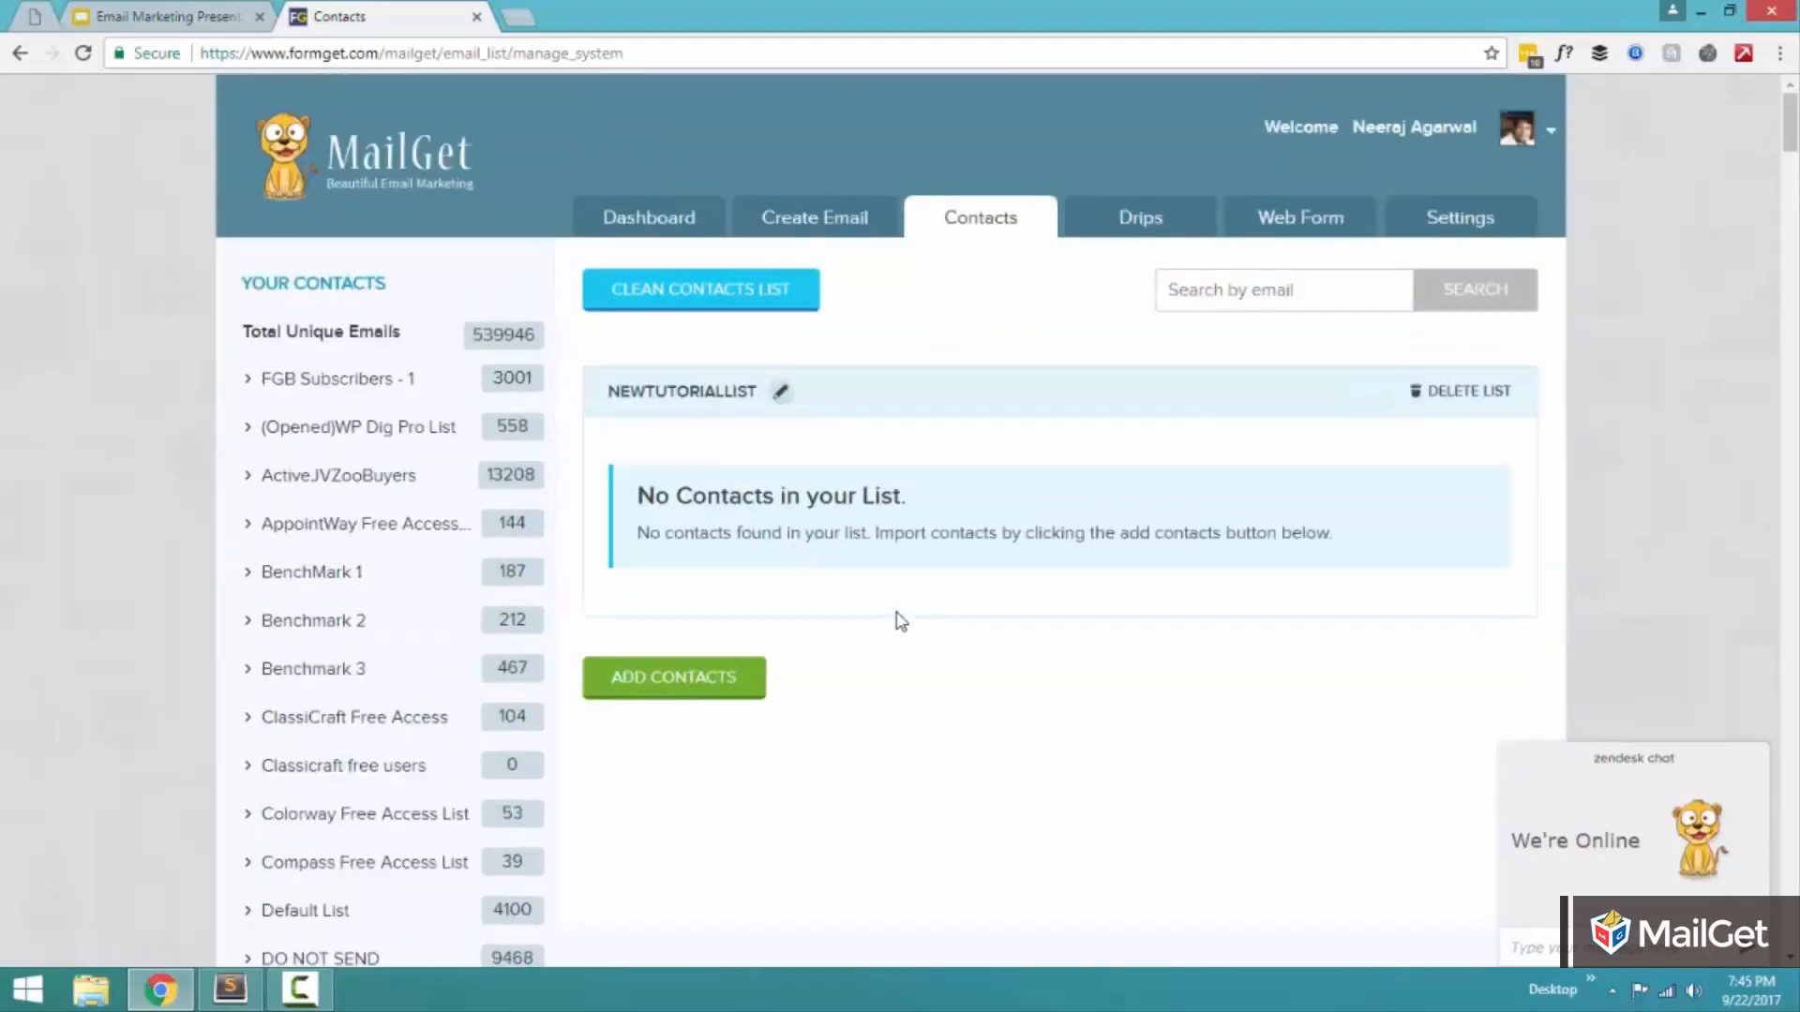
Open the form for adding contacts with NewTutorialList as the target list.
scroll(808, 527, "down", 2)
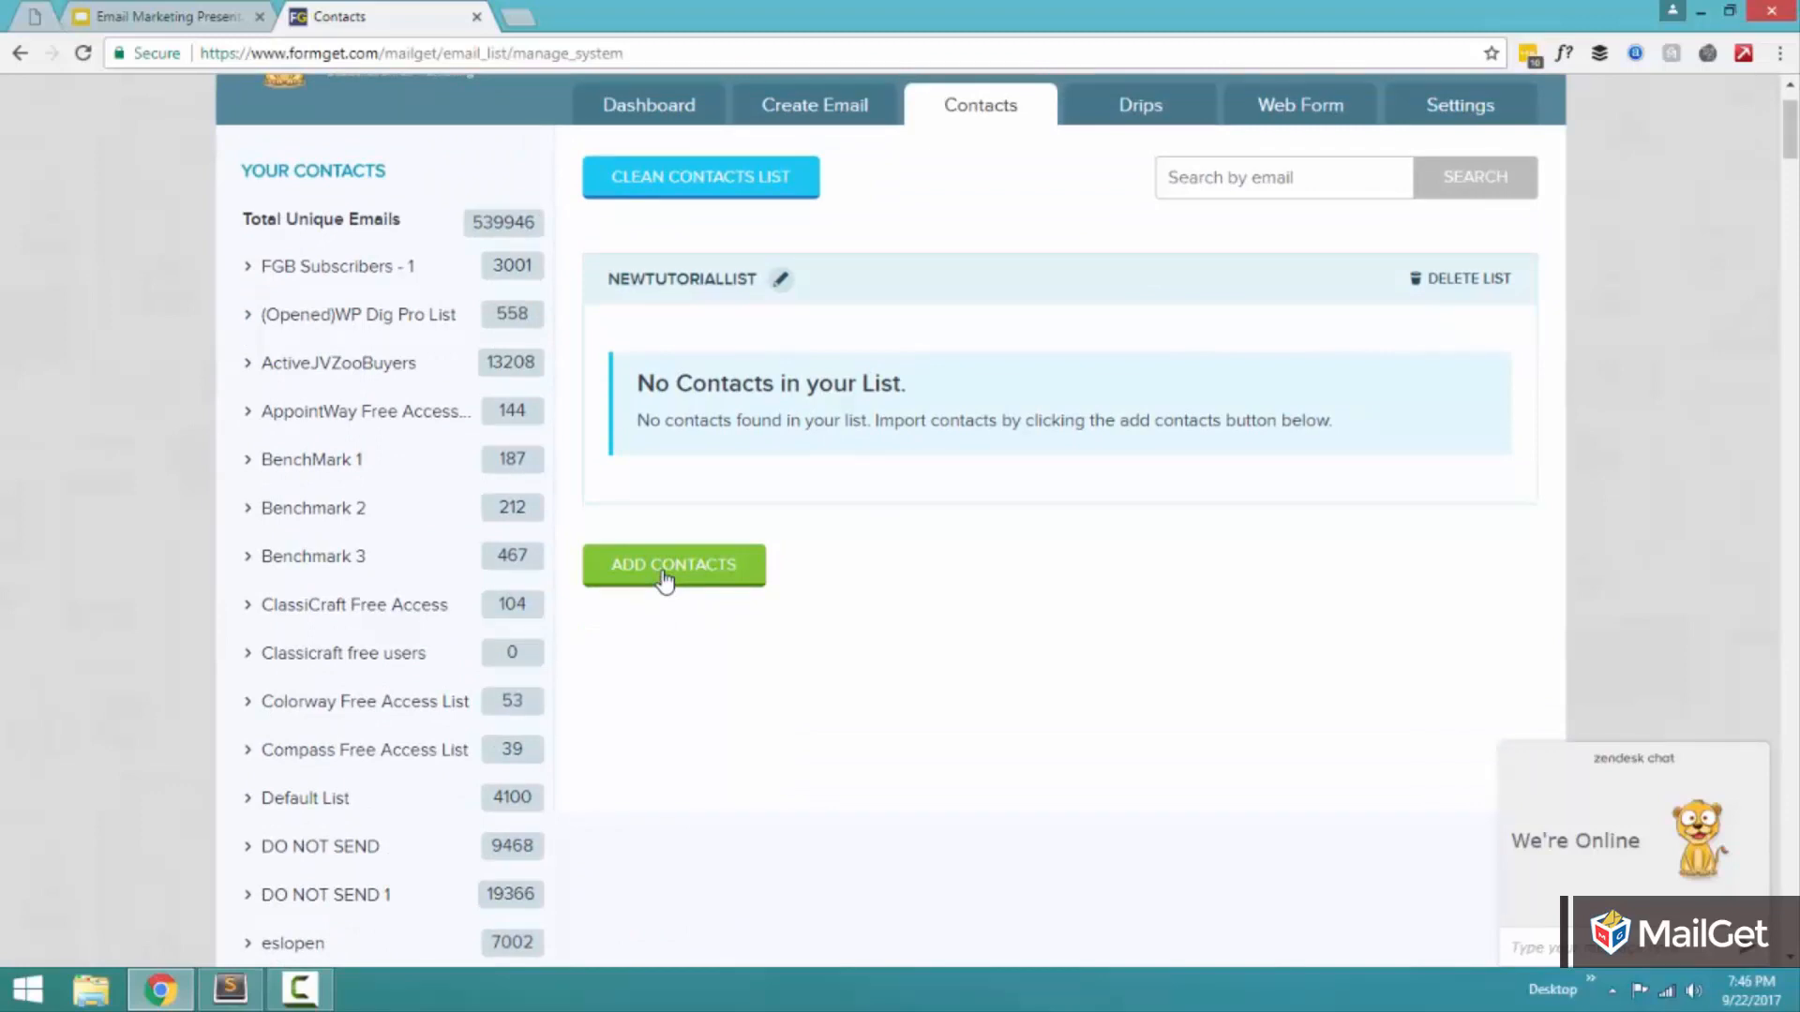
left_click(665, 577)
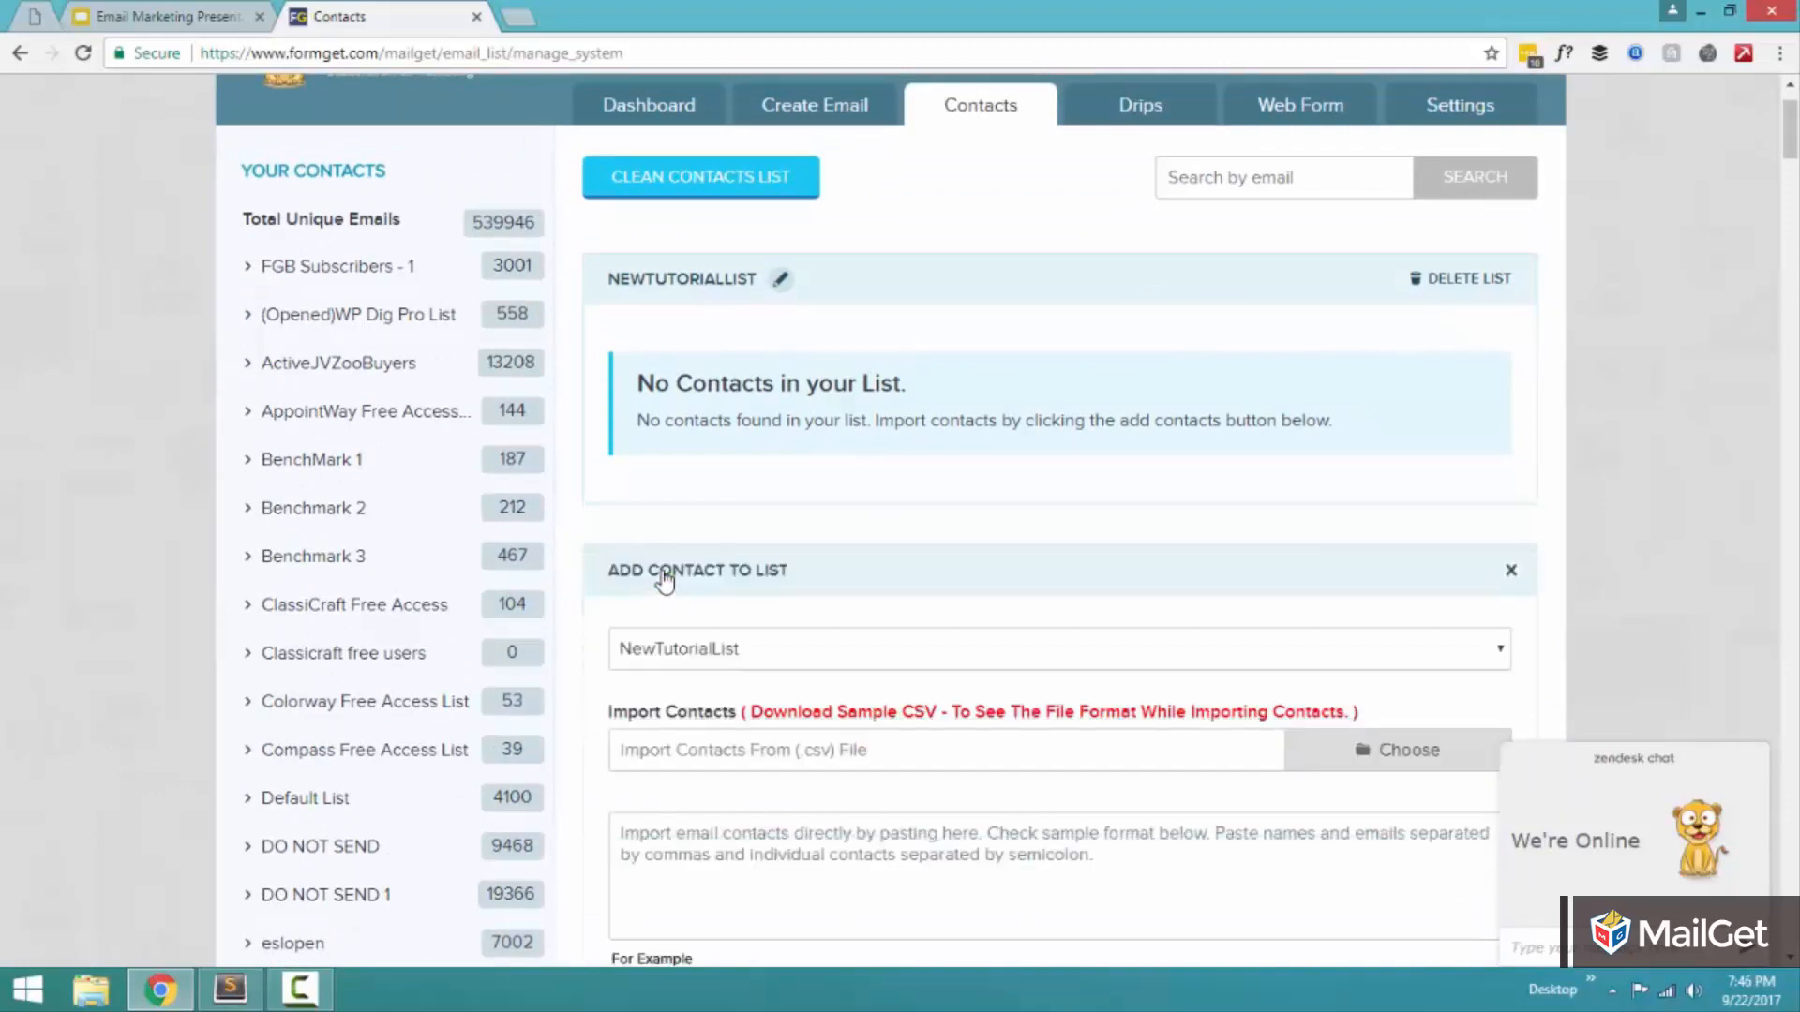
scroll(664, 582, "down", 3)
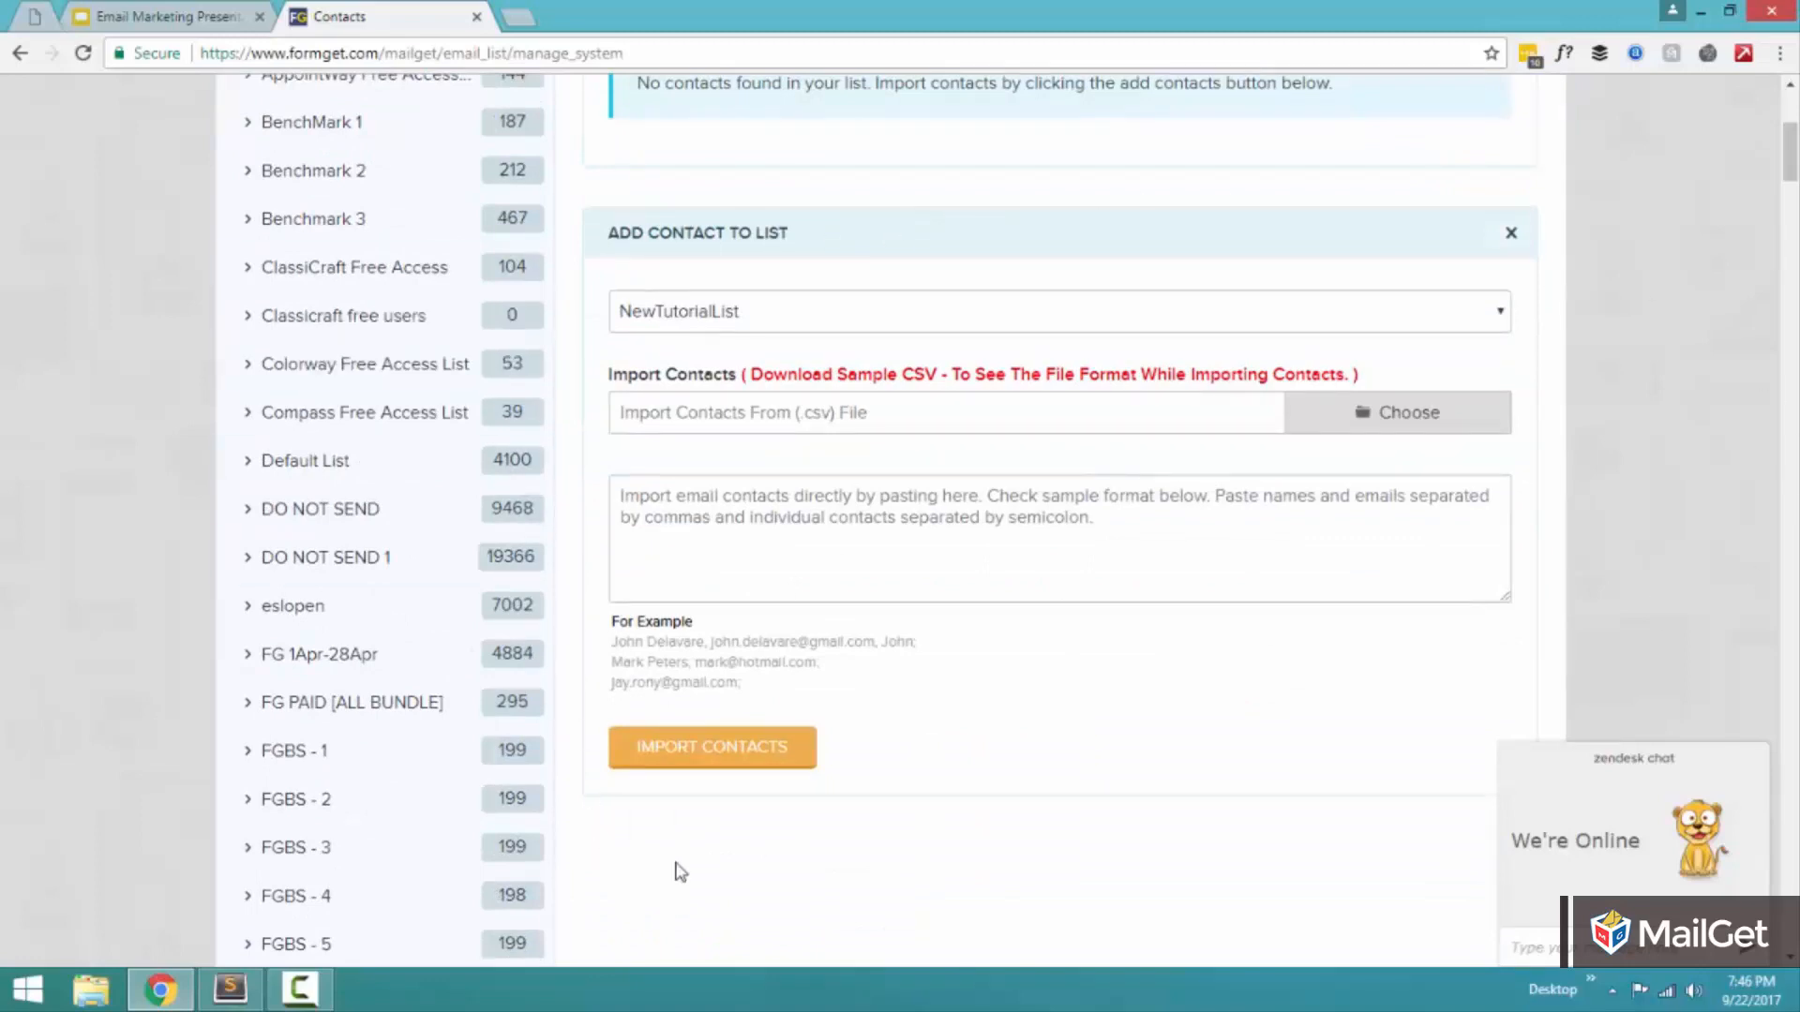
left_click(699, 314)
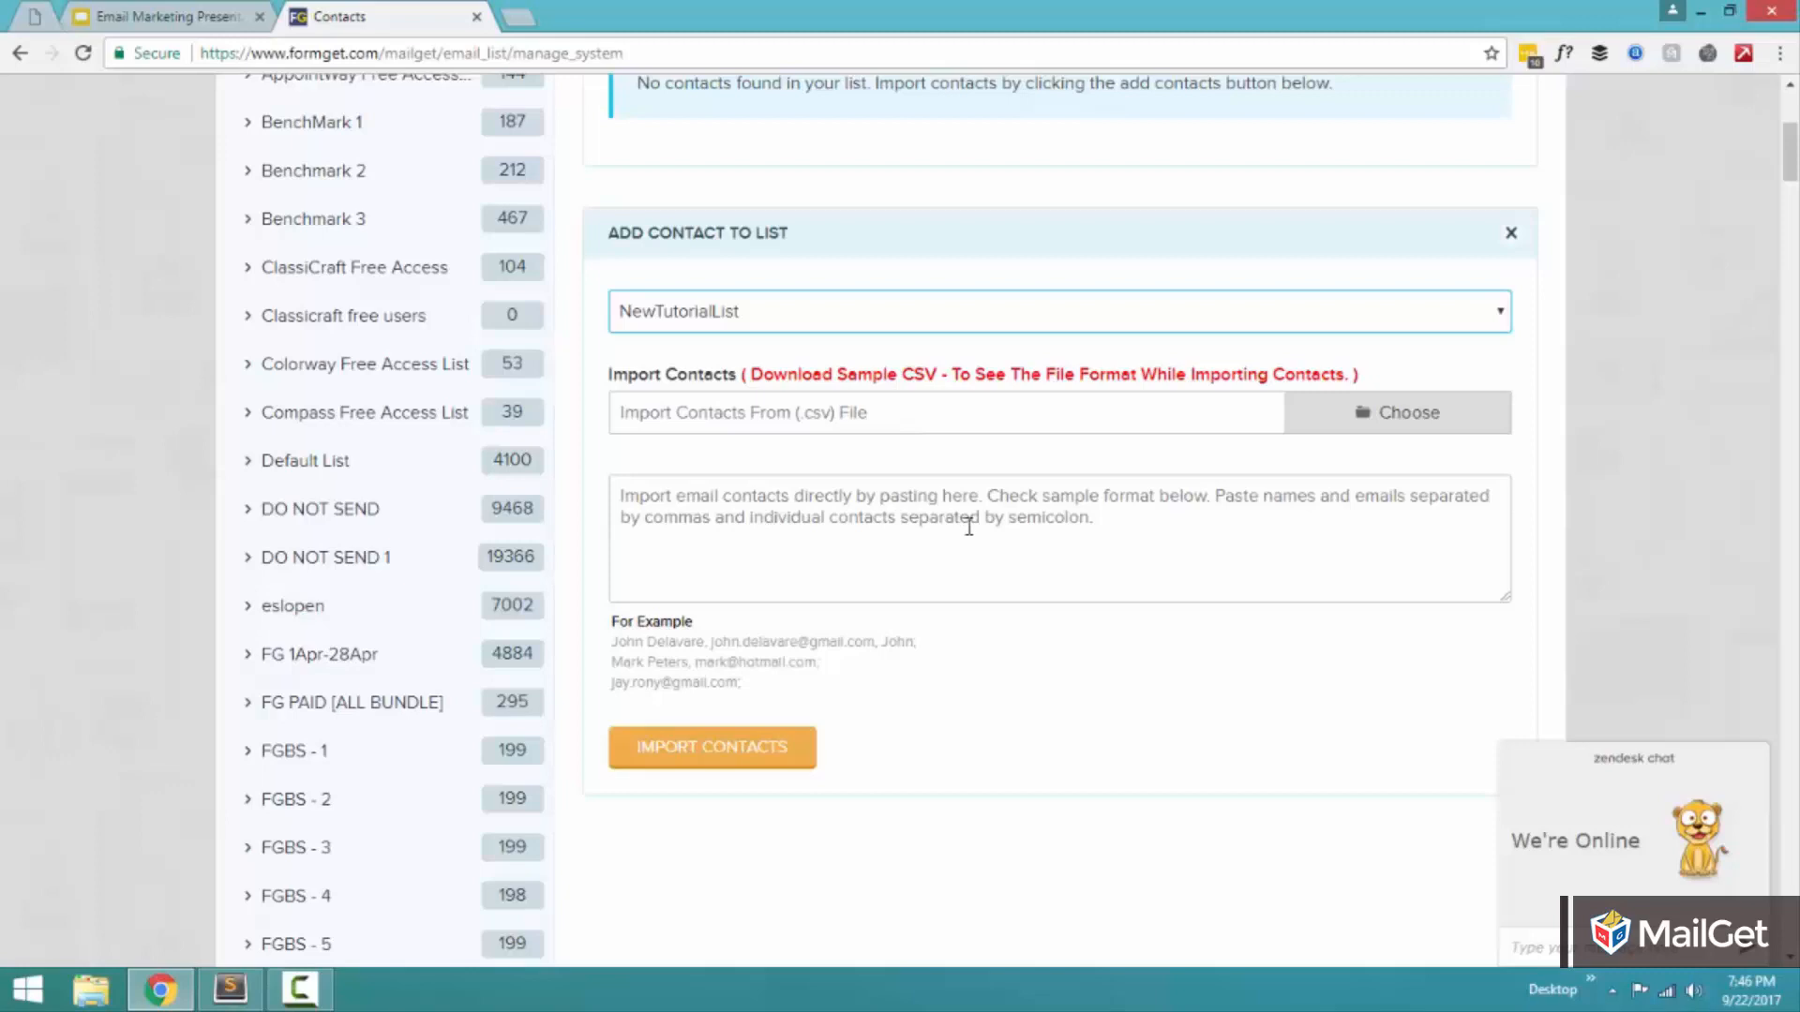
Copy the three example contact lines into the box for directly pasted contacts.
left_click(1006, 530)
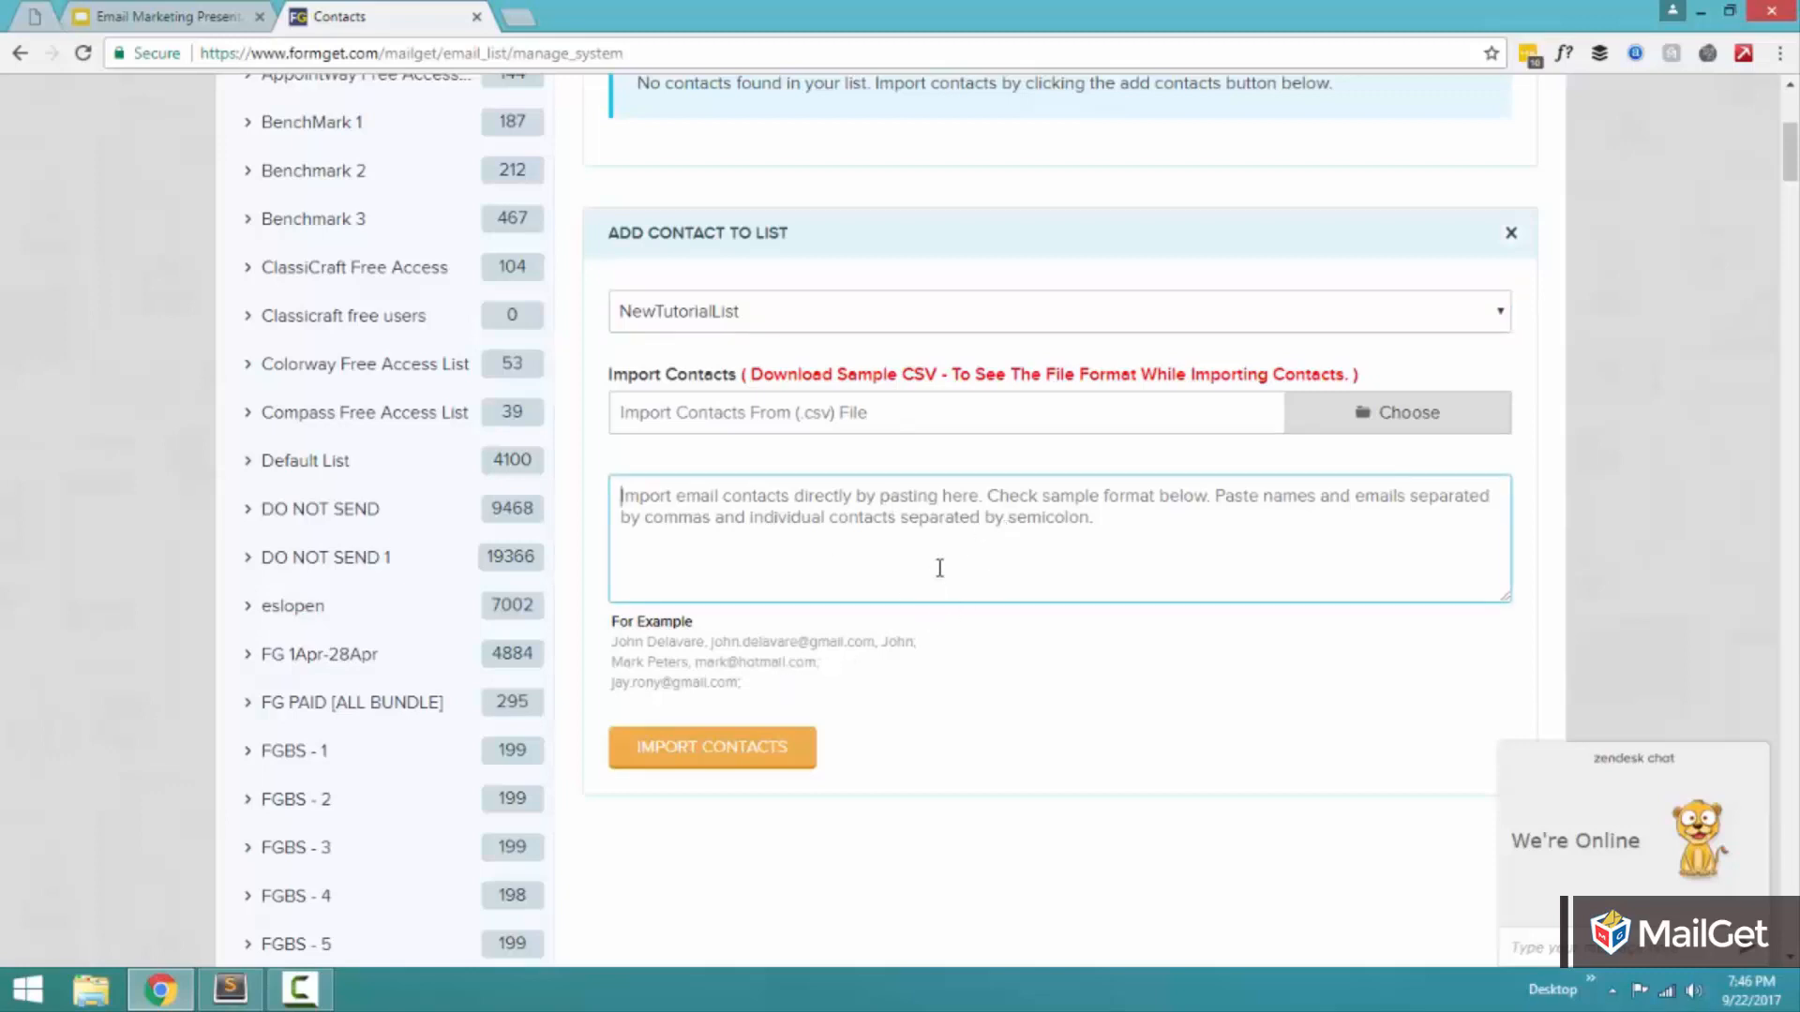
left_click_drag(762, 694, 616, 638)
key("ctrl+c")
left_click(750, 530)
key("ctrl+v")
Examine the pasted contact format by highlighting the first contact's name, e-mail address and custom value in turn.
left_click_drag(735, 497, 621, 497)
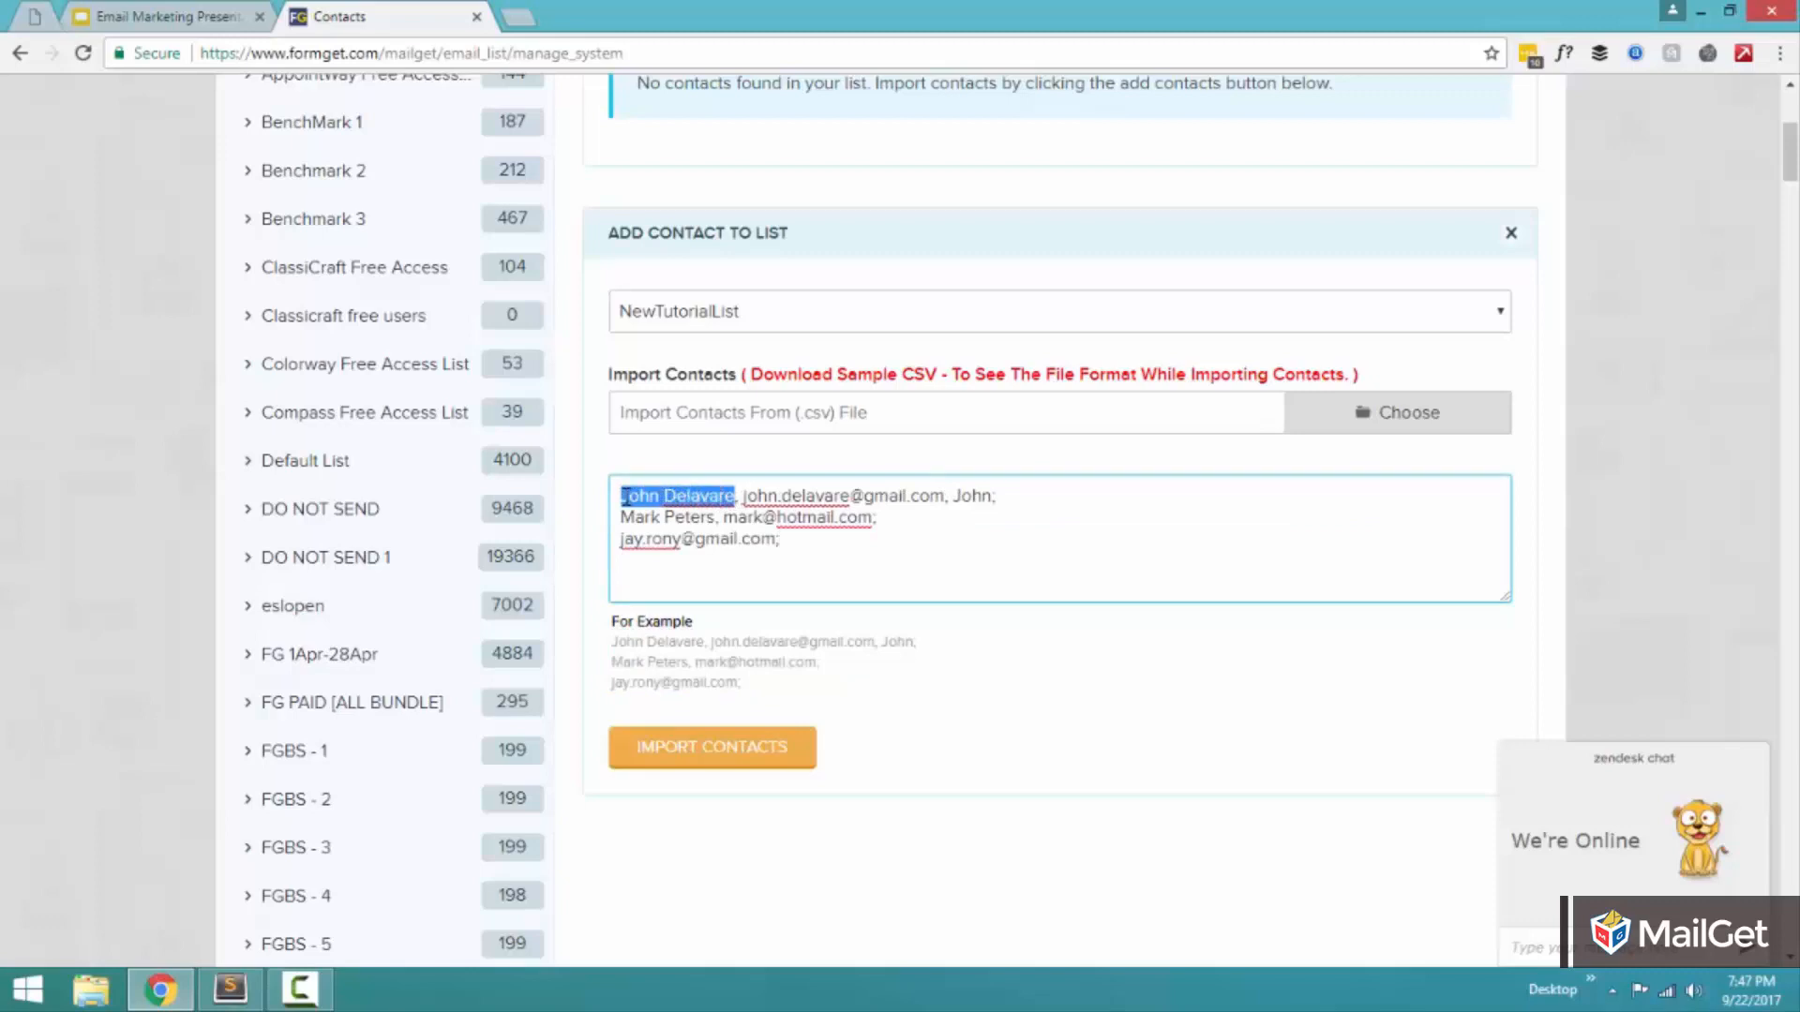
left_click(739, 497)
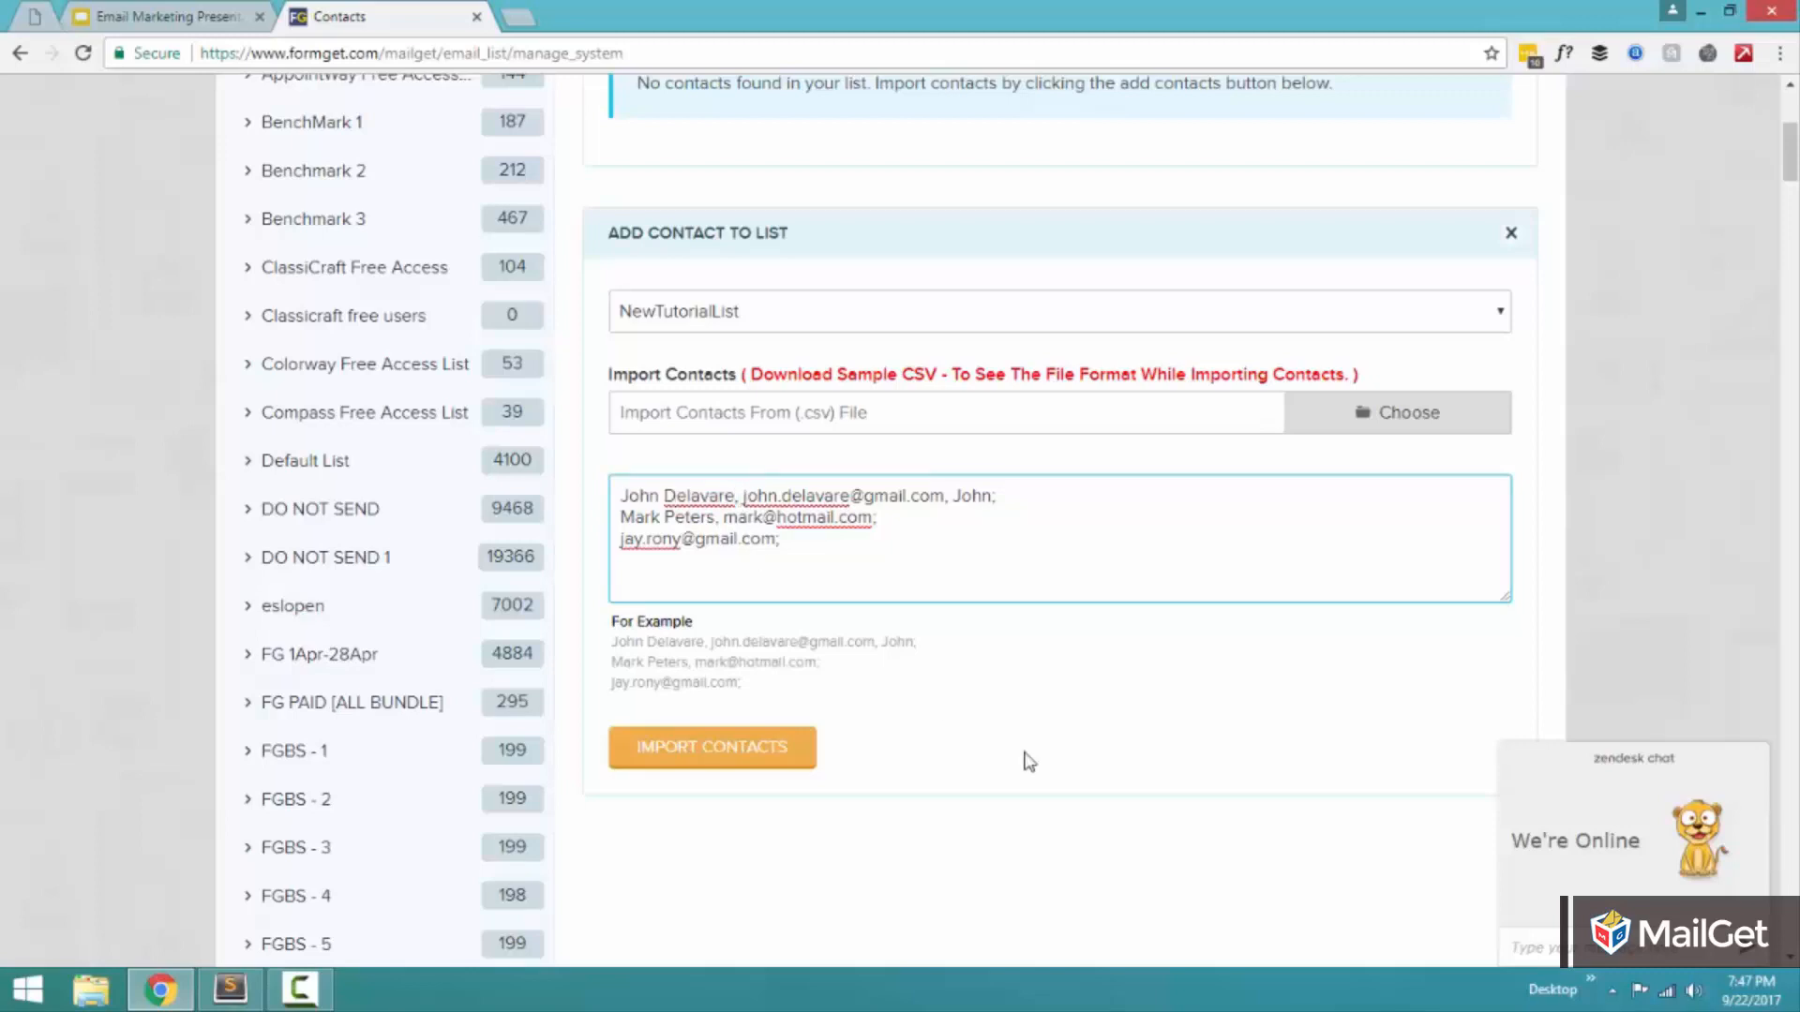
key("shift+Right")
key("shift+Right")
key("shift+Right")
key("shift+Right")
key("shift+Right")
key("shift+Right")
key("shift+Right")
key("shift+Right")
key("shift+Right")
key("shift+Right")
key("shift+Right")
key("shift+Right")
key("shift+Right")
key("shift+Right")
key("shift+Right")
key("shift+Right")
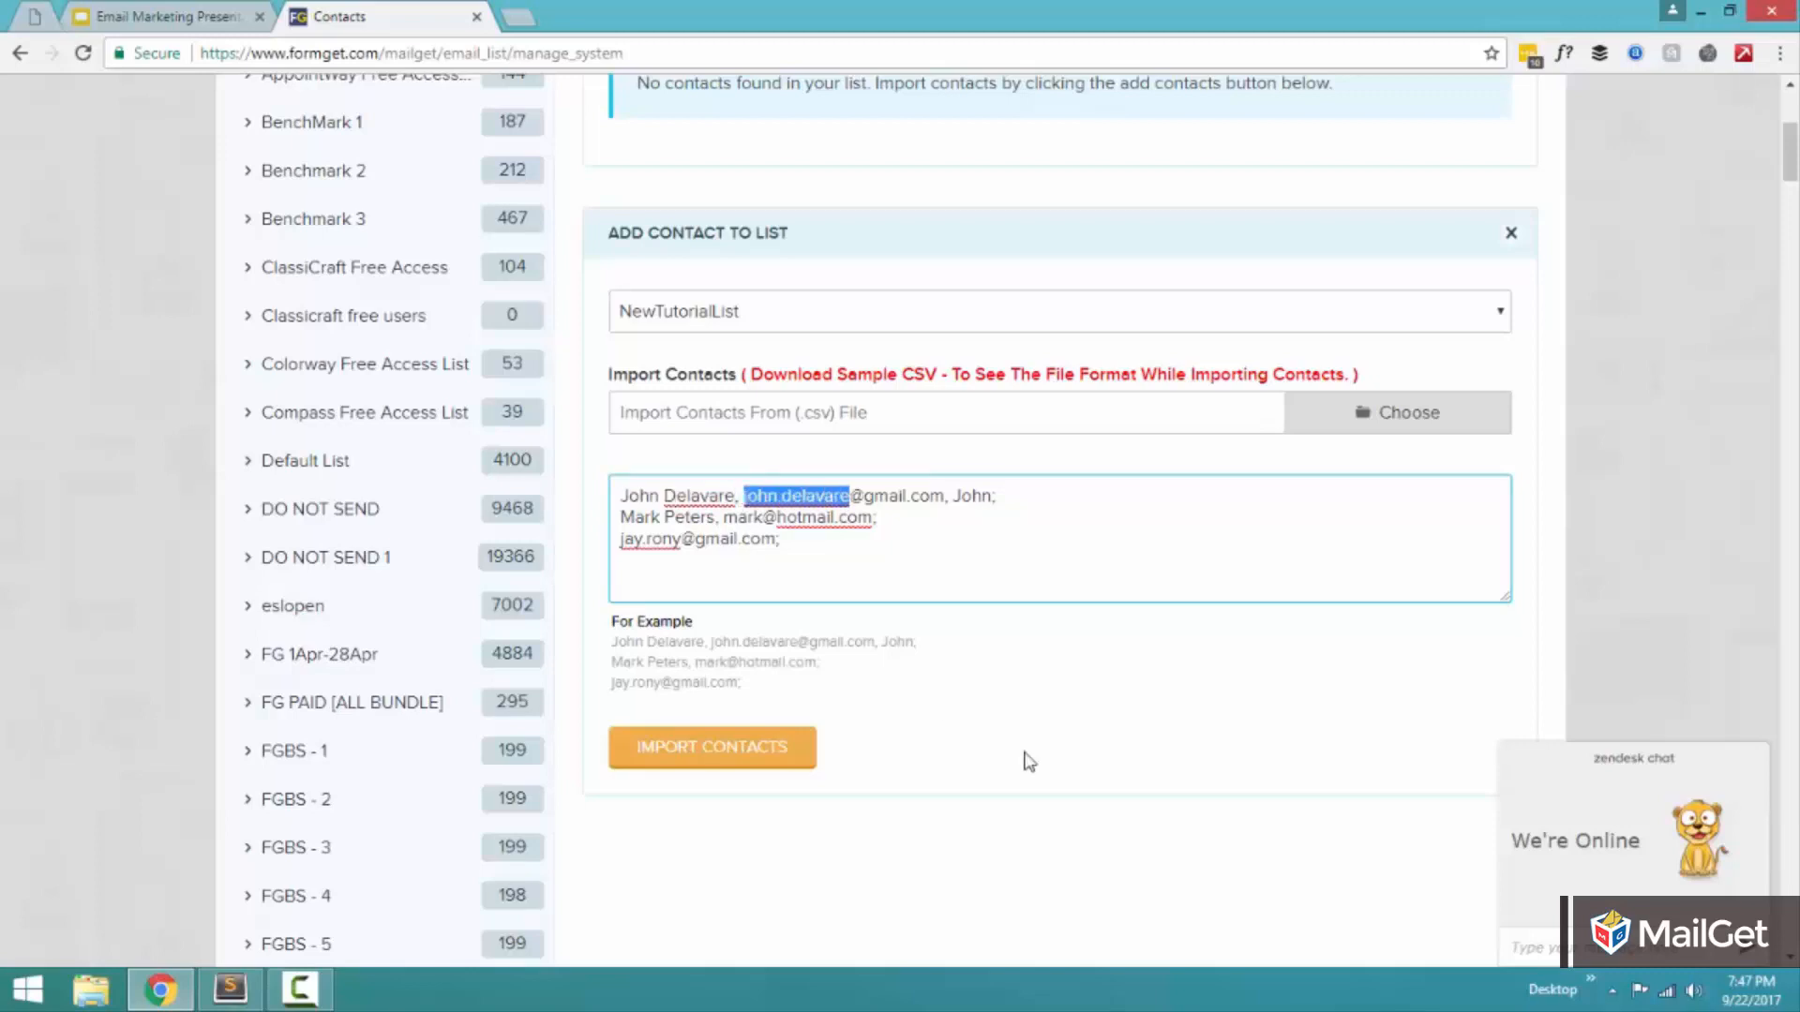
key("shift+Right")
key("shift+Right")
key("shift+Right")
key("shift+Right")
key("shift+Right")
key("shift+Right")
key("shift+Right")
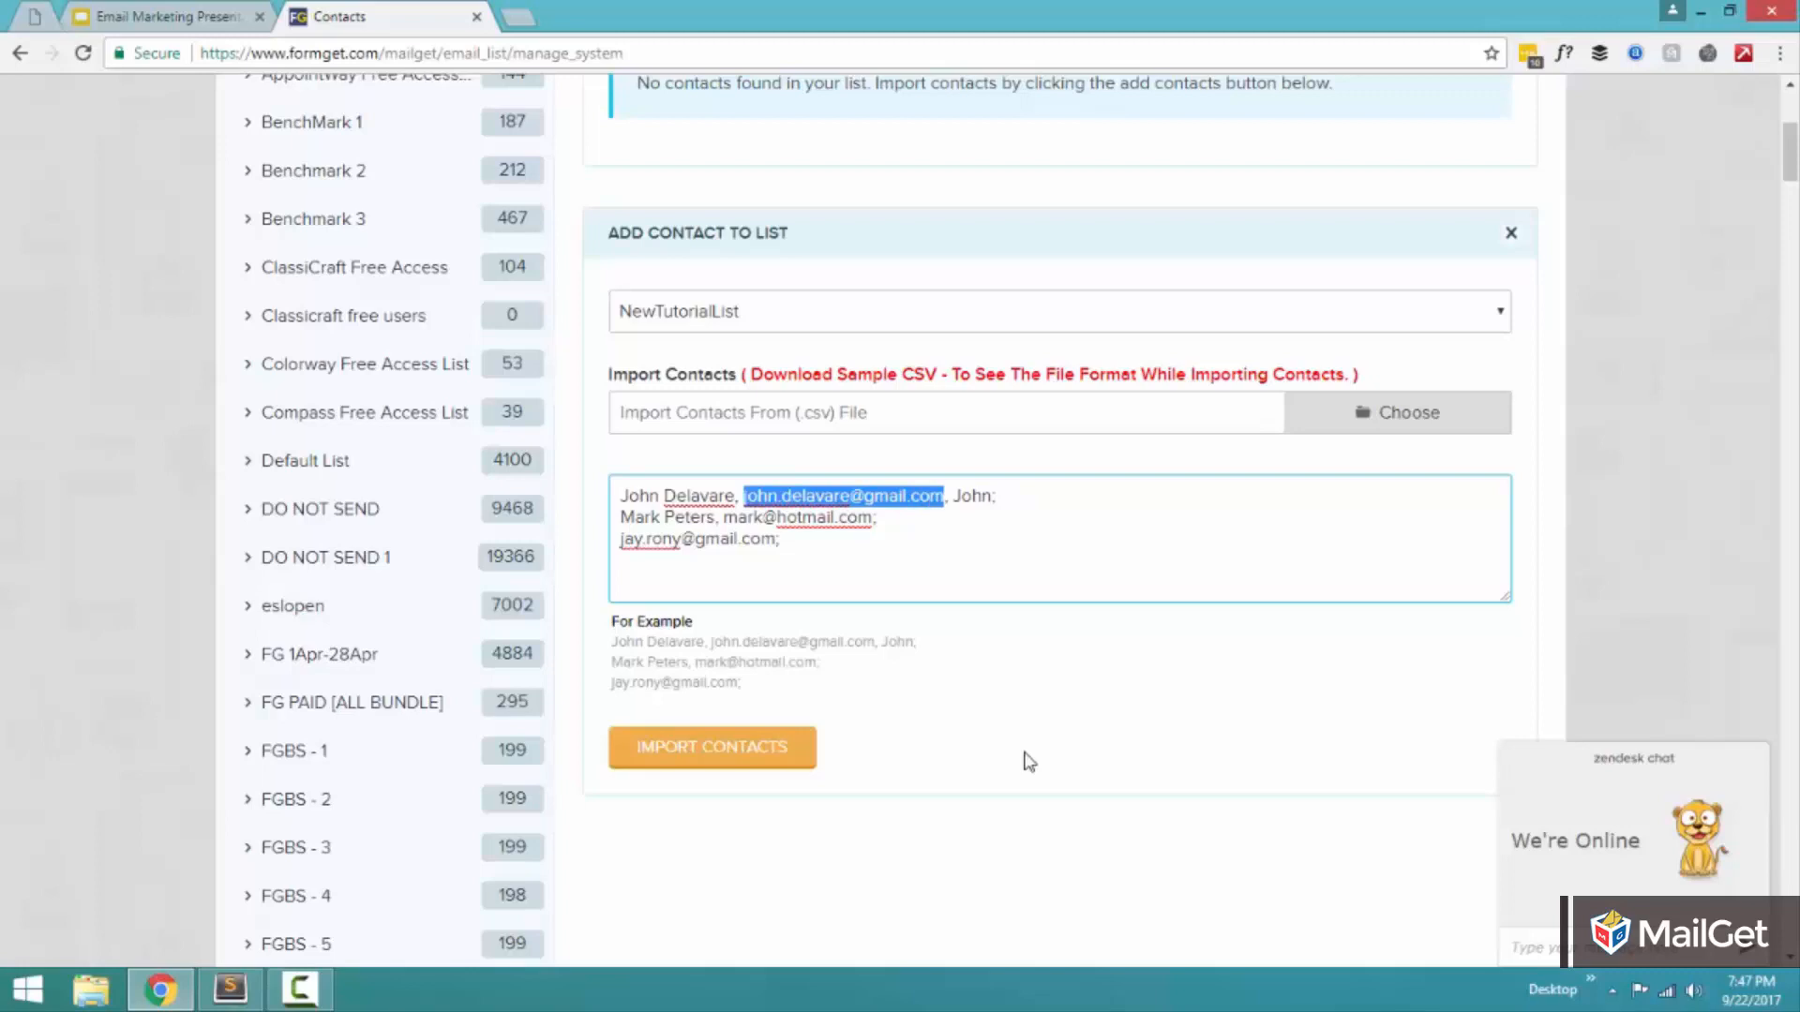
key("Right")
key("Right")
key("Right")
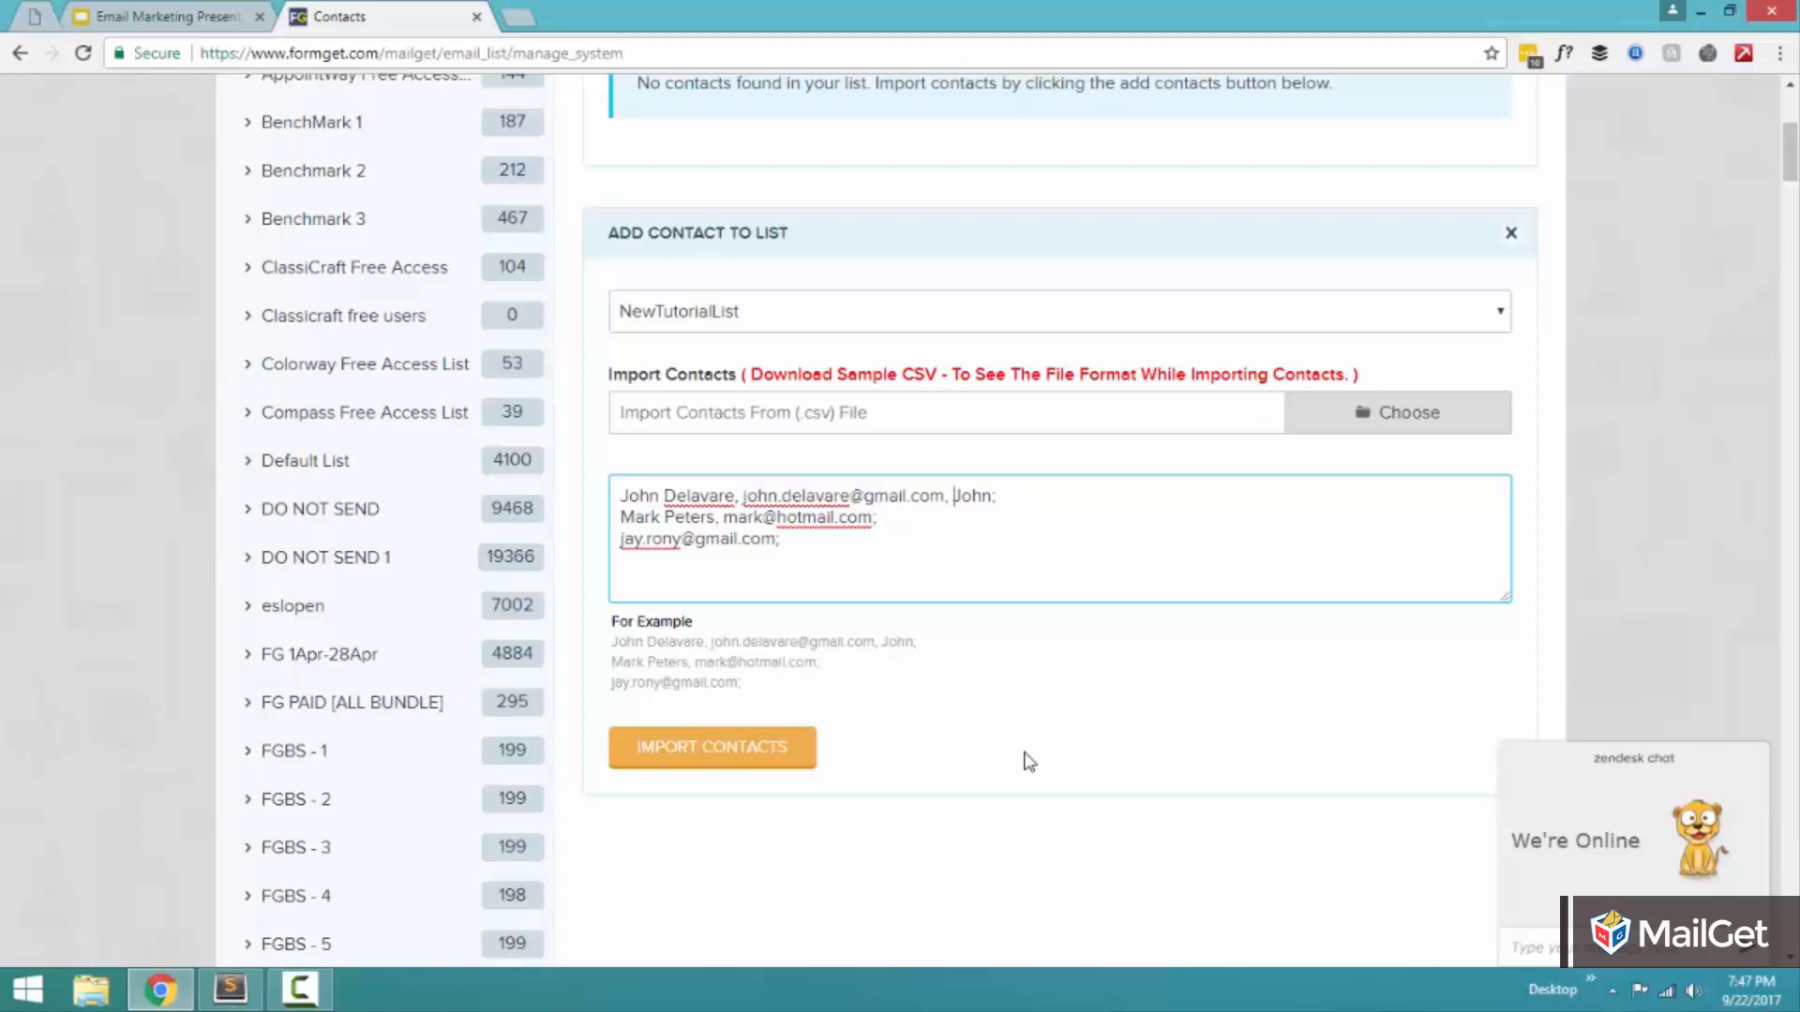
key("shift+Right")
key("shift+Right")
key("shift+Right")
key("shift+Right")
key("Right")
key("Down")
key("Home")
key("ctrl+Right")
key("Right")
left_click_drag(734, 495, 620, 495)
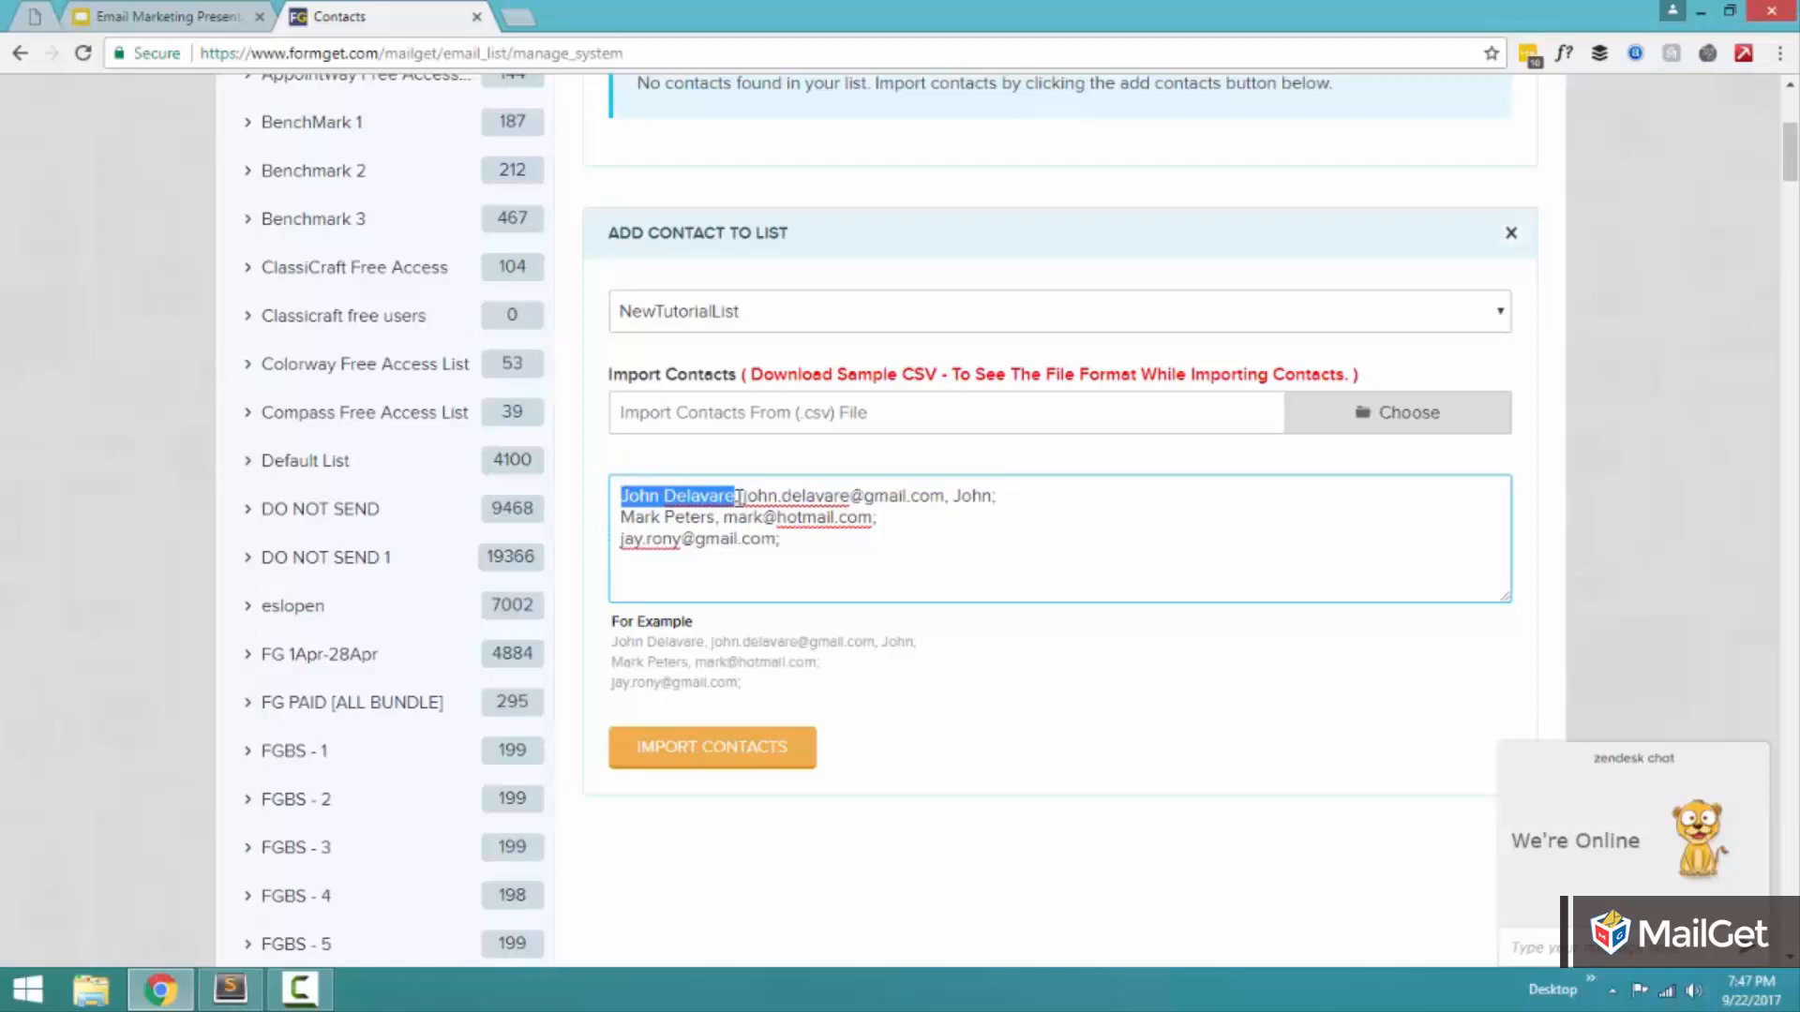
left_click_drag(744, 495, 945, 495)
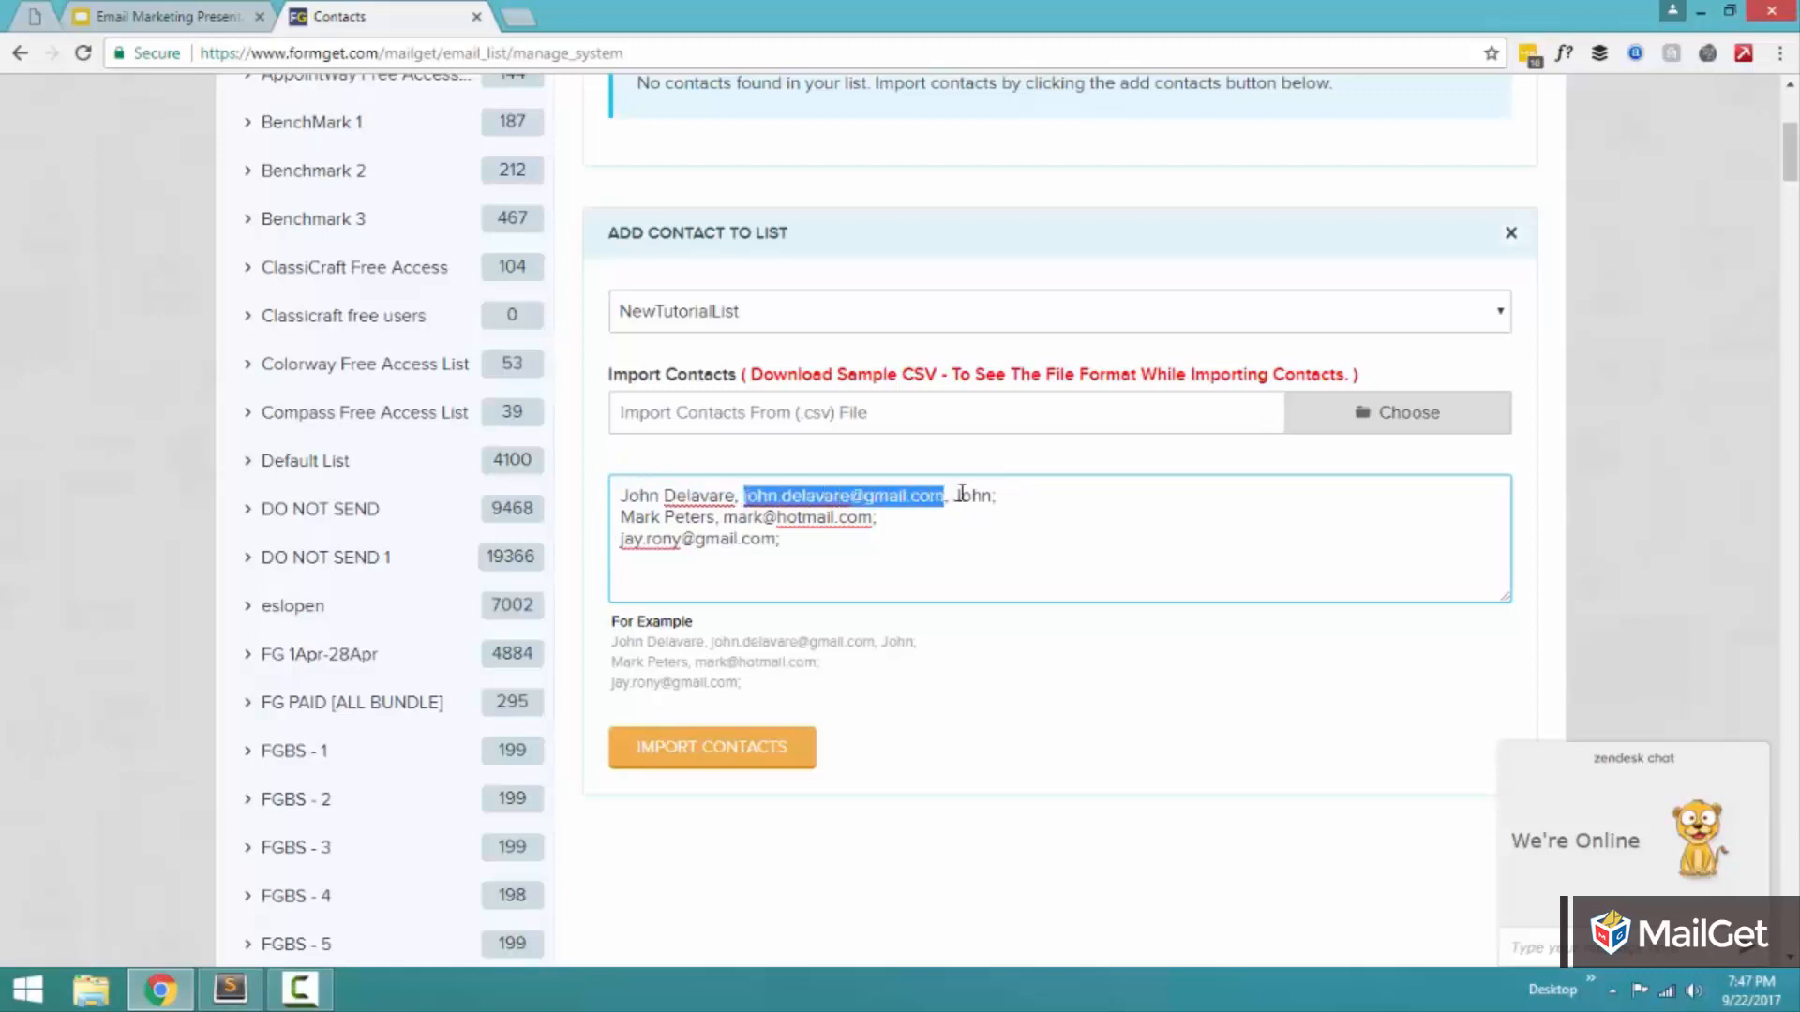
Replace the custom value at the end of the first contact line with New York.
left_click(965, 494)
double_click(966, 494)
type("New Y")
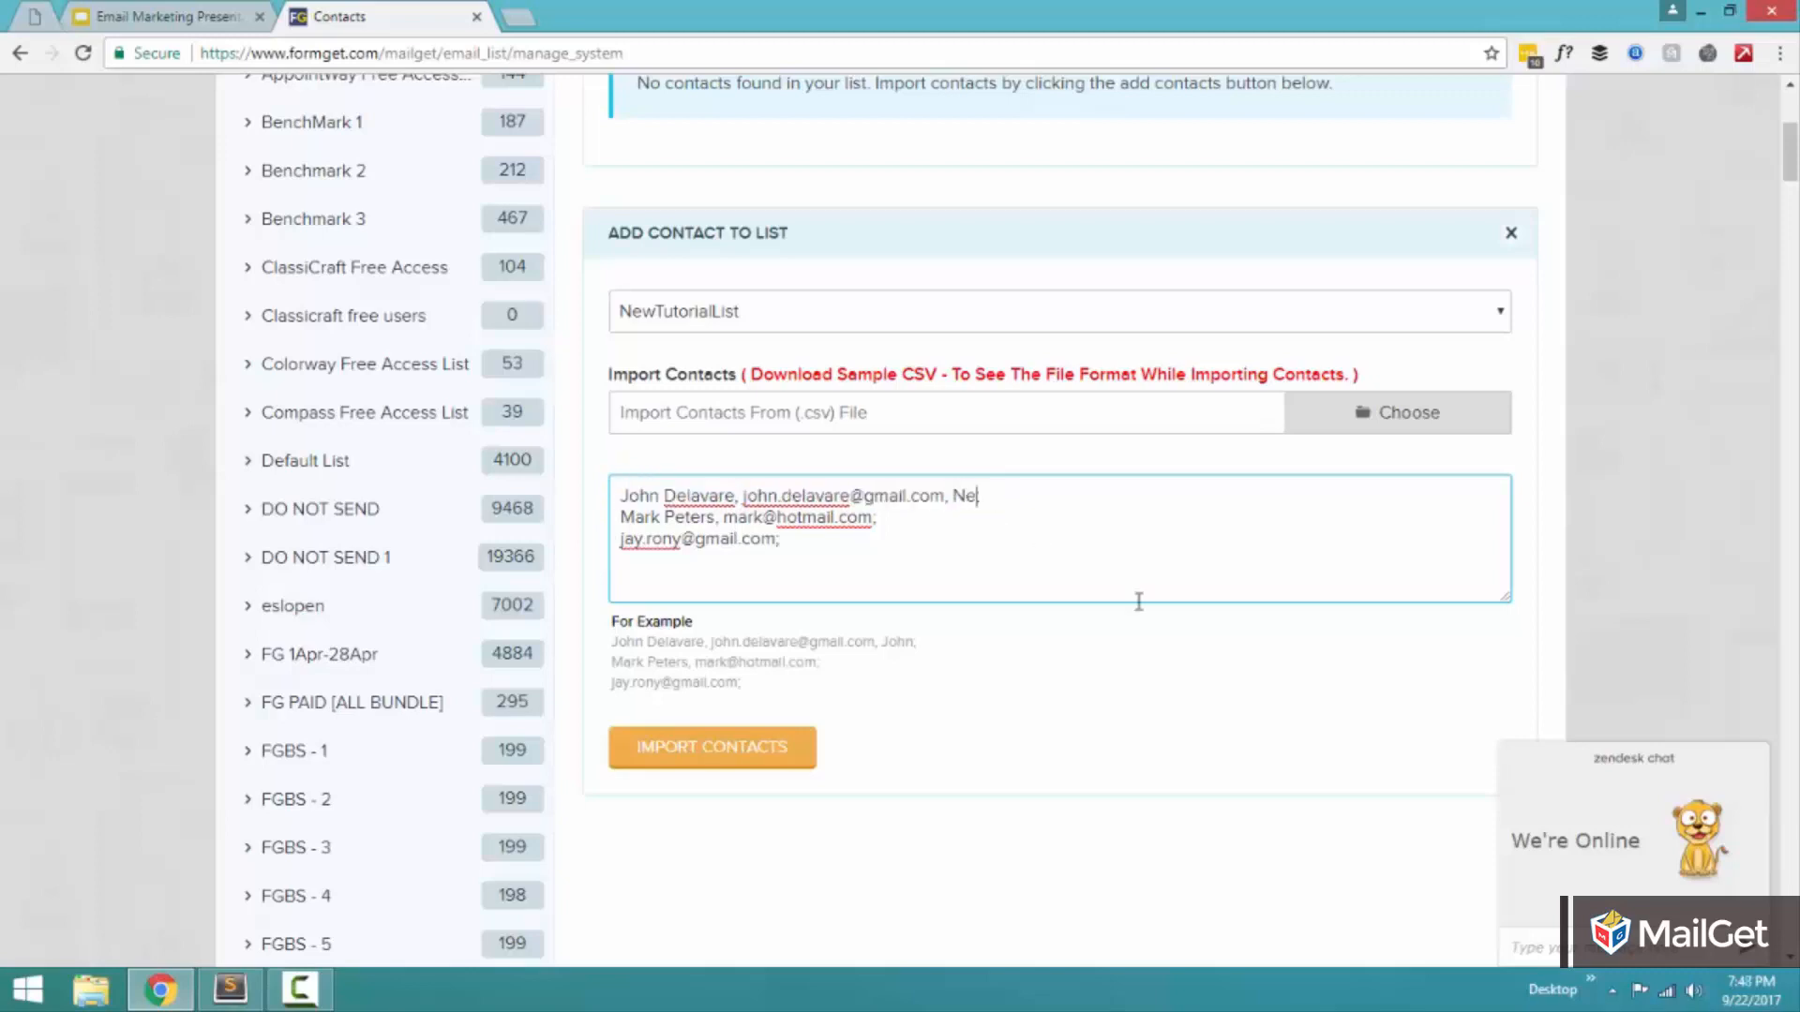
type("ork;")
key("Down")
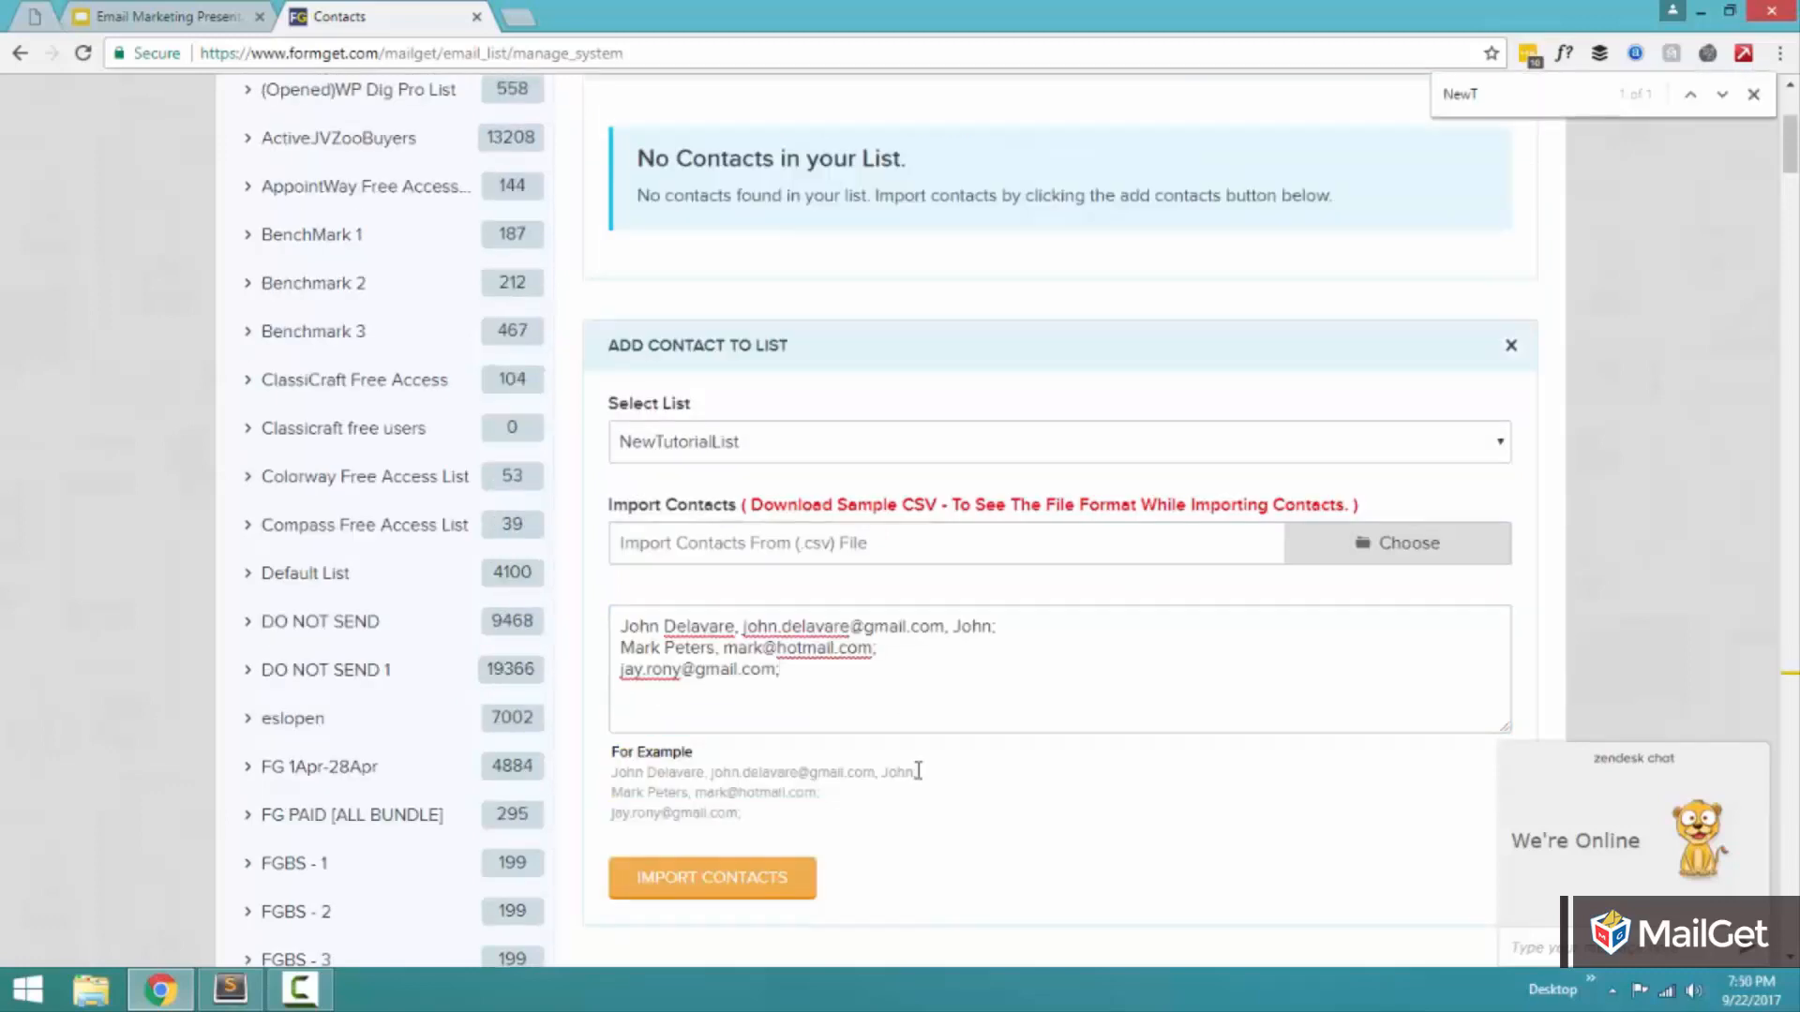
Replace the sample name in the first contact line with the contact's full name.
double_click(628, 627)
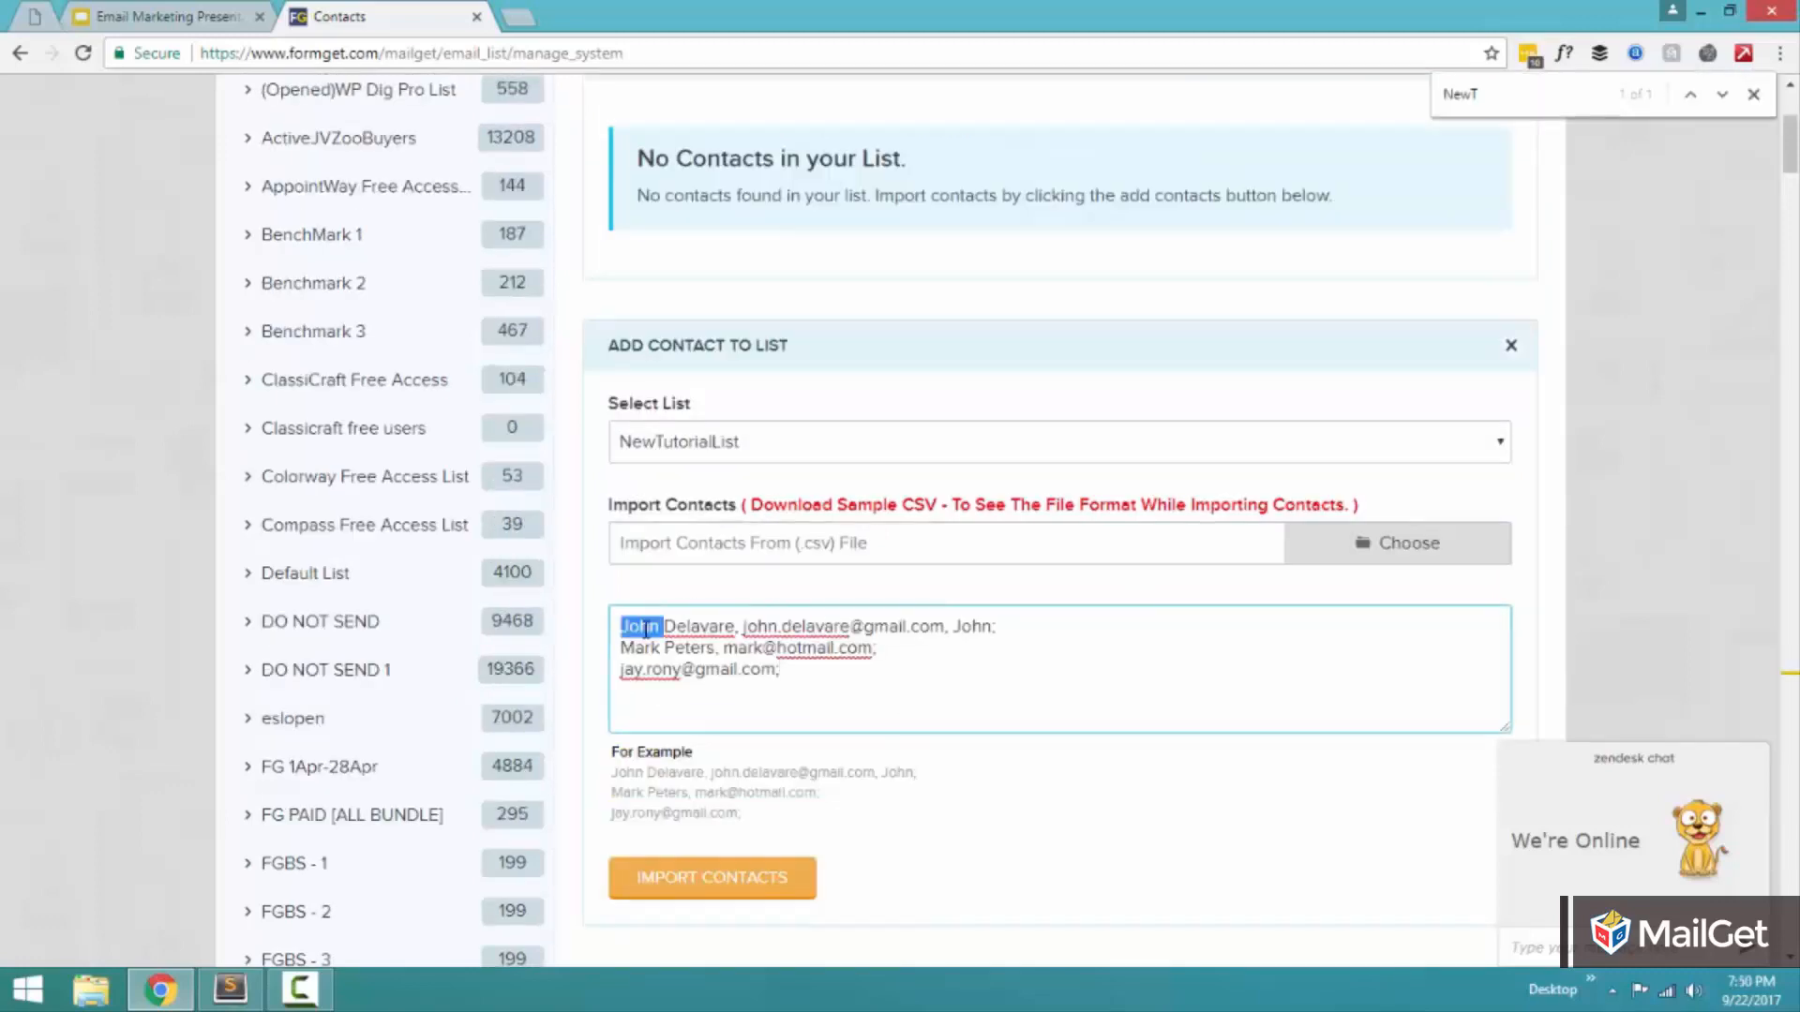
key("Right")
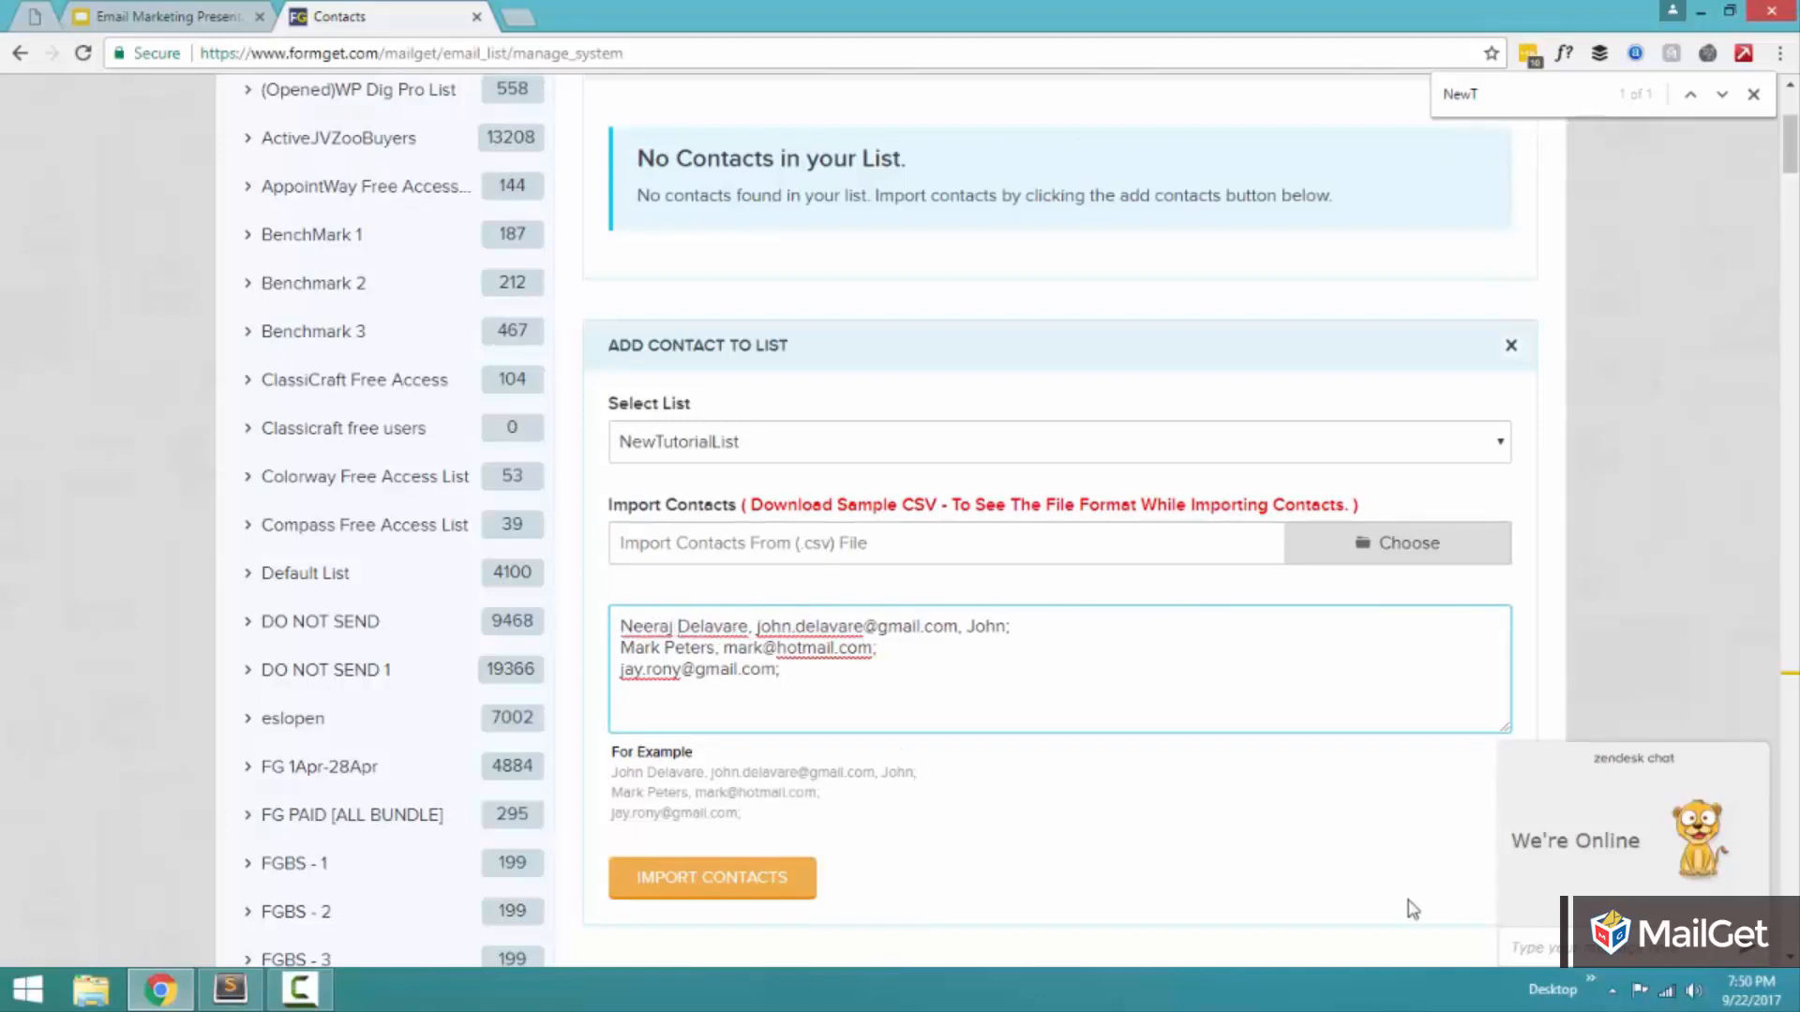
key("shift+Right")
key("shift+Right")
key("Delete")
key("Delete")
key("Delete")
key("Delete")
key("Delete")
key("Delete")
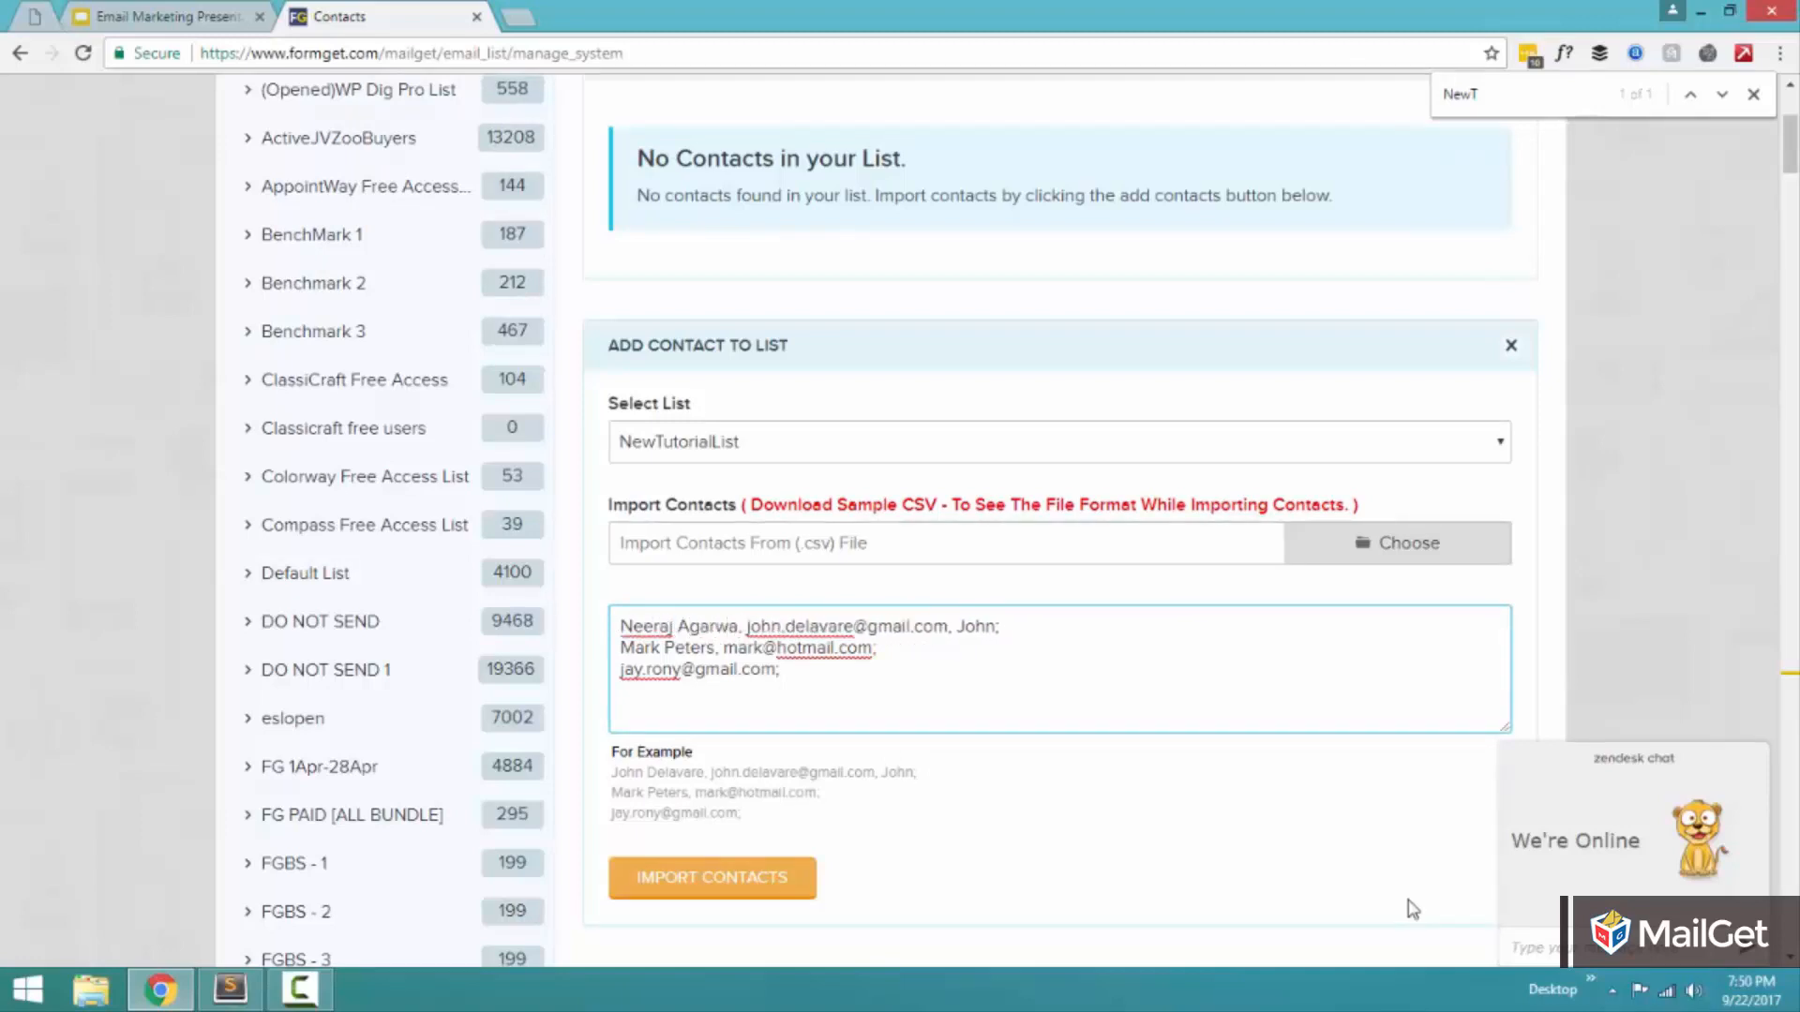
Replace the sample address in the first contact line with the contact's own e-mail address.
key("Right")
key("Right")
key("shift+Right")
key("shift+Right")
key("shift+Right")
key("shift+Right")
key("shift+Right")
key("shift+Right")
key("shift+Right")
key("shift+Right")
key("shift+Right")
key("shift+Right")
key("shift+Right")
key("shift+Right")
key("shift+Right")
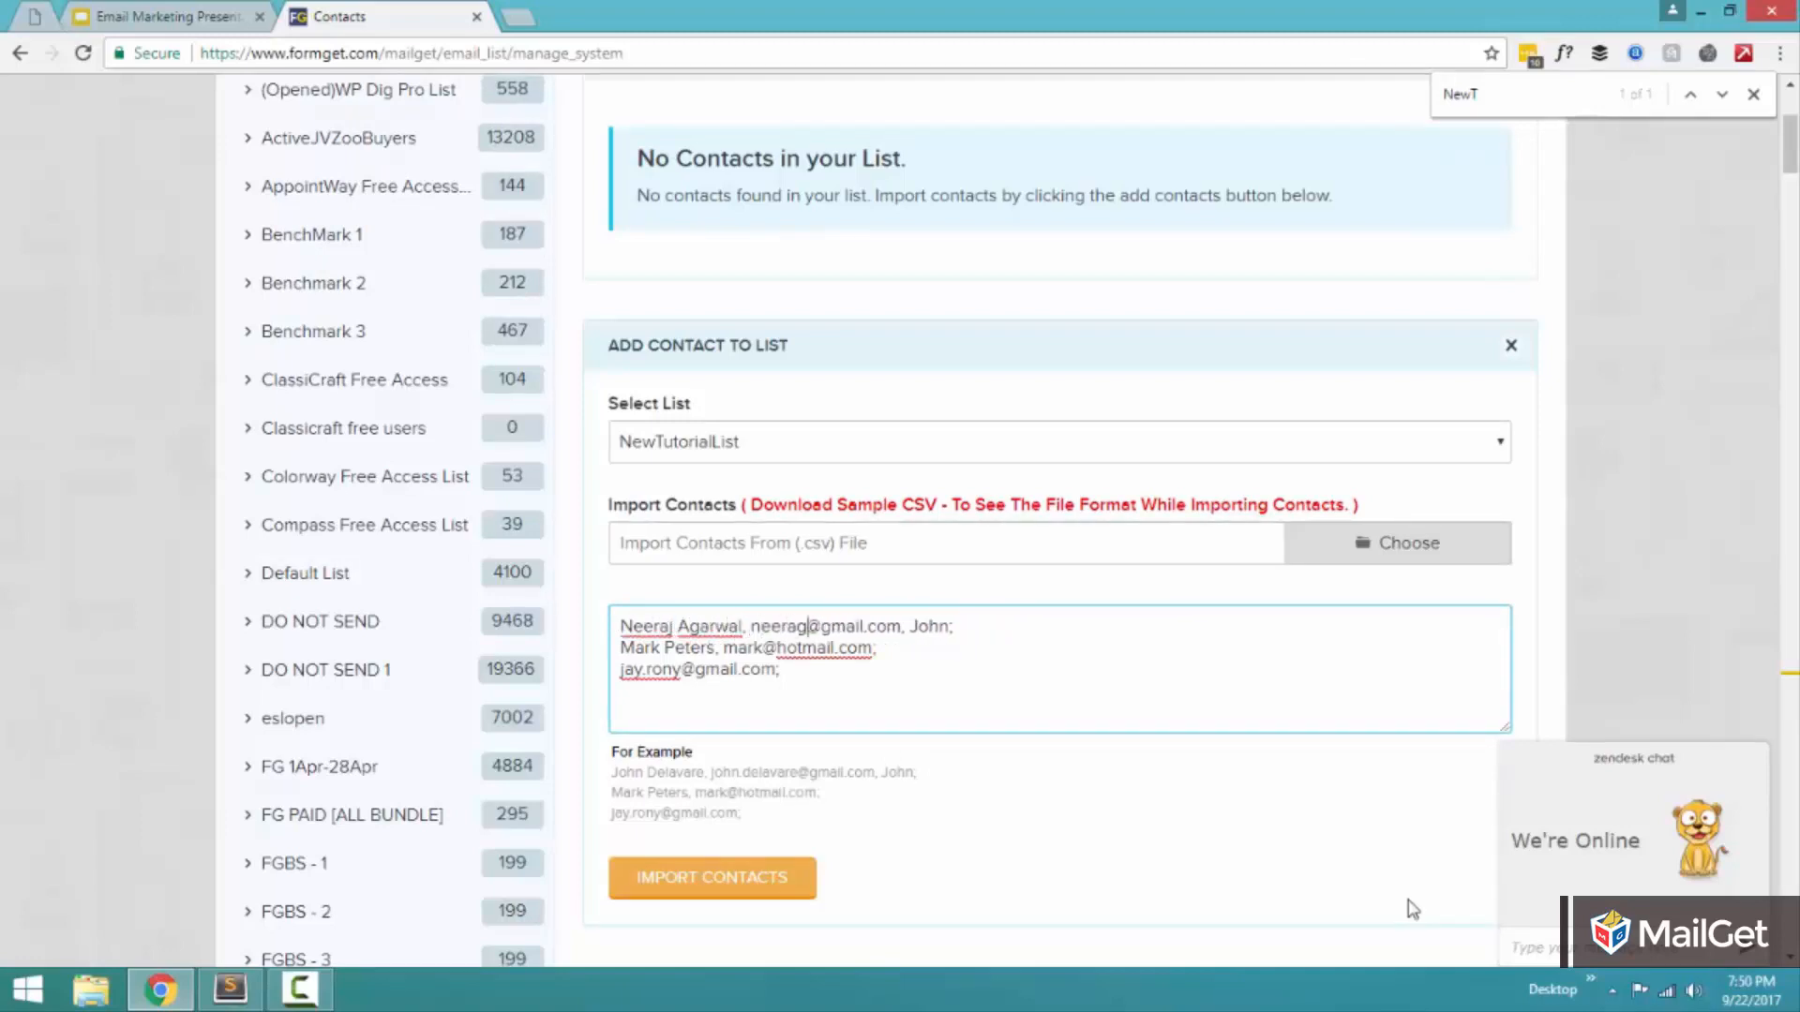
key("Left")
key("Left")
key("Right")
key("Right")
key("Right")
key("Right")
key("Right")
key("Right")
key("Right")
key("Right")
key("Right")
key("Right")
key("Right")
key("Right")
key("Right")
key("Right")
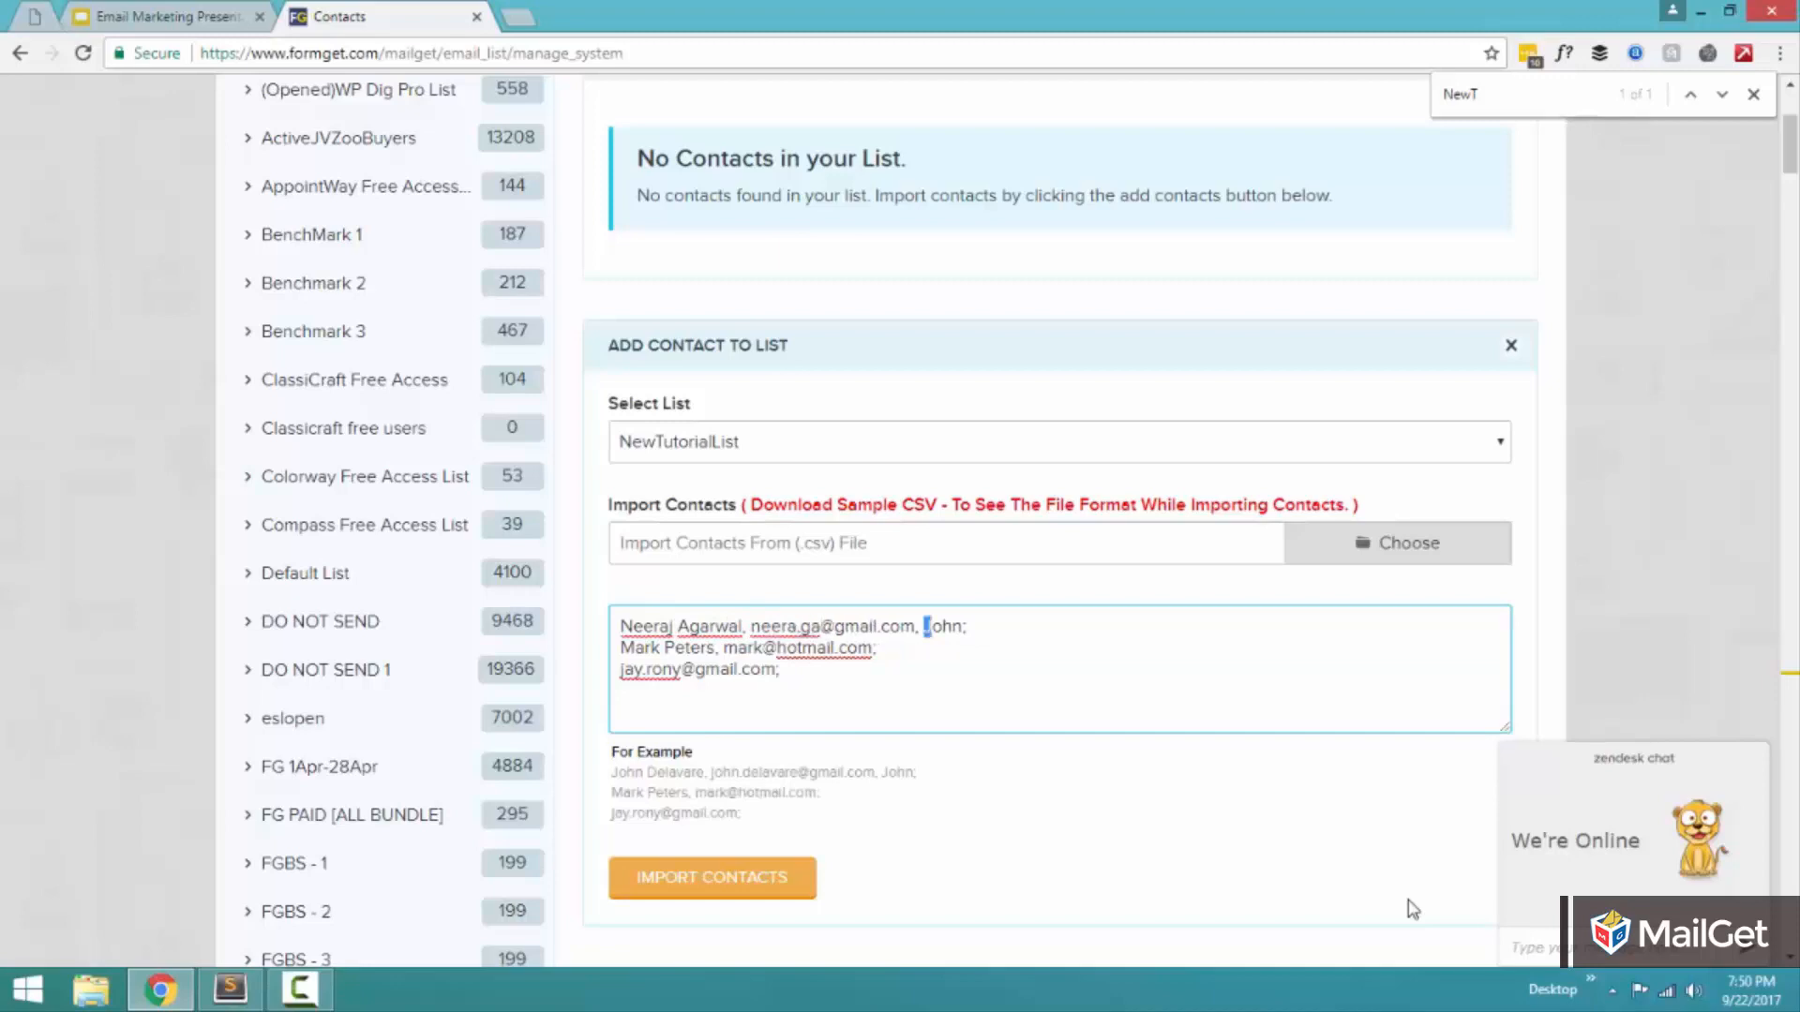
Set the custom value at the end of the first contact line to New Delhi.
key("shift+Right")
key("shift+Right")
key("shift+Right")
key("shift+Right")
type("New Delh")
type("i;")
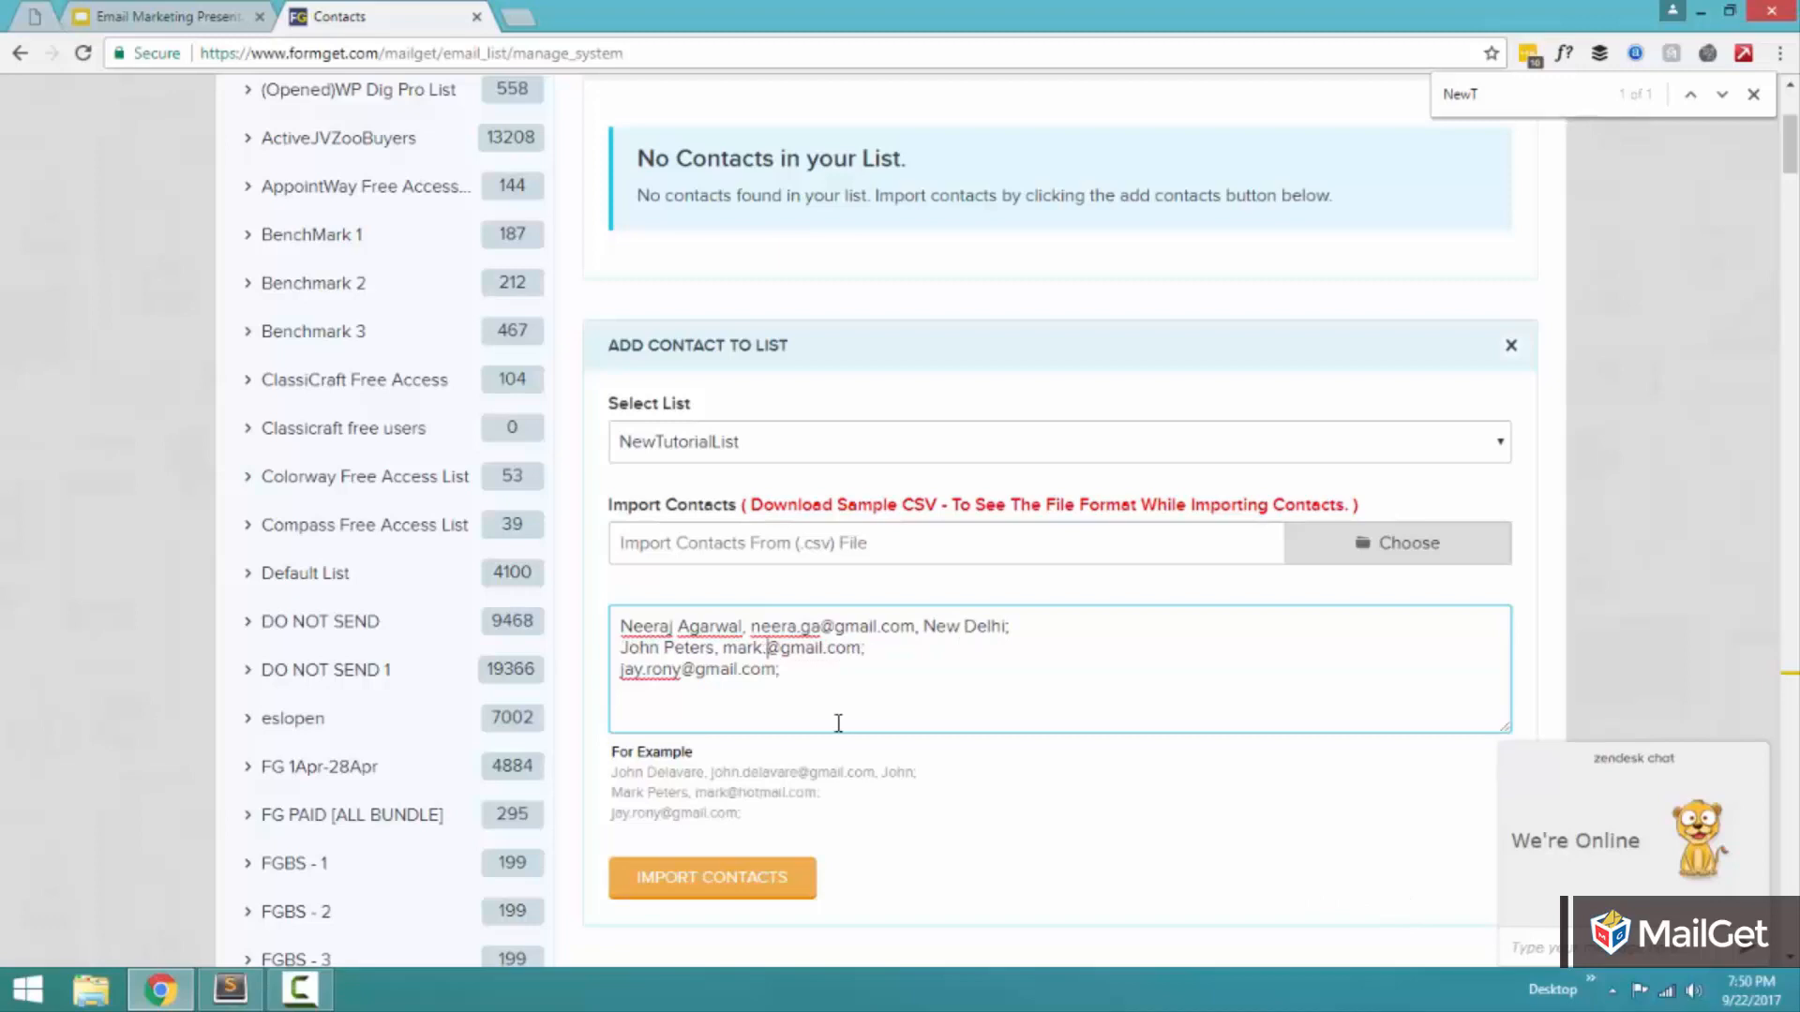
Replace the sample name and e-mail in the second contact line and the sample e-mail in the third line.
type(".john")
left_click(622, 669)
double_click(643, 668)
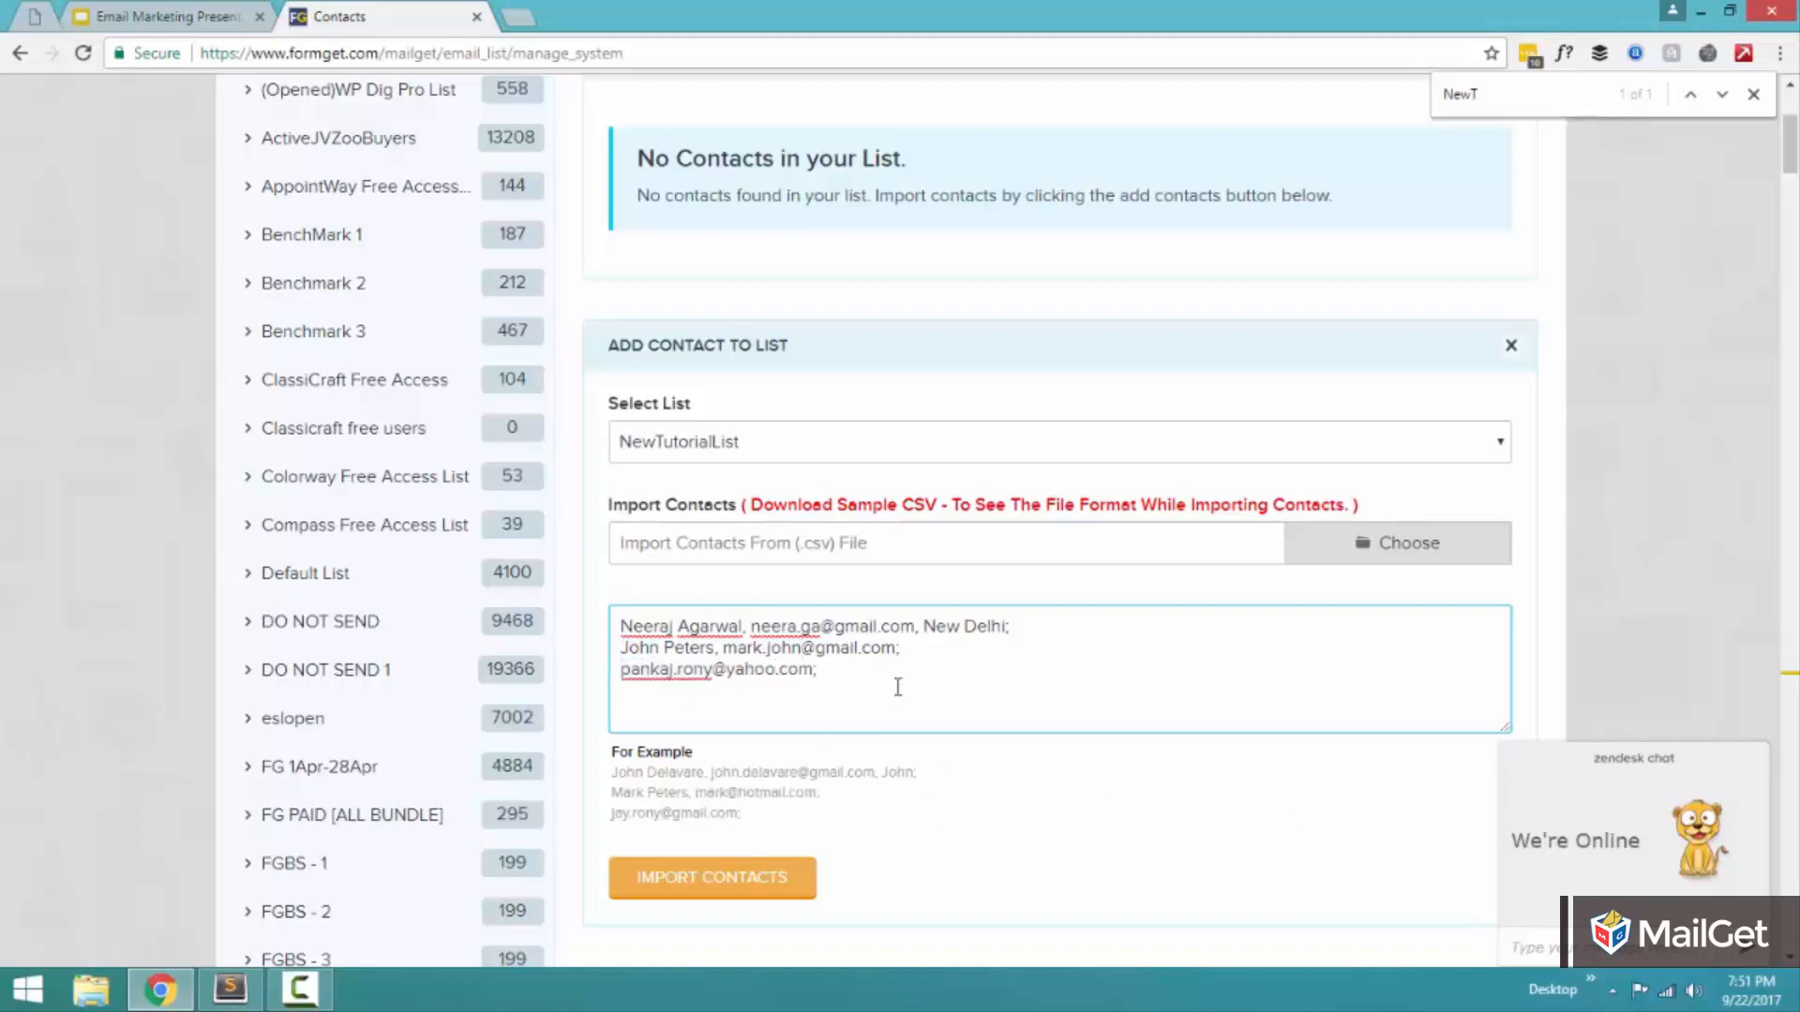
left_click_drag(832, 692, 616, 598)
left_click(999, 709)
Import the three pasted contacts into NewTutorialList and dismiss the resulting message.
left_click(715, 881)
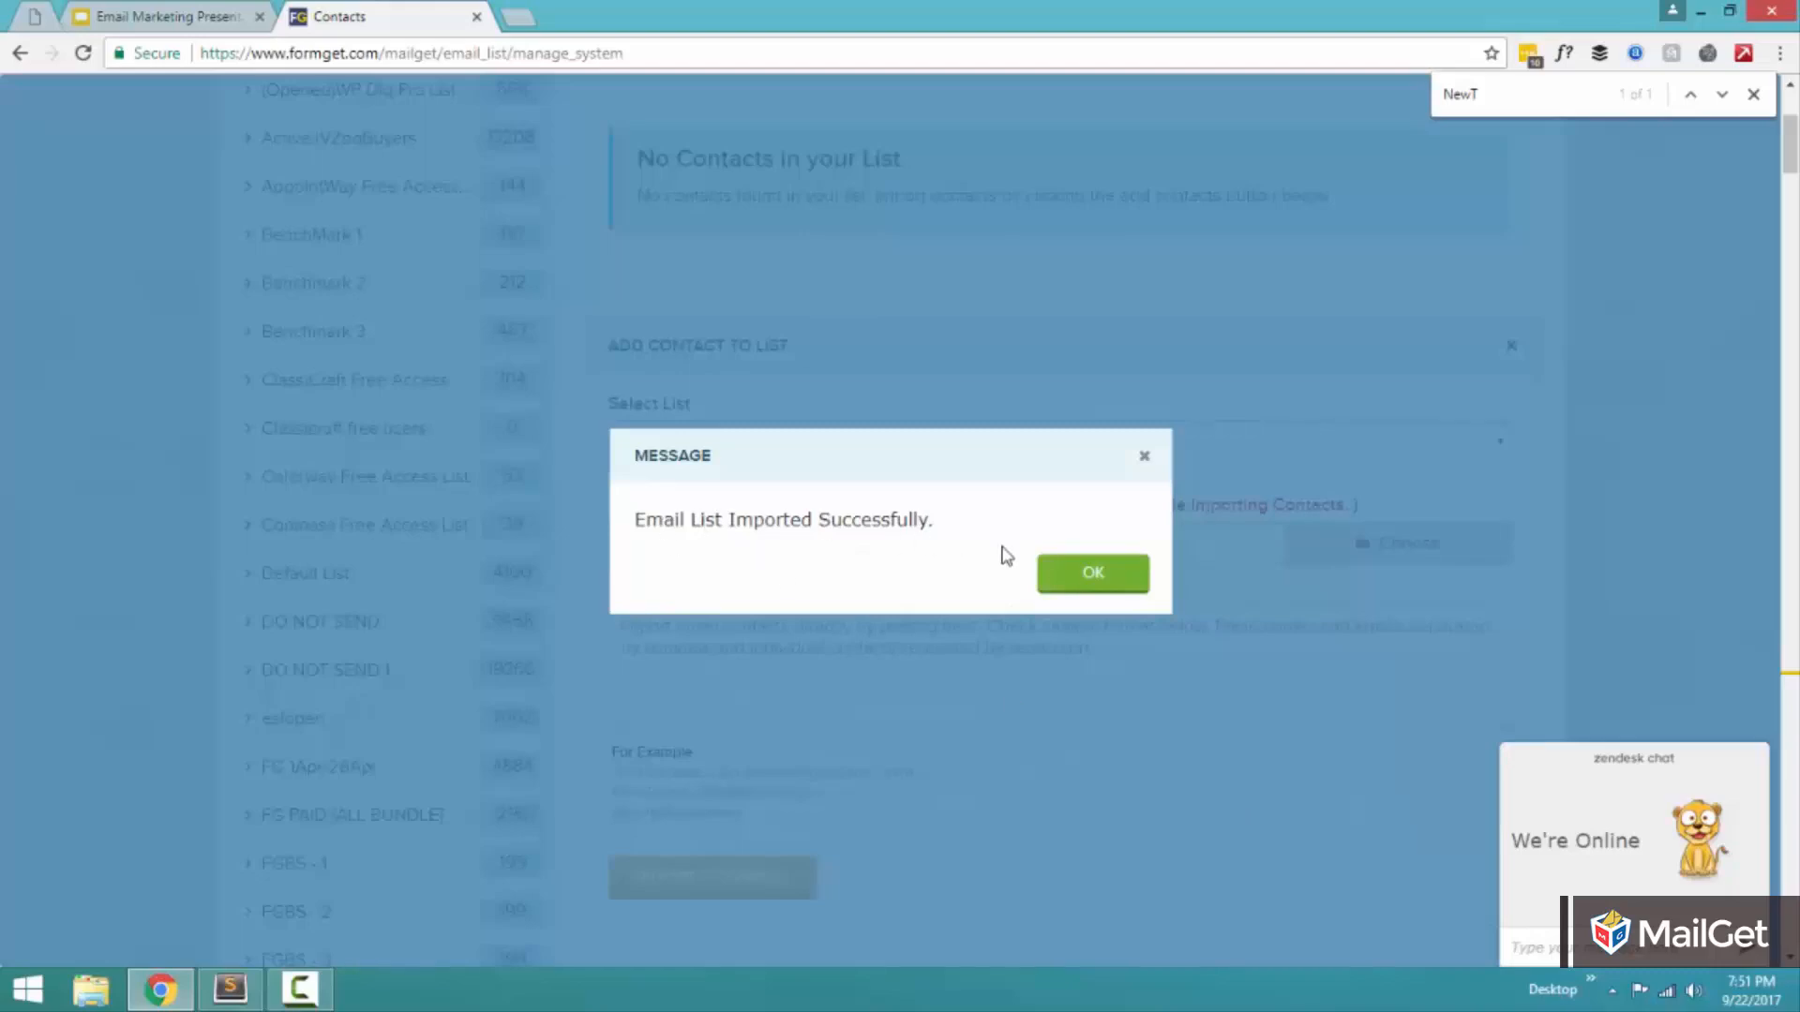
left_click(1070, 577)
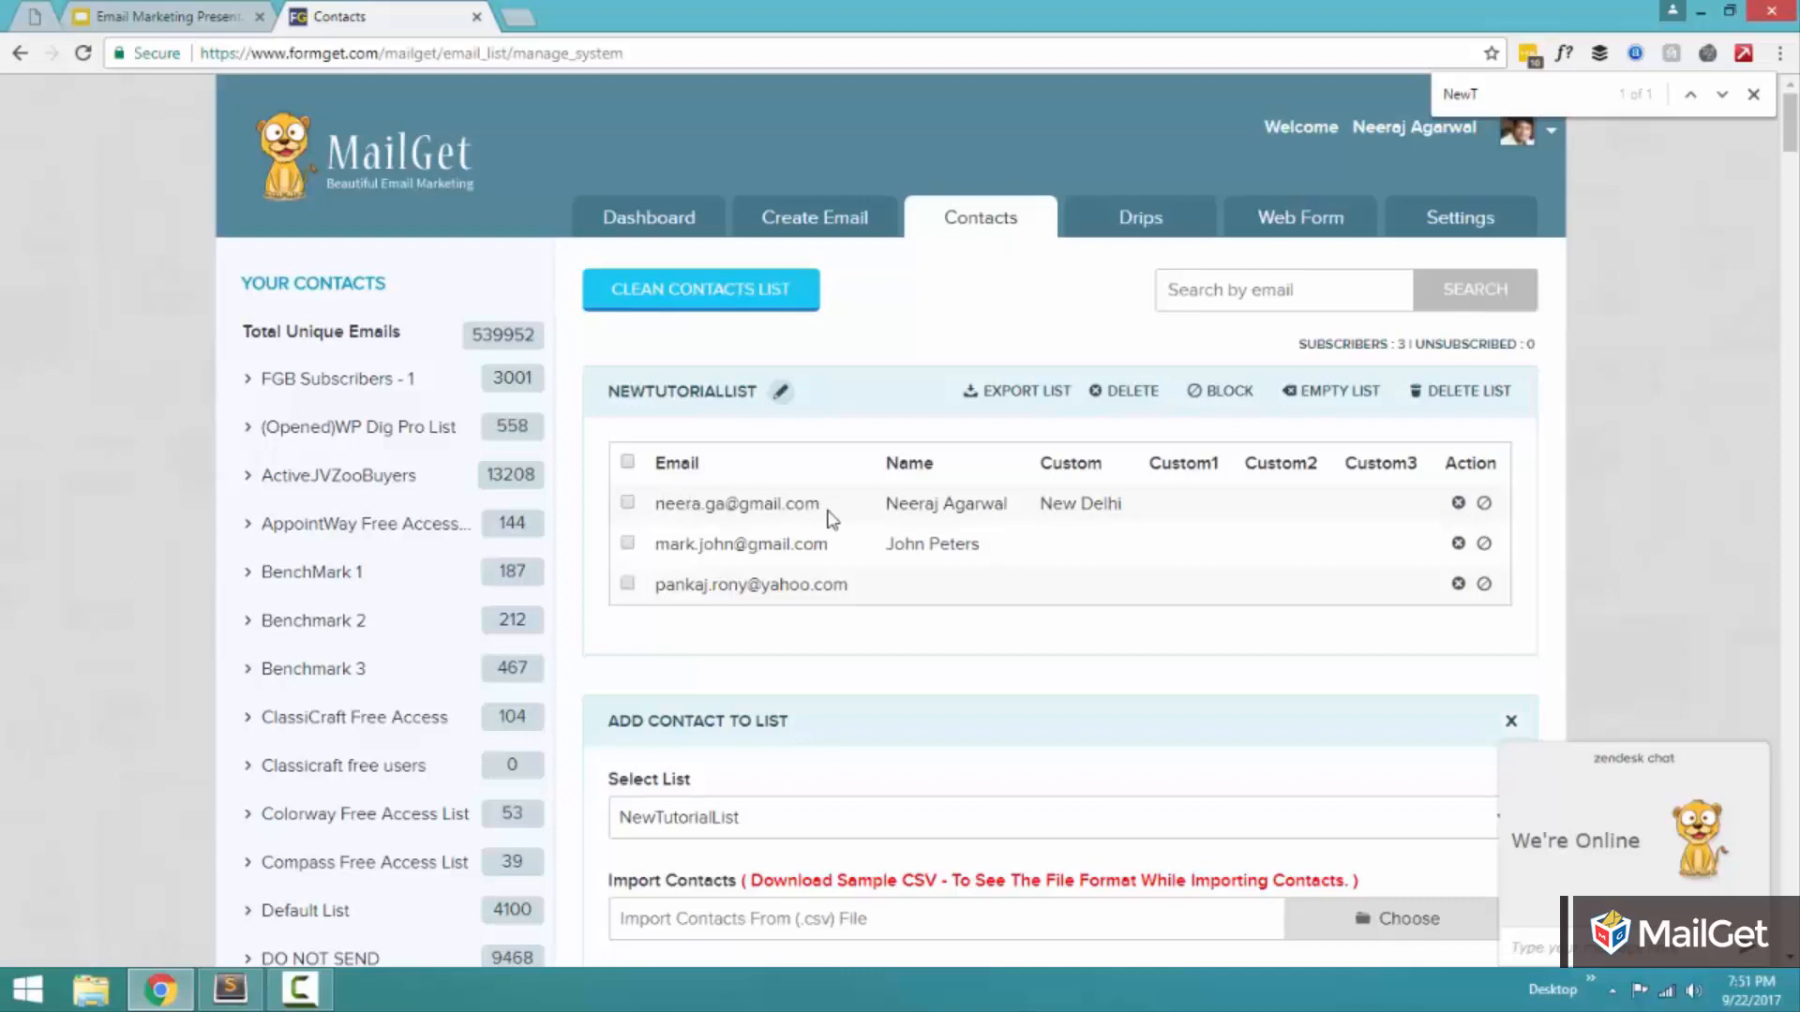
Examine the e-mail, name and custom values of the contacts imported into NewTutorialList.
left_click_drag(832, 511, 655, 512)
left_click(693, 513)
left_click_drag(884, 506, 1119, 502)
left_click(1010, 511)
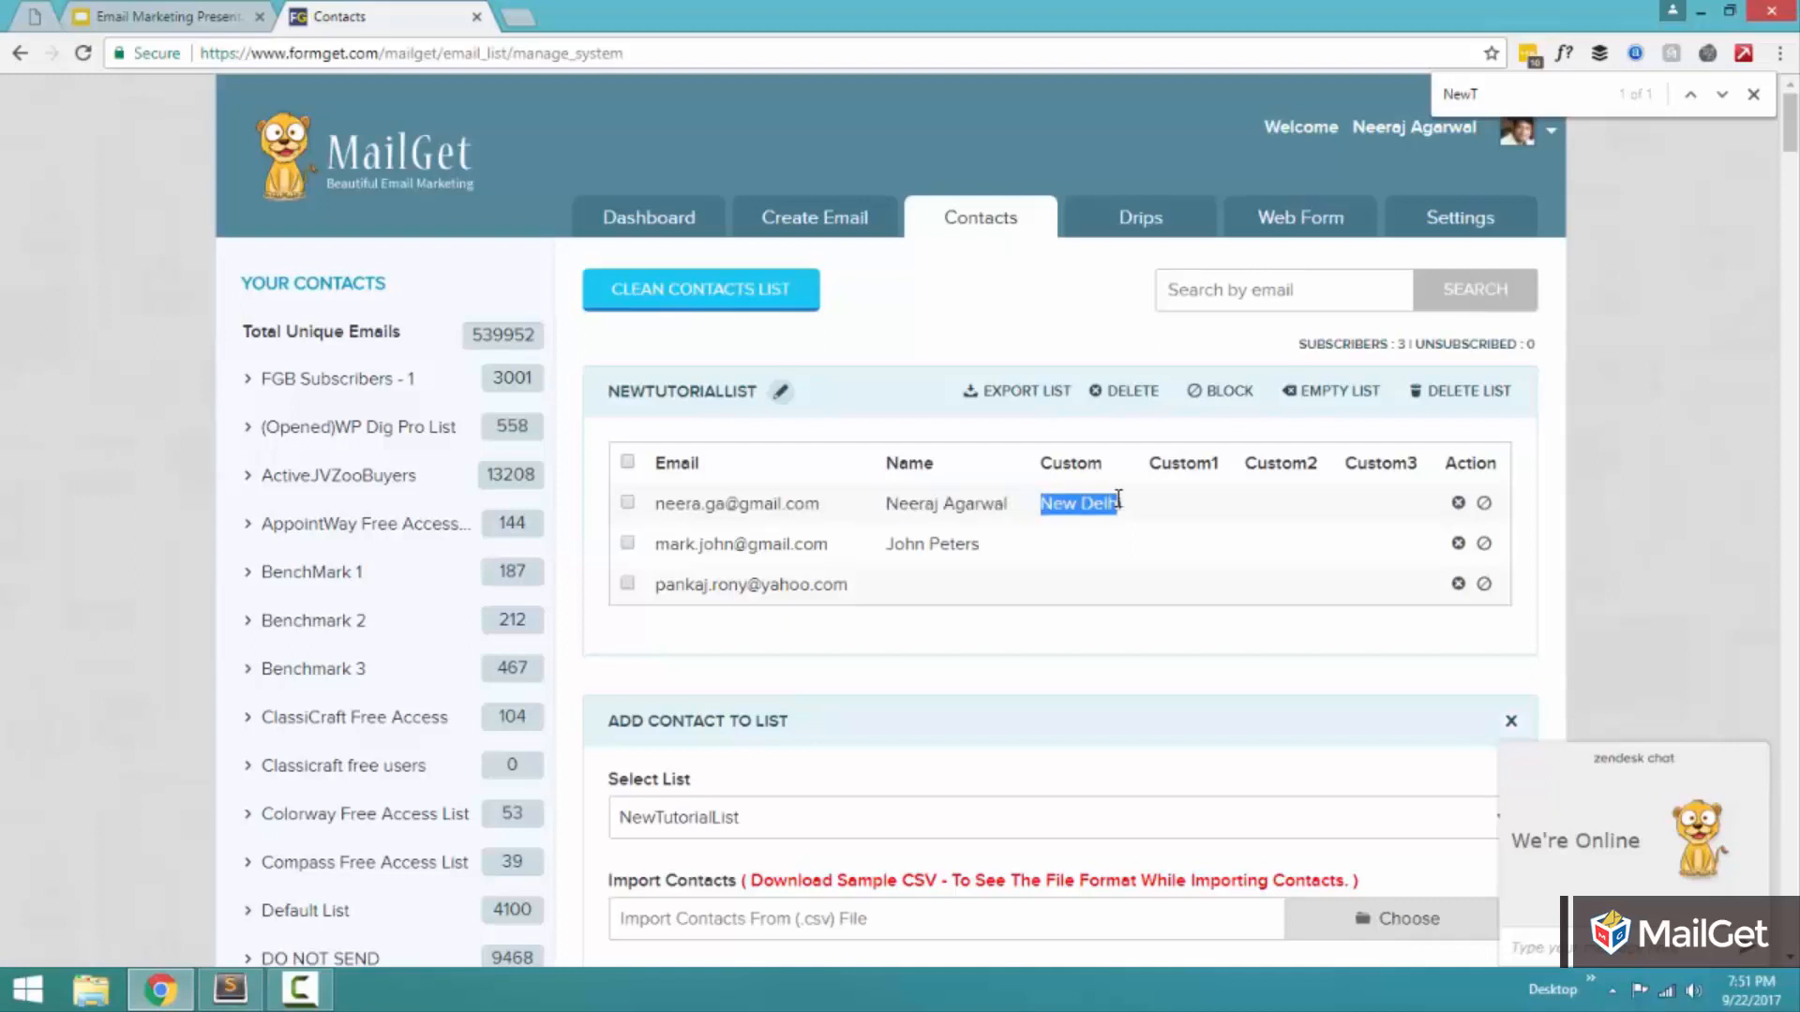
left_click(1136, 515)
left_click_drag(659, 545, 784, 545)
left_click(784, 544)
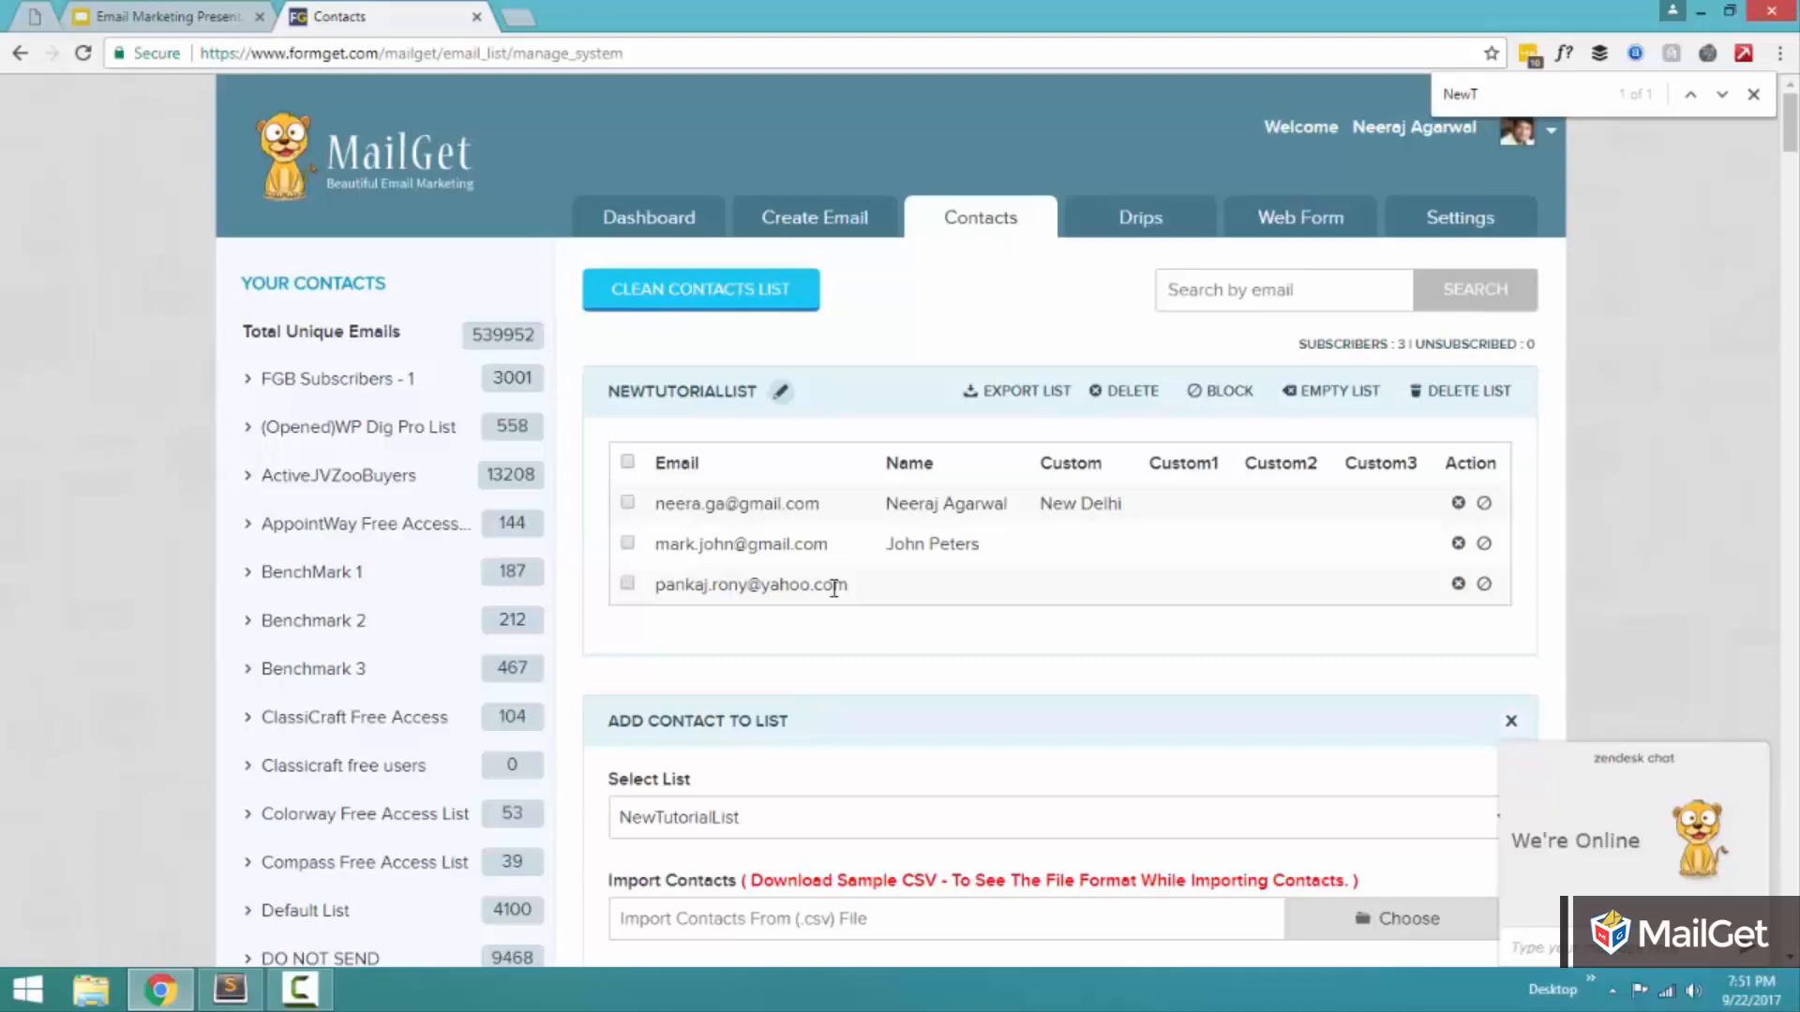
Download the sample CSV for importing contacts and open the downloaded file in Sublime Text.
scroll(834, 588, "down", 6)
left_click(857, 482)
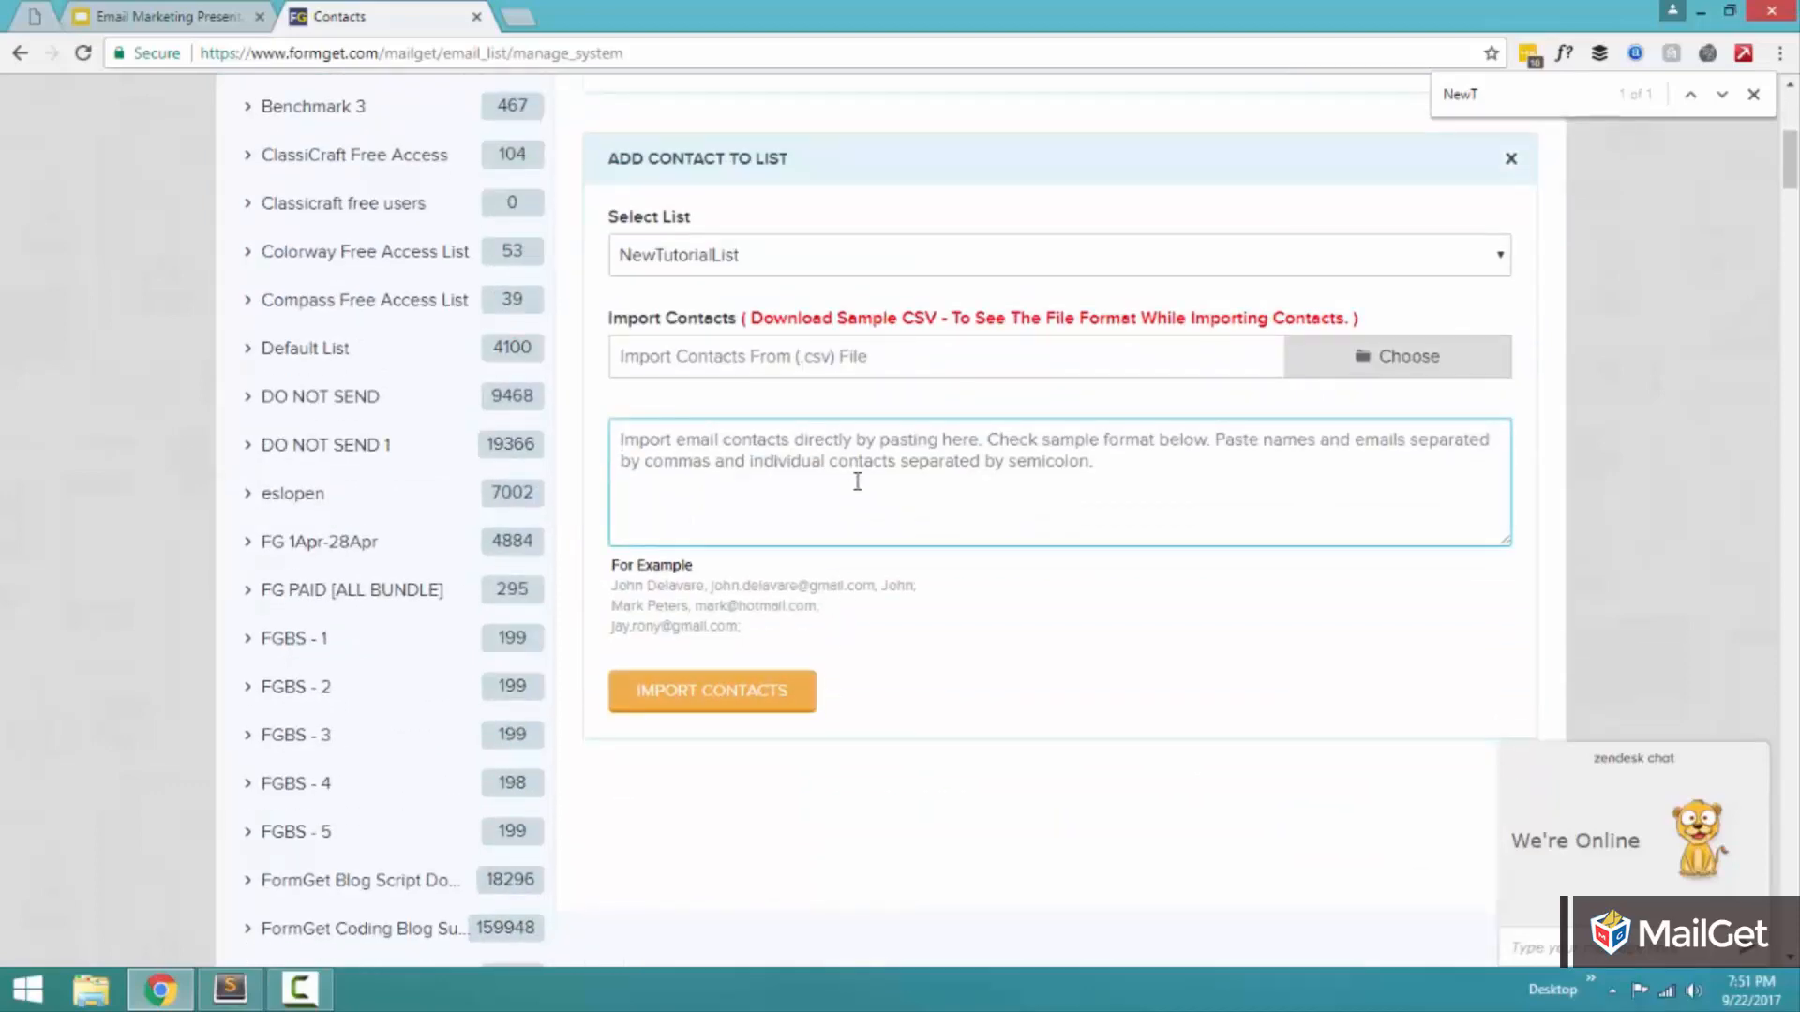
scroll(909, 514, "up", 1)
scroll(909, 514, "up", 2)
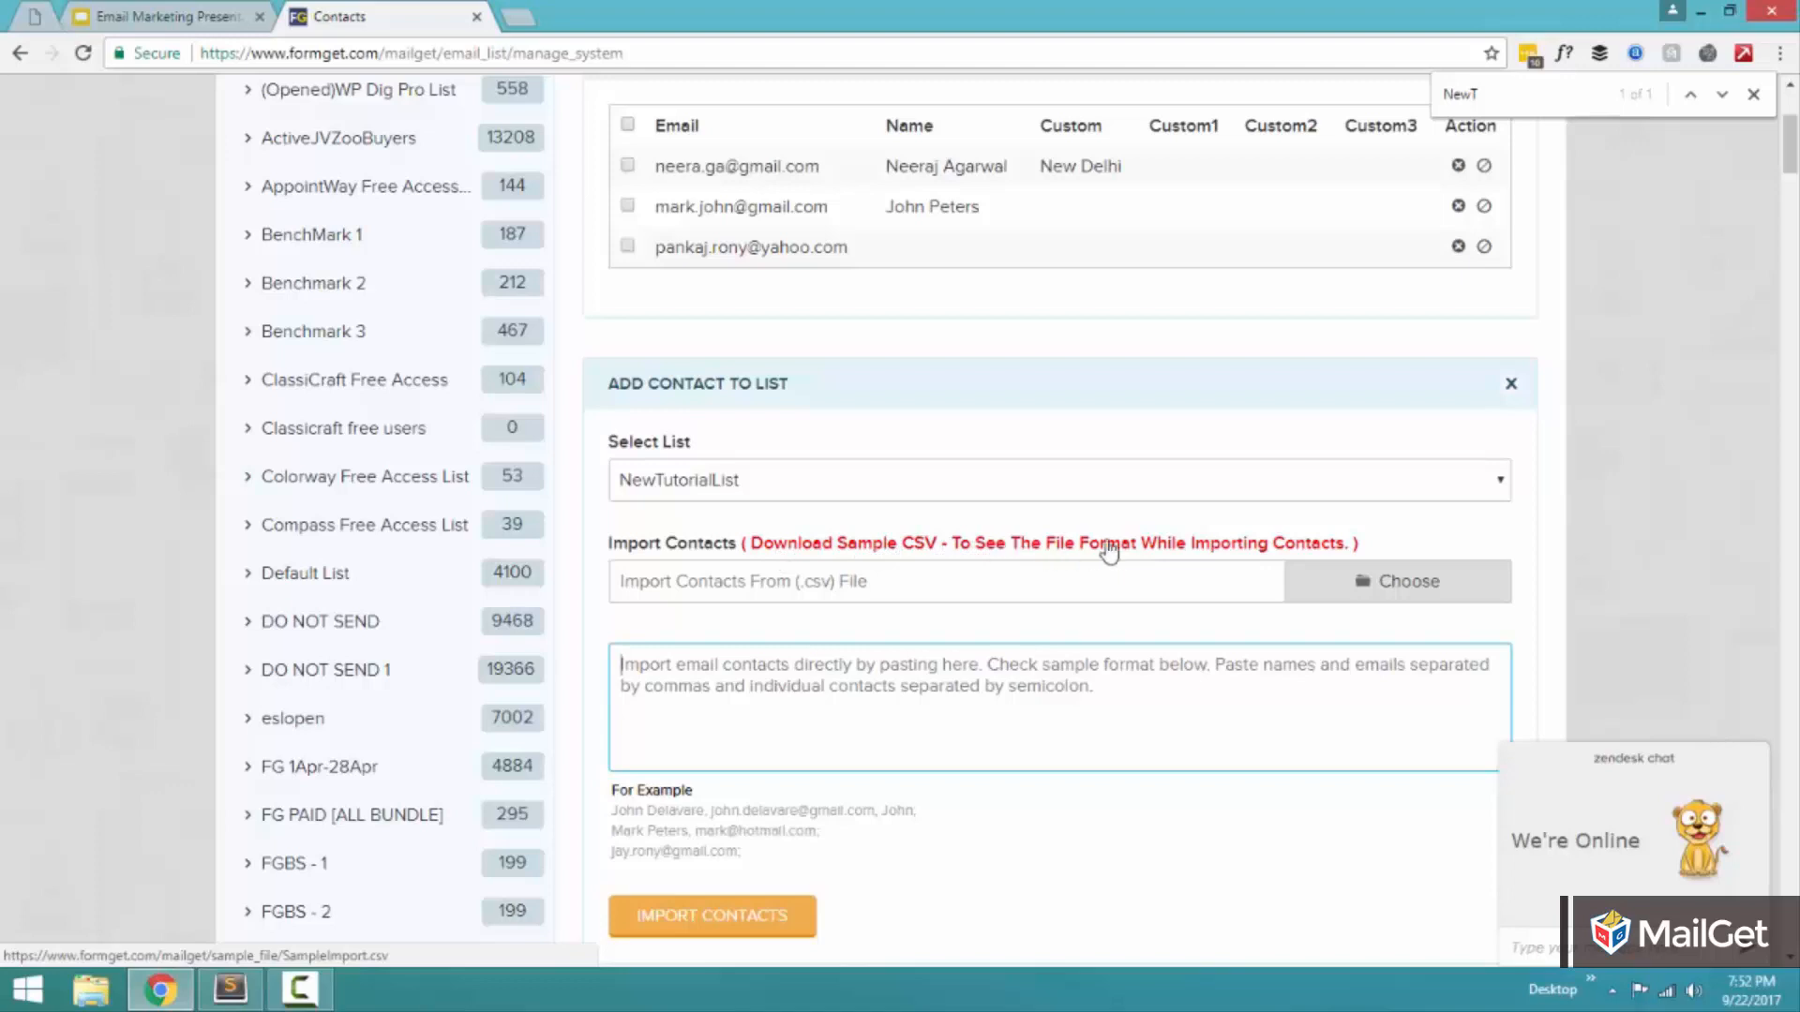
left_click(1144, 553)
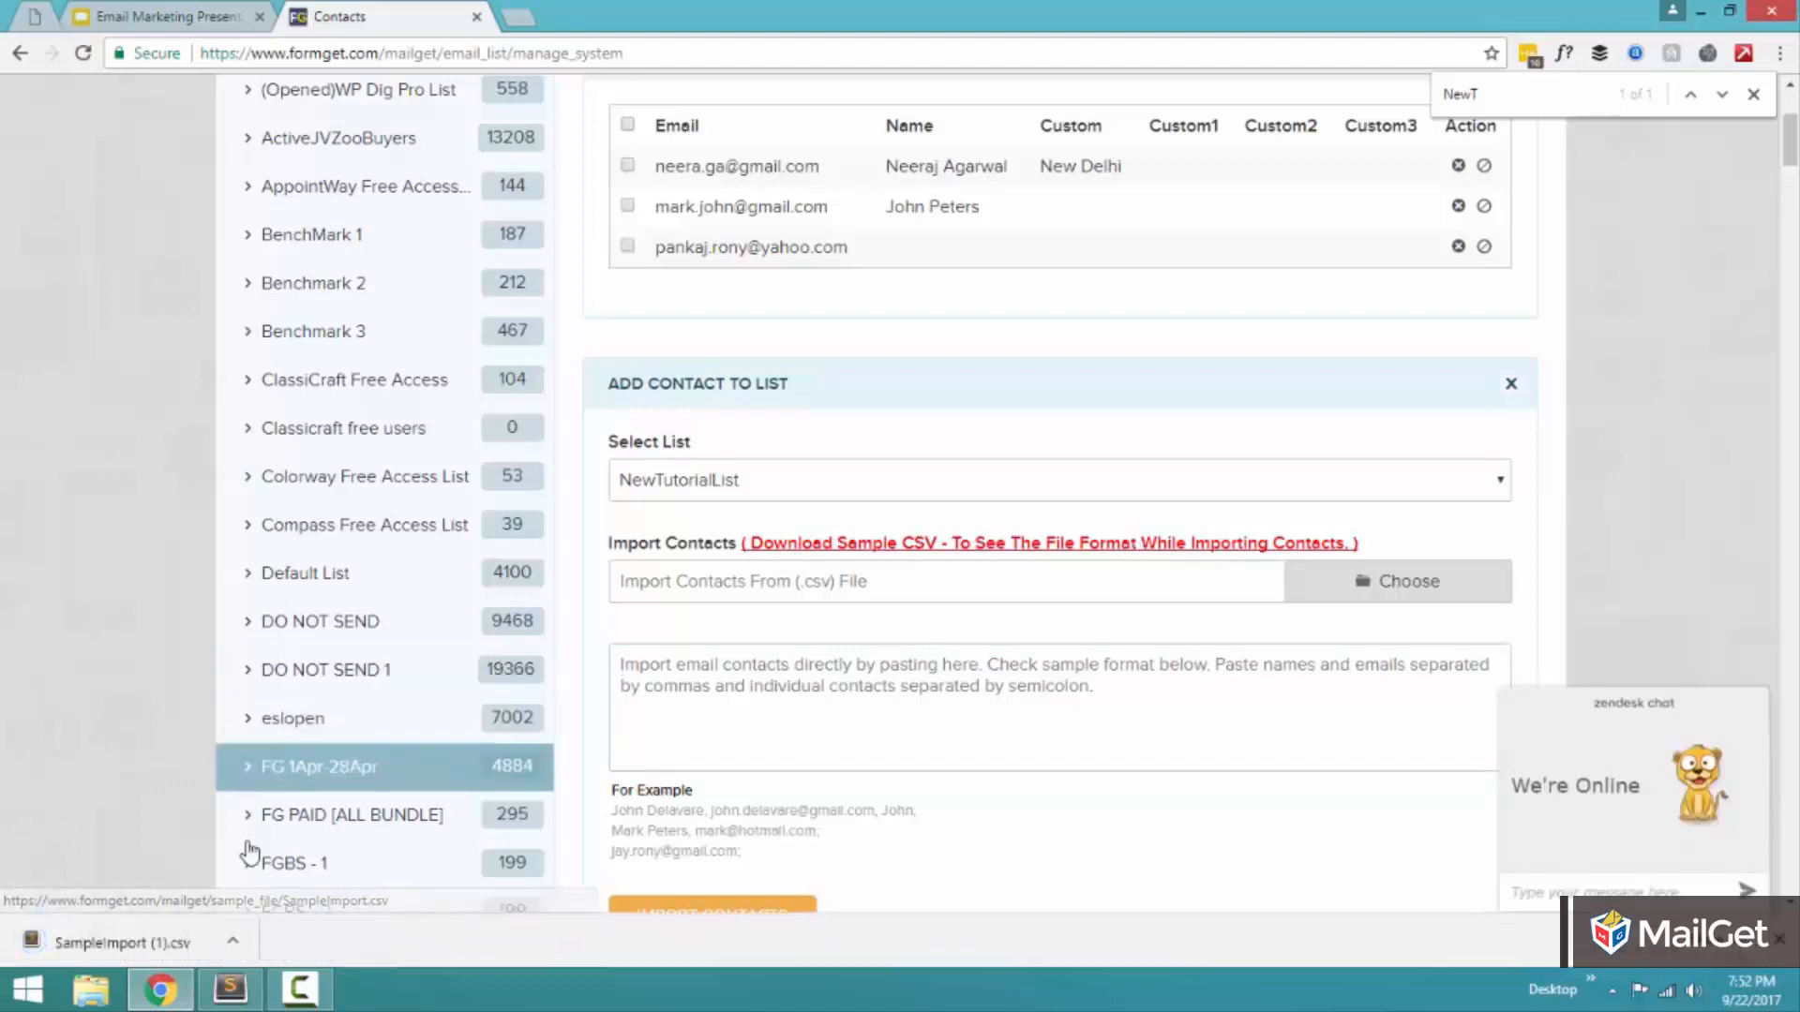
left_click(140, 945)
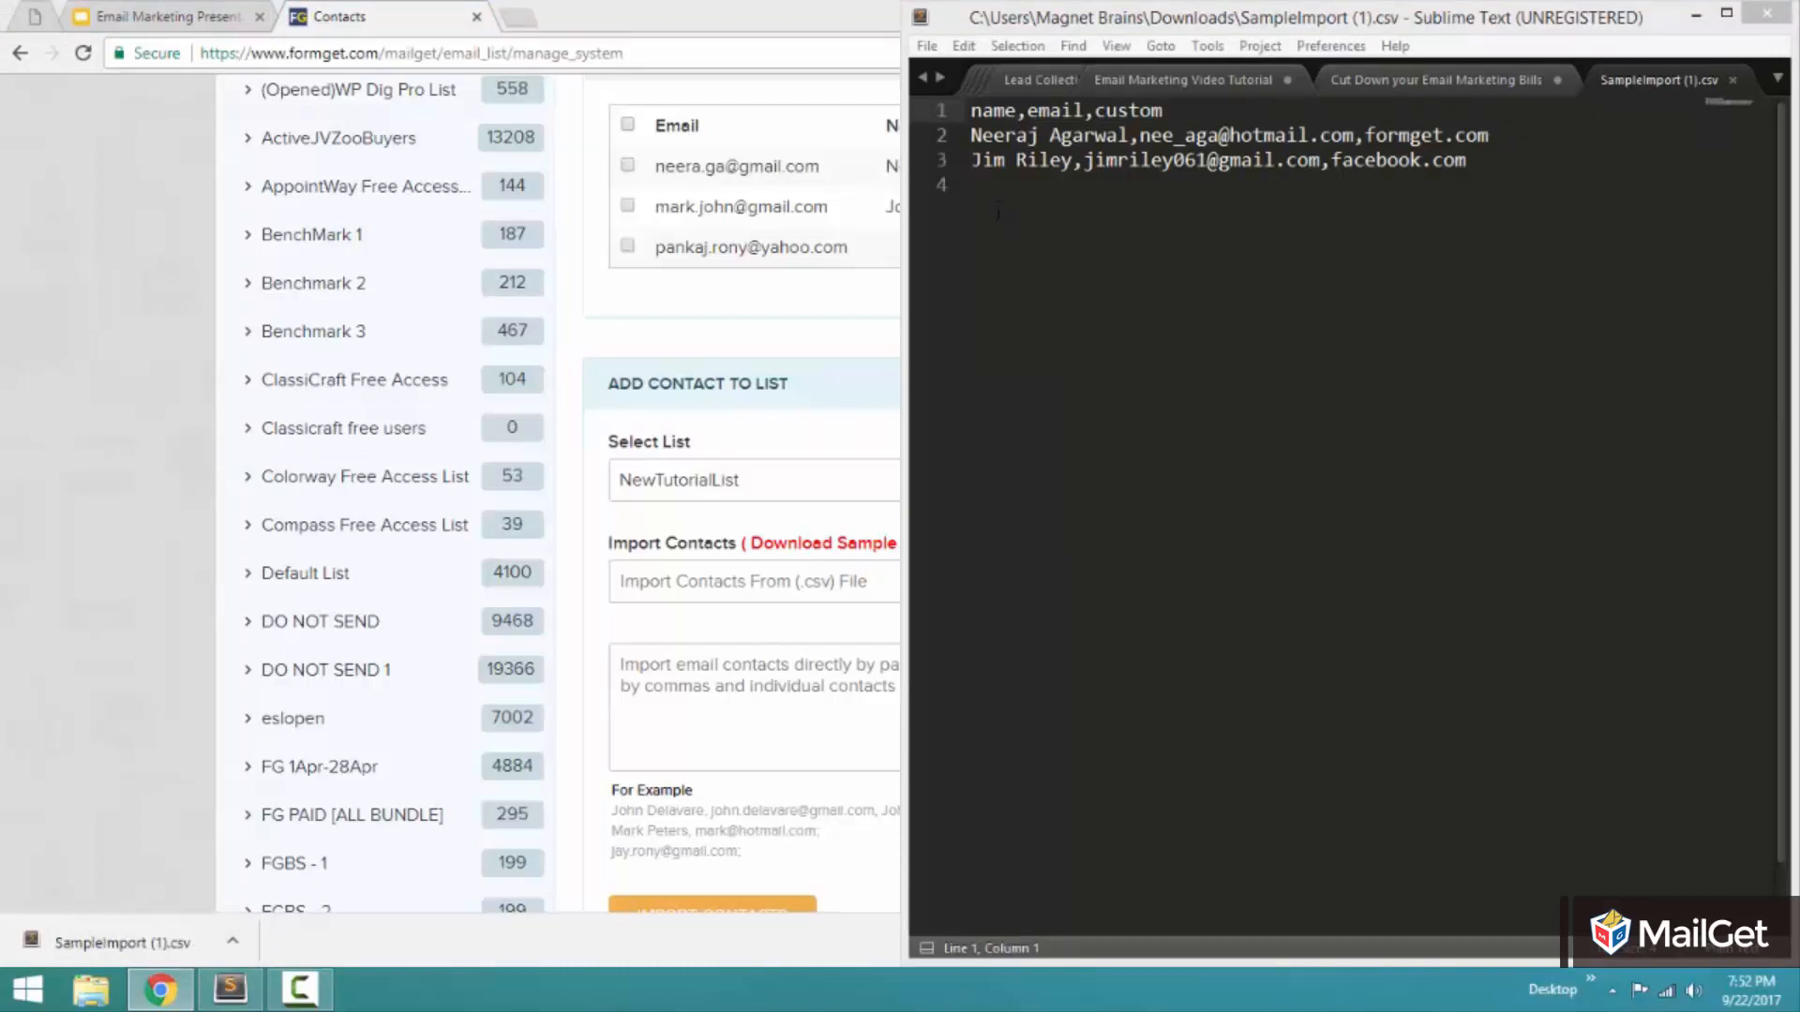
Examine the sample CSV's header line and how its two contact rows separate name, e-mail and custom value.
left_click(993, 111)
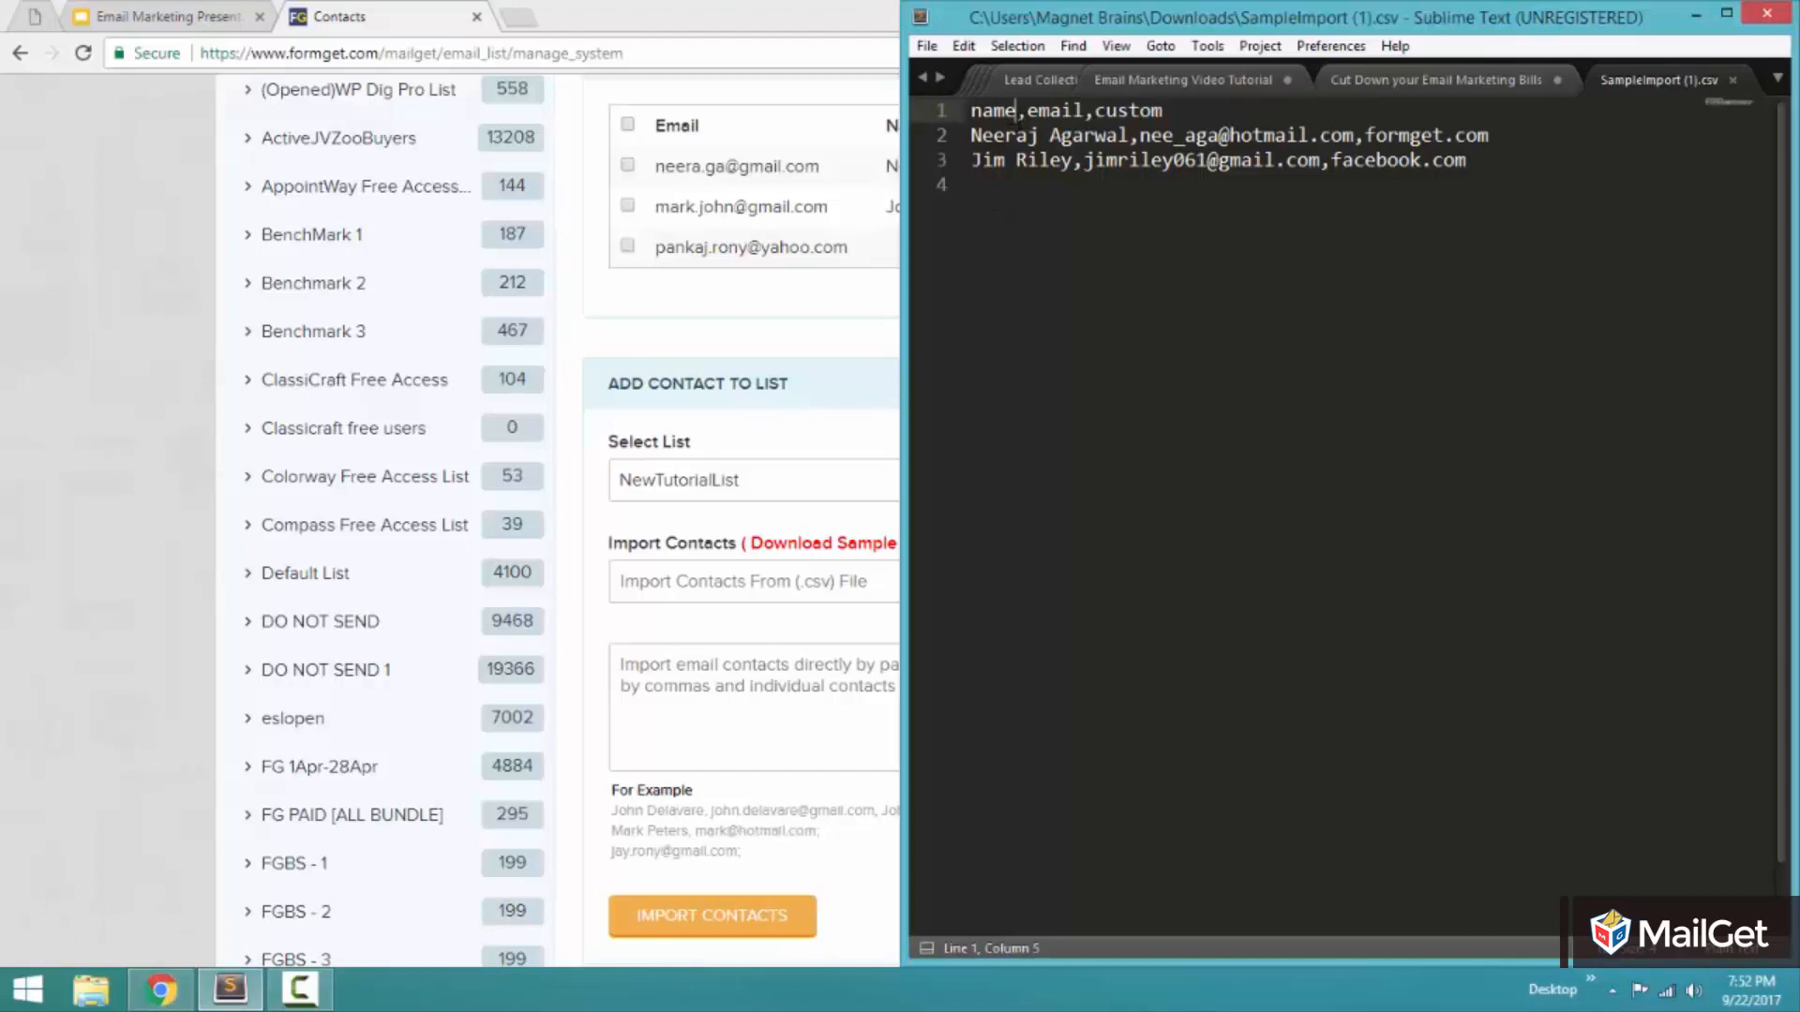
double_click(992, 111)
left_click(1127, 134)
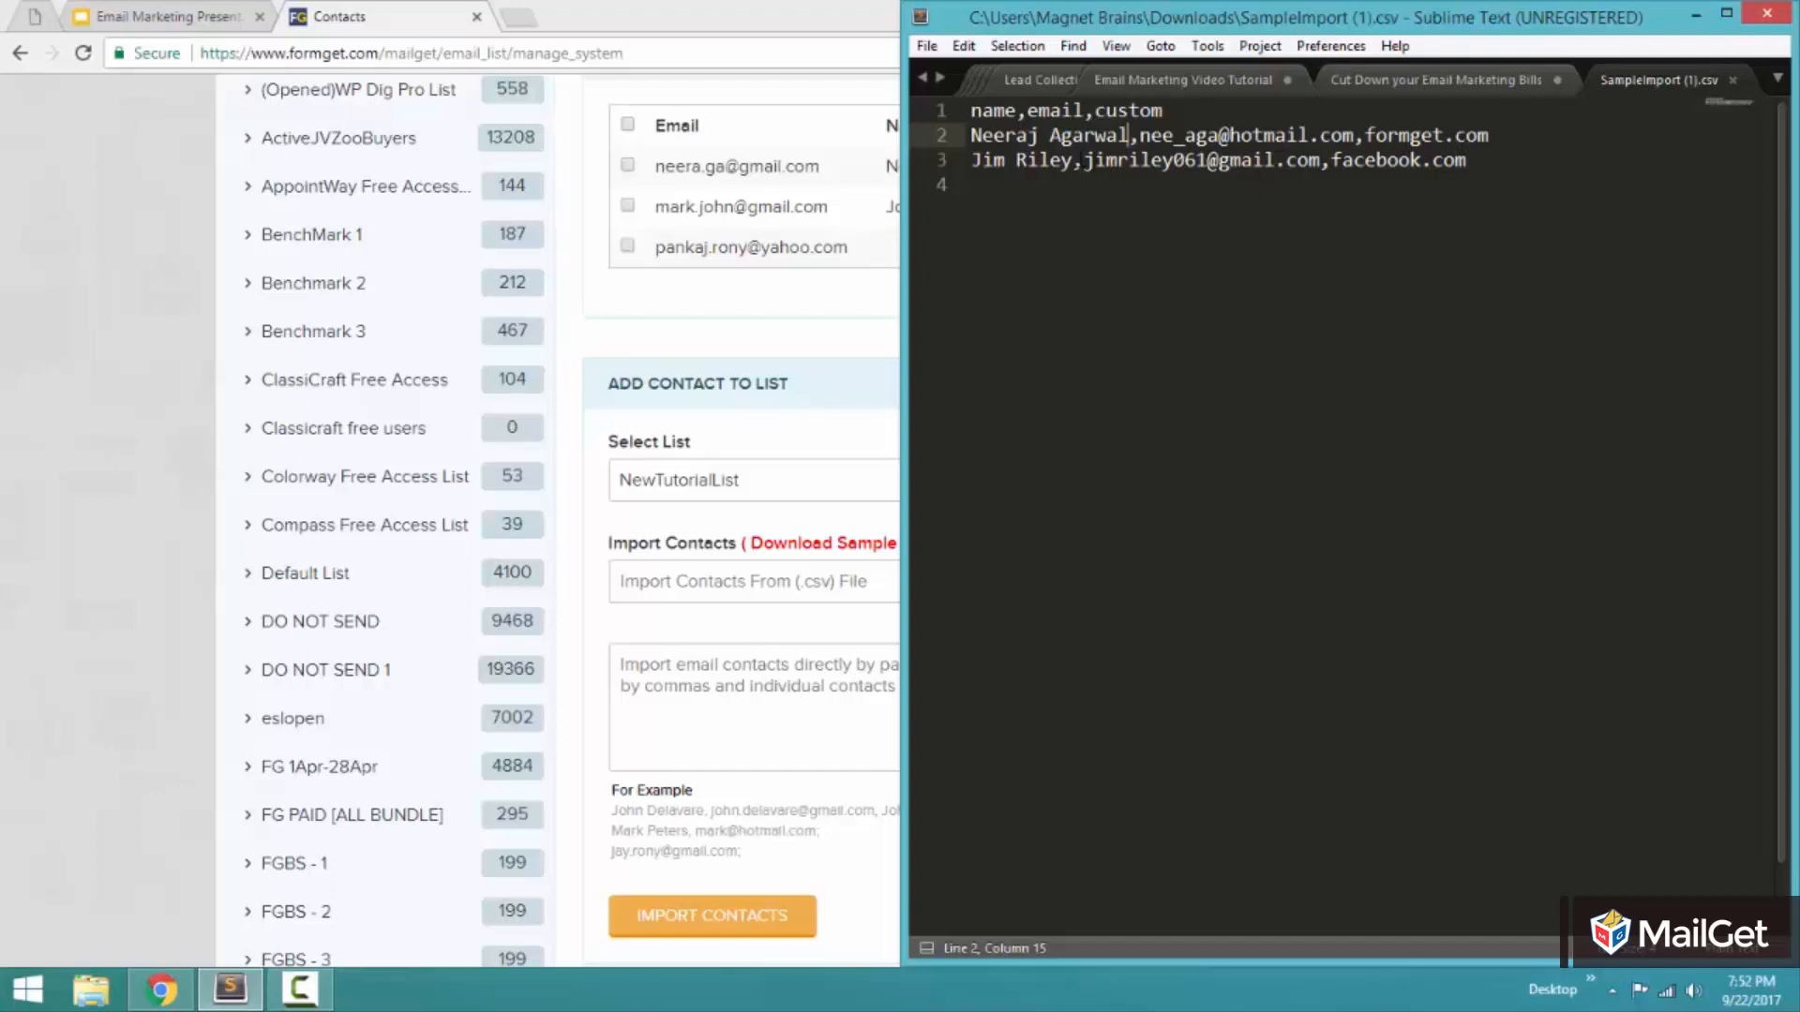
left_click(1071, 160)
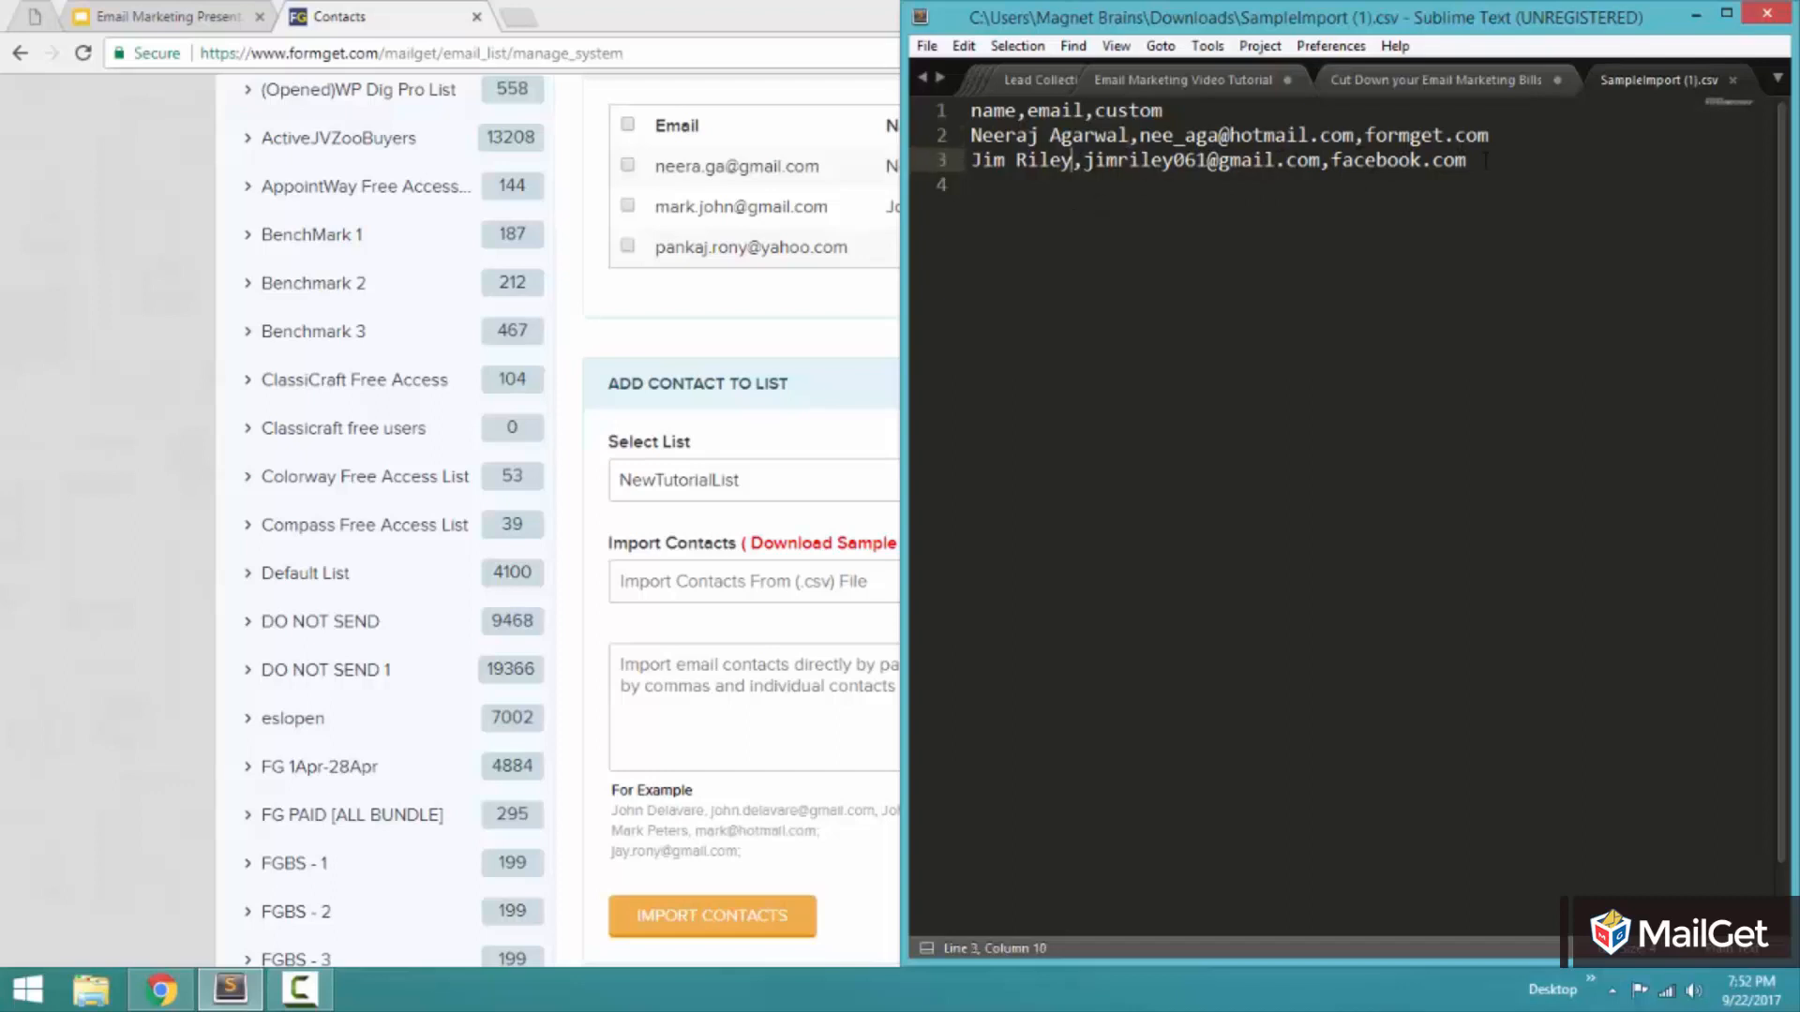
Add a contact row below the second sample contact with a blank name, a placeholder e-mail address and an empty custom value.
left_click(1516, 157)
key("Return")
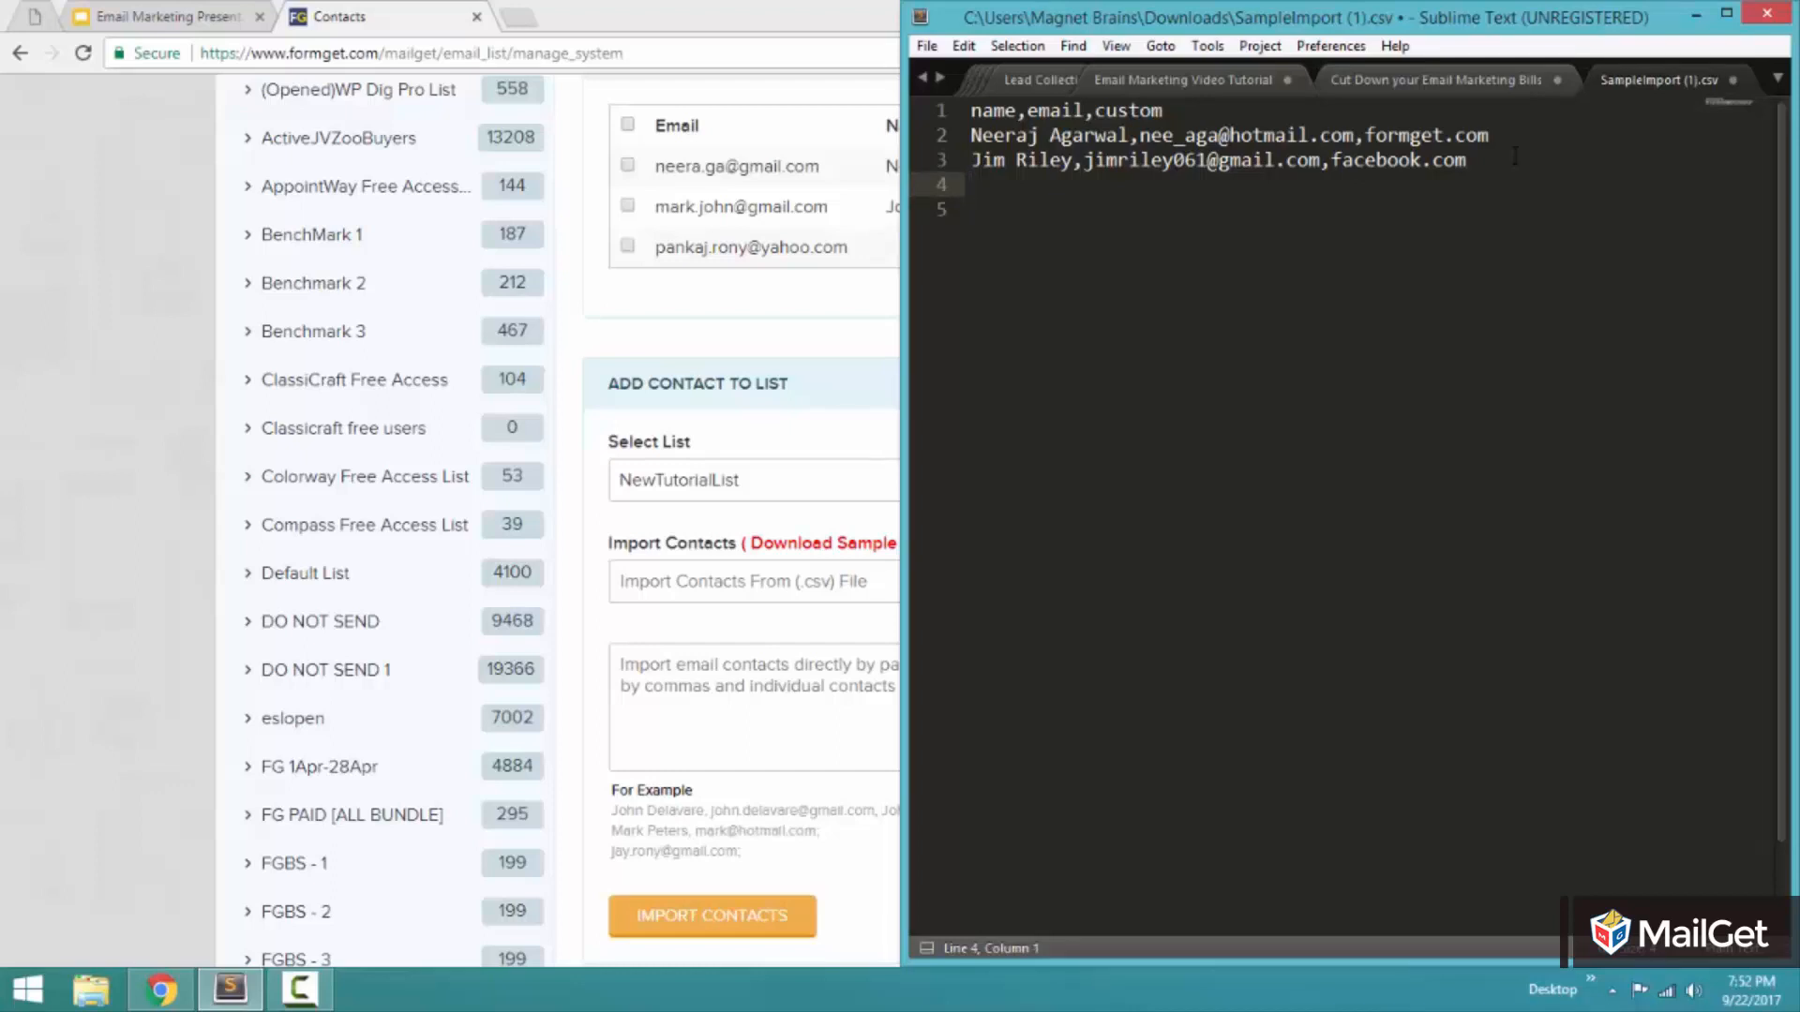
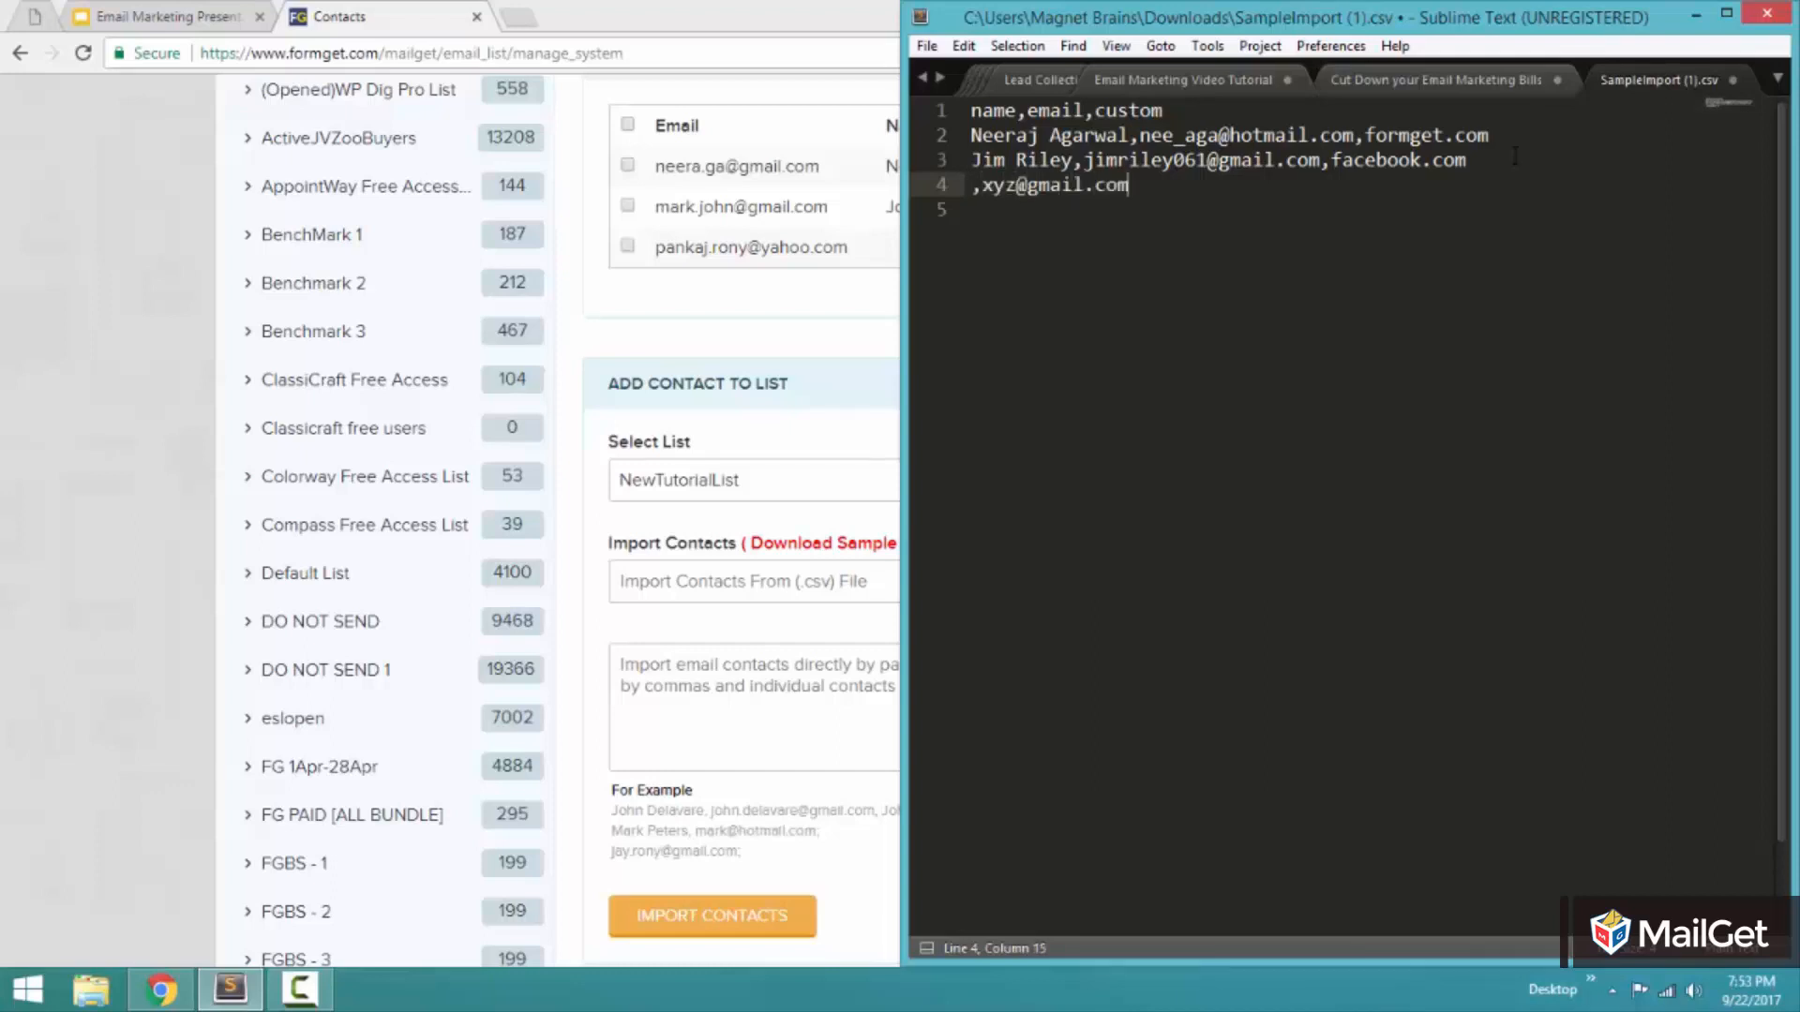
key("Return")
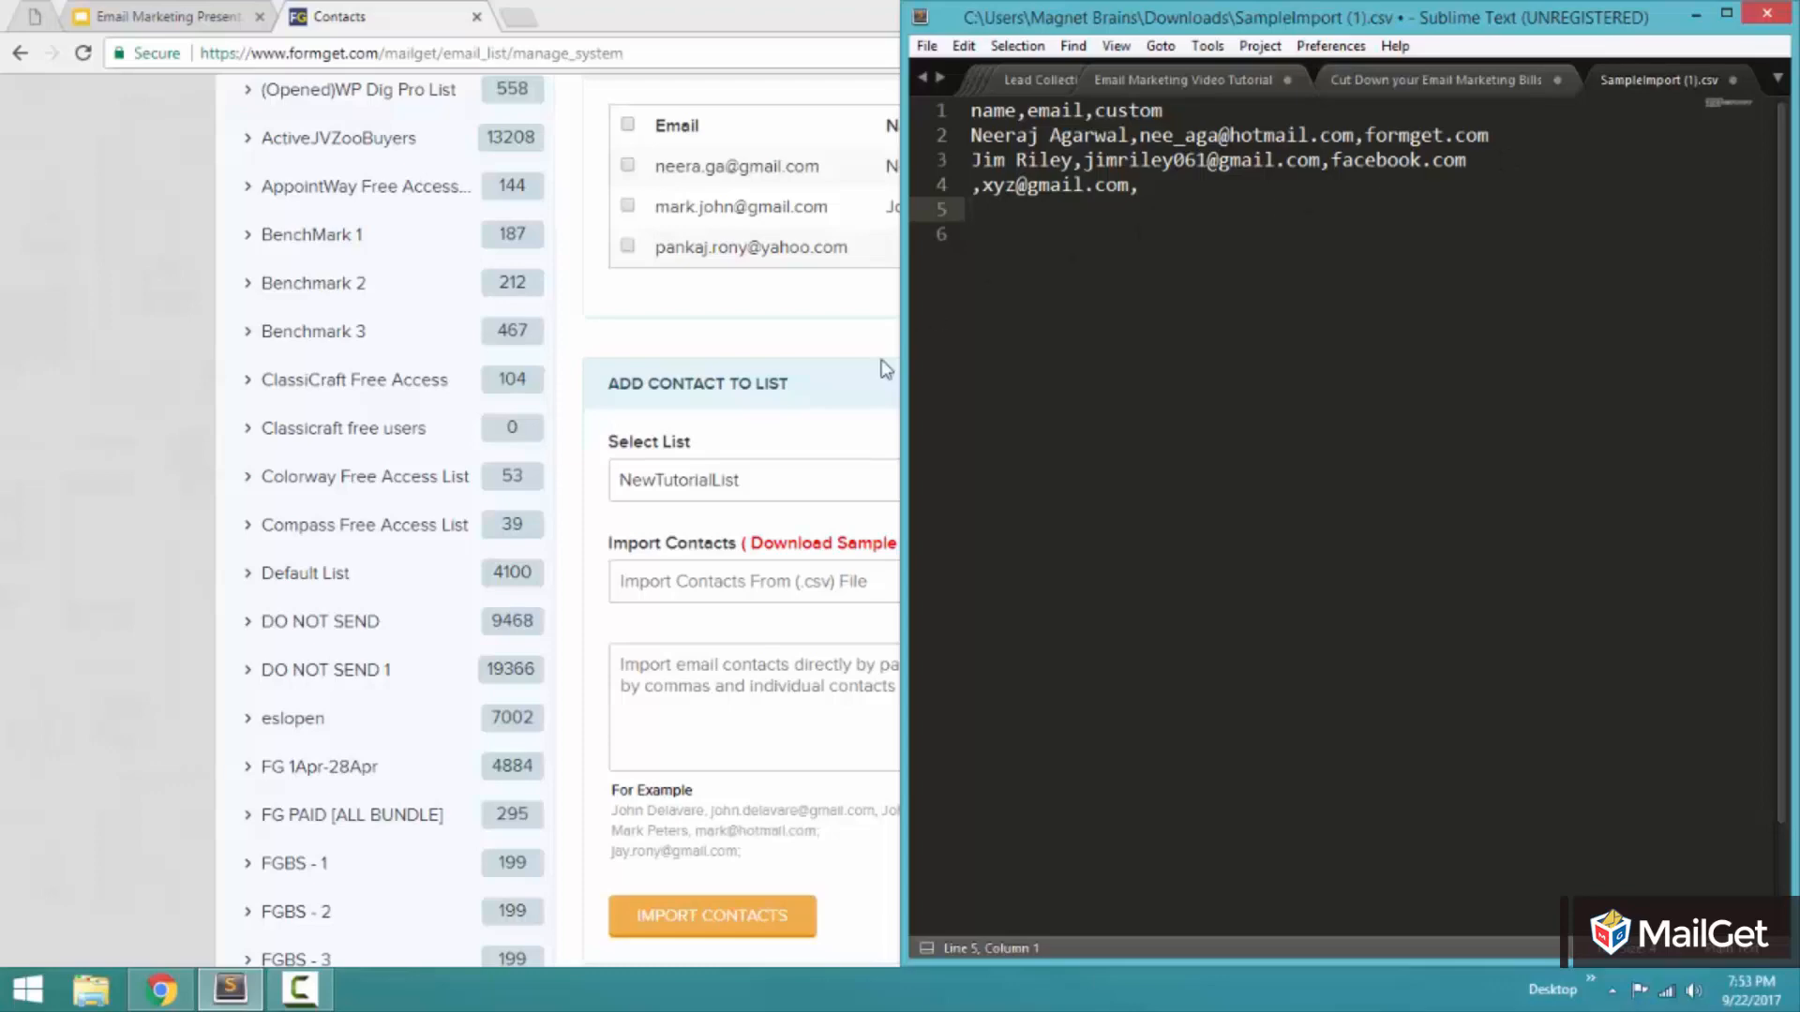
Switch back to MailGet in Chrome and view the file chooser for the CSV import without selecting a file.
left_click(861, 482)
left_click(1437, 593)
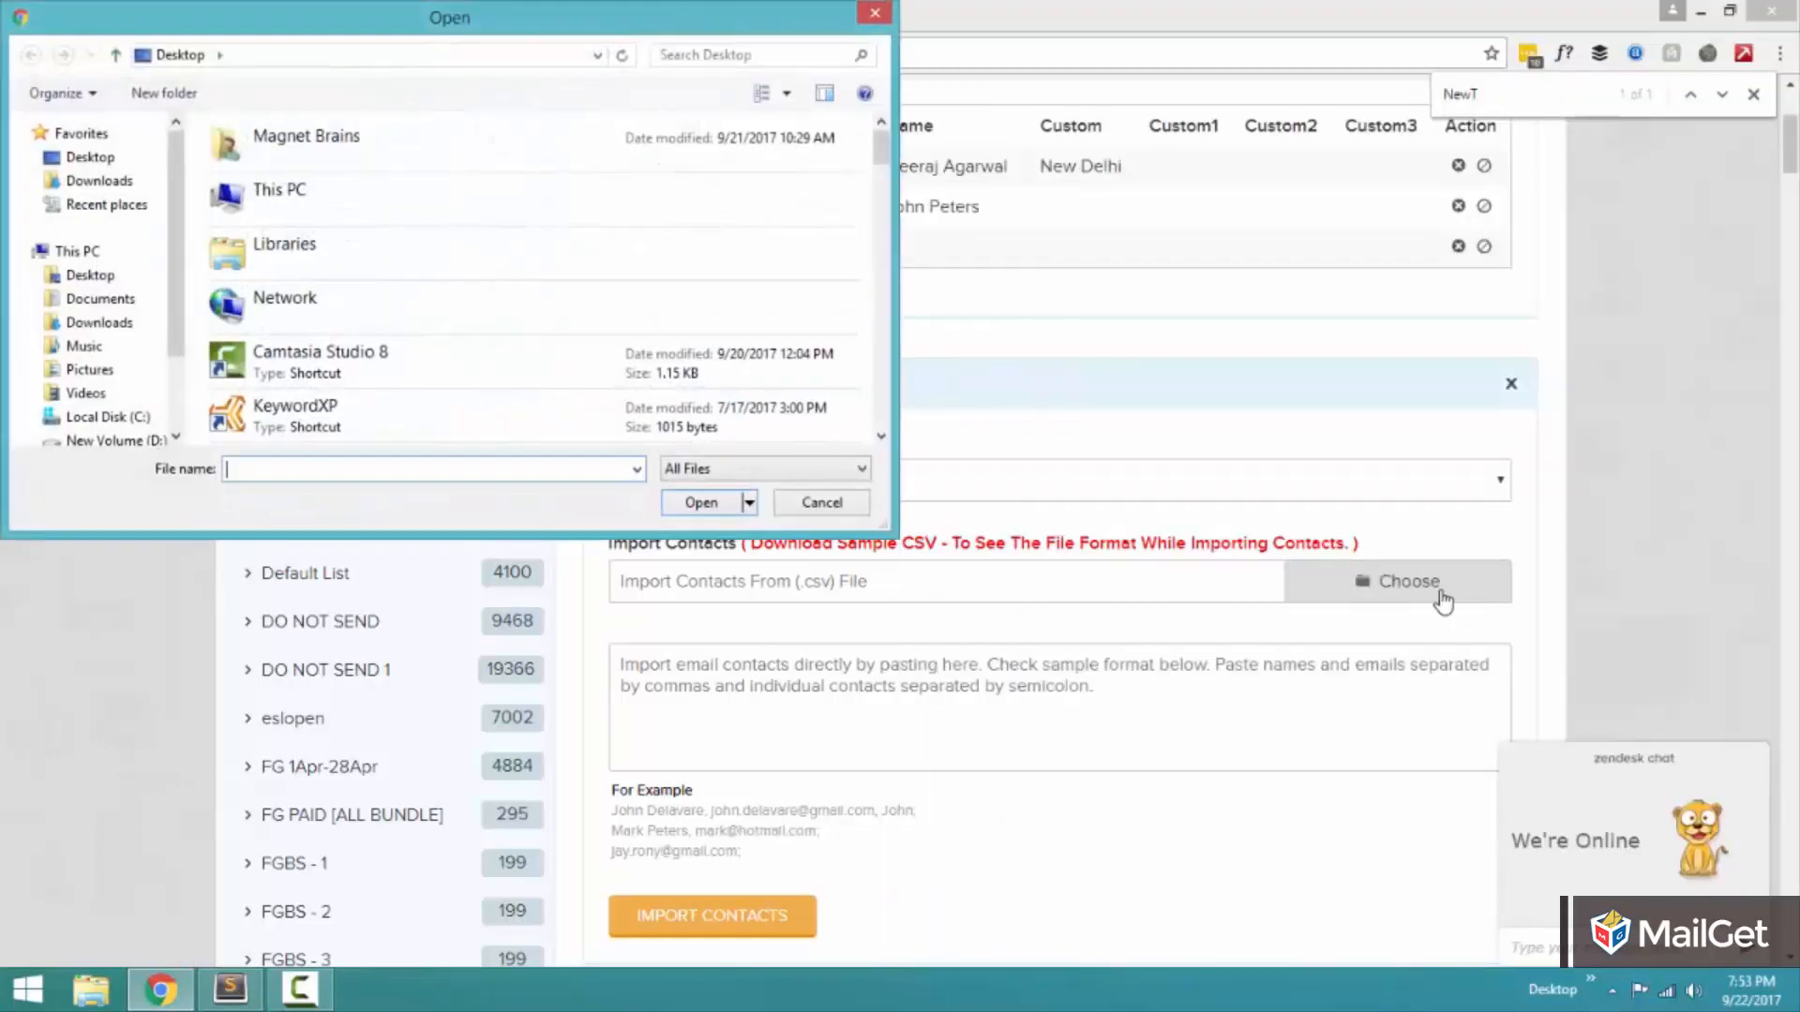
left_click(849, 503)
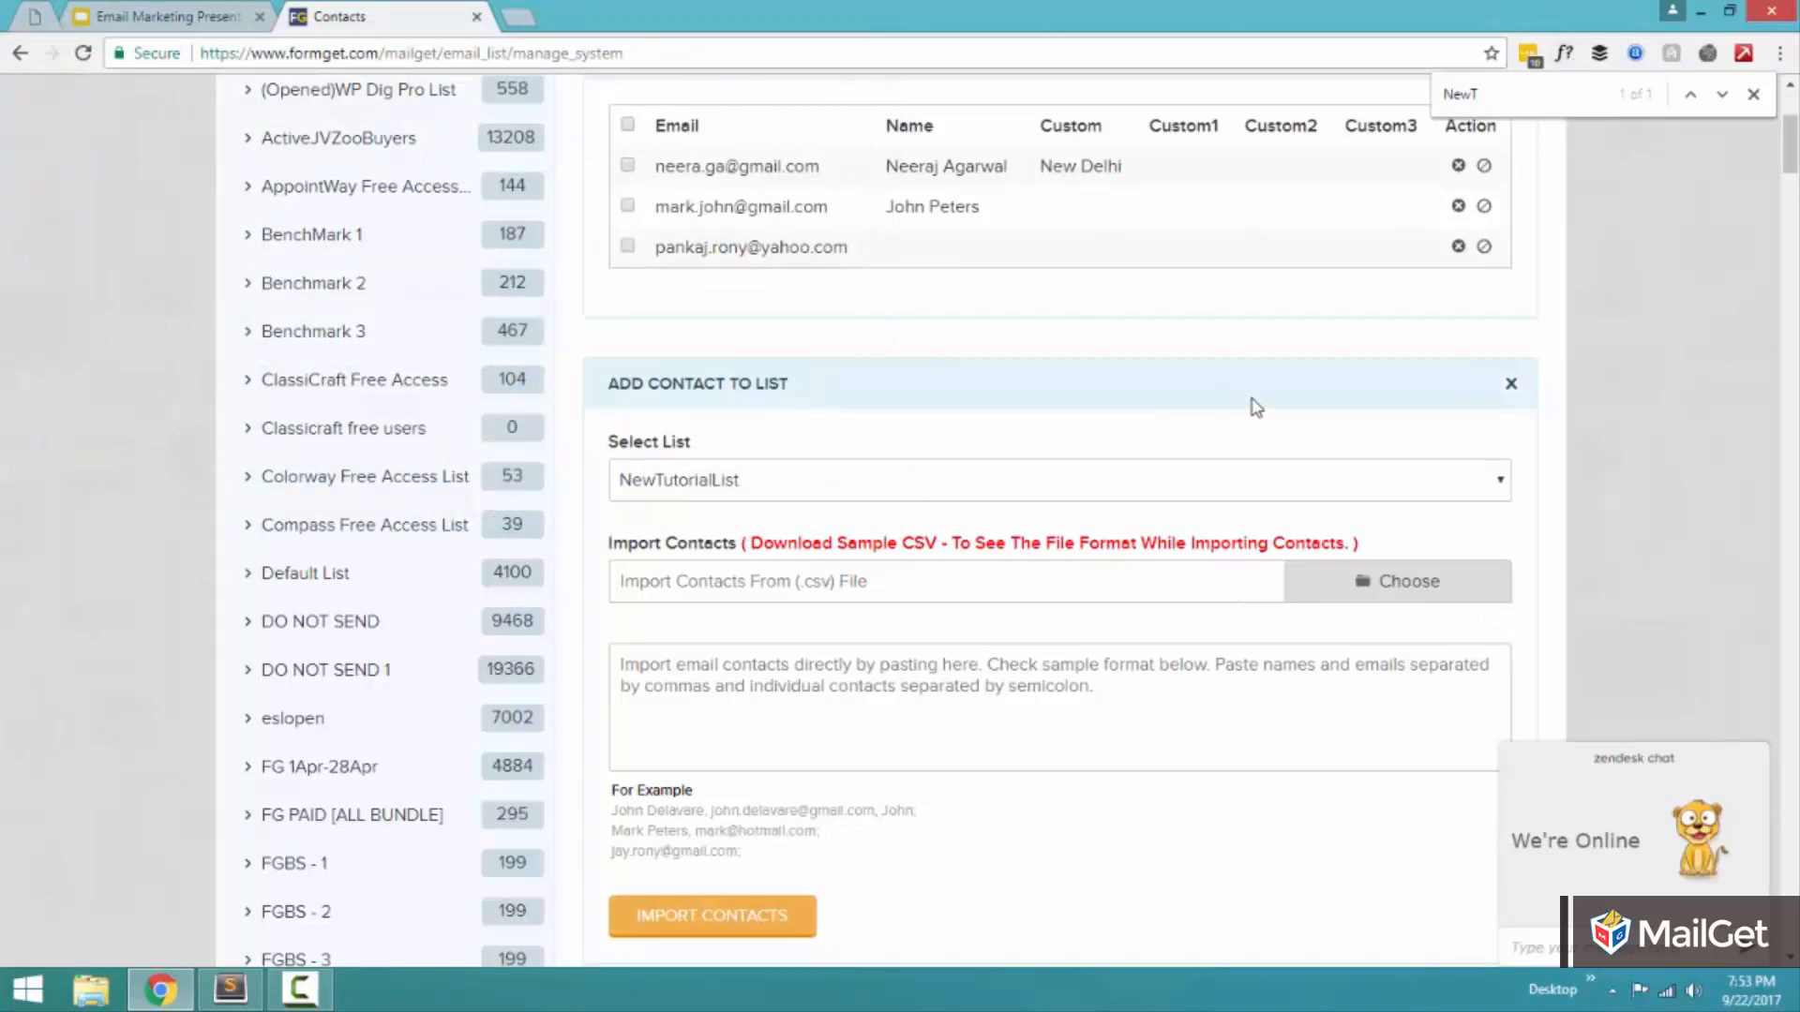
scroll(1256, 408, "up", 4)
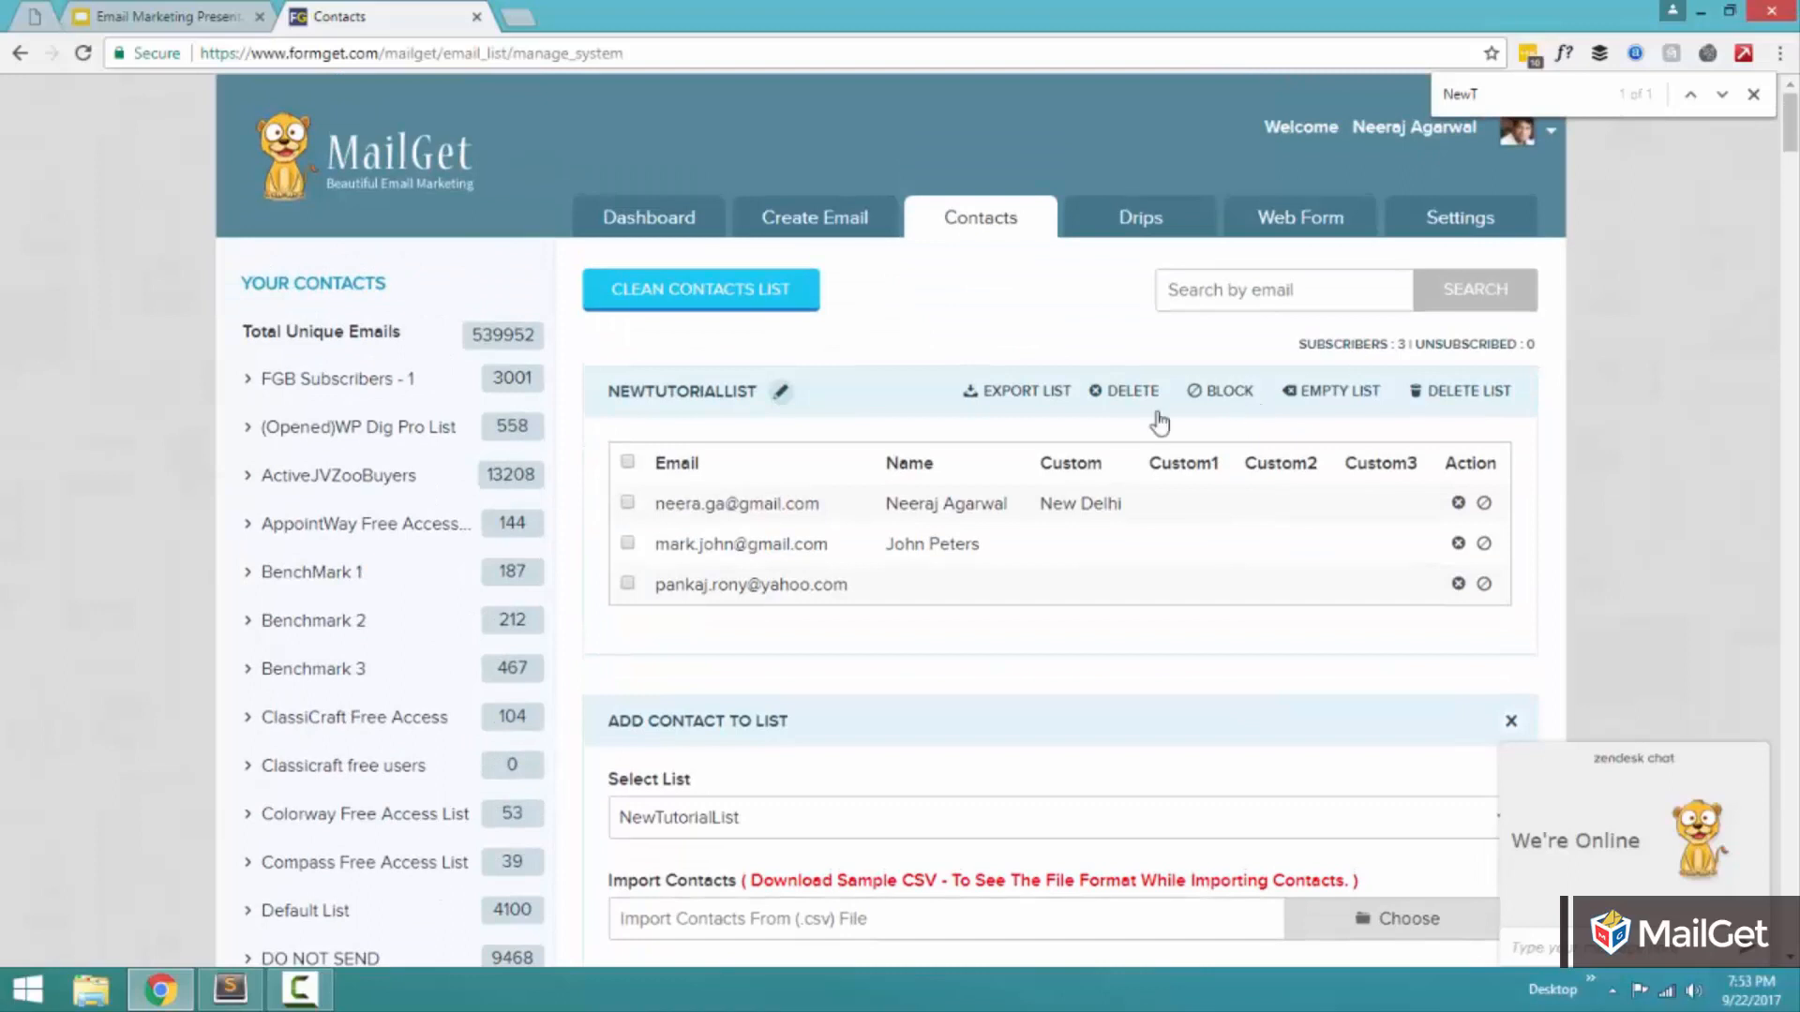